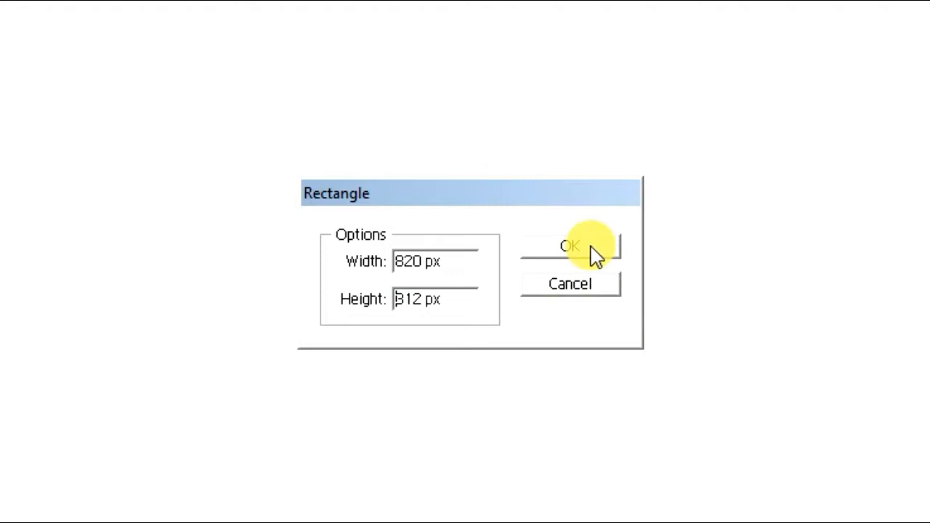
Create an 820 by 312 px rectangle for the banner and move it to the middle of the canvas.
left_click(589, 247)
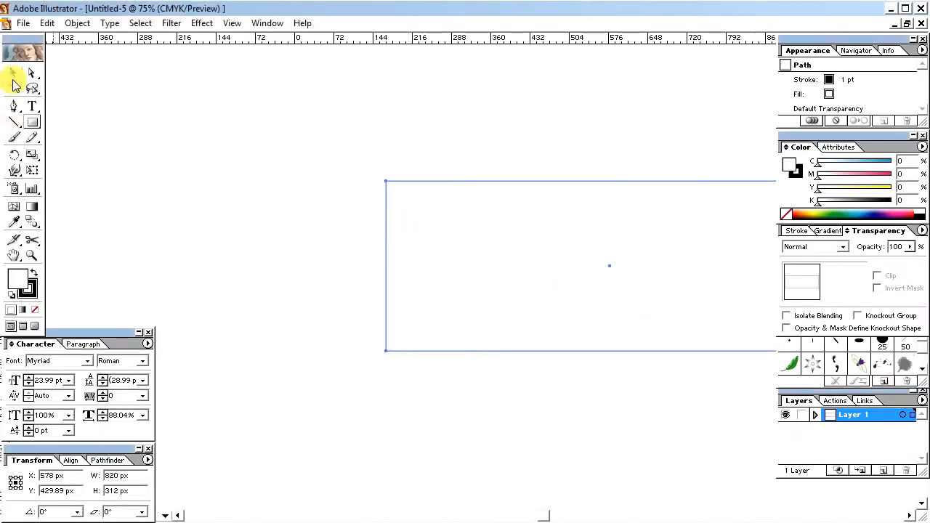
left_click(13, 72)
mouse_move(592, 316)
left_mouse_down()
mouse_move(437, 273)
mouse_move(462, 245)
left_mouse_up()
Remove the banner rectangle's stroke and fill it with light grey at 15% black.
left_click(32, 290)
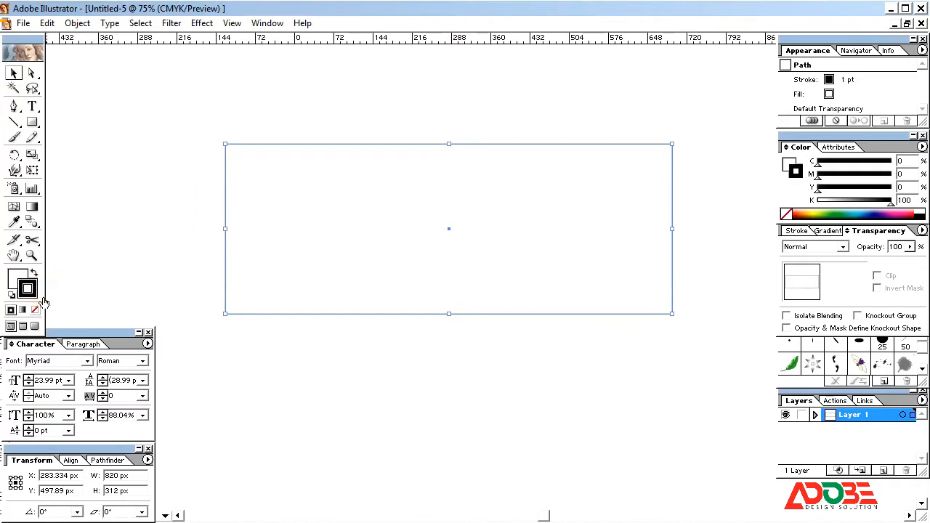
left_click(34, 309)
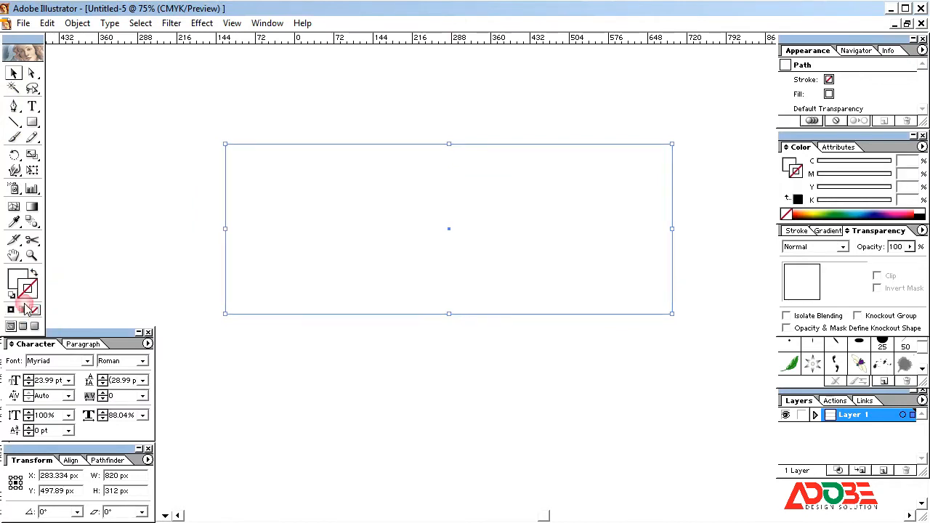
left_click_drag(427, 256, 421, 250)
left_click_drag(816, 202, 829, 205)
left_click(421, 249)
left_click_drag(455, 249, 449, 248)
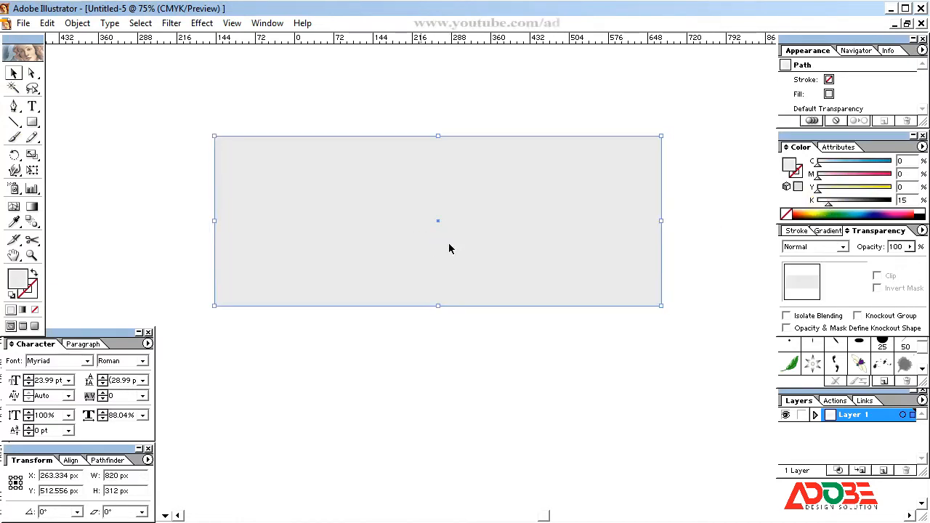
key("ctrl+shift+a")
left_click(370, 247)
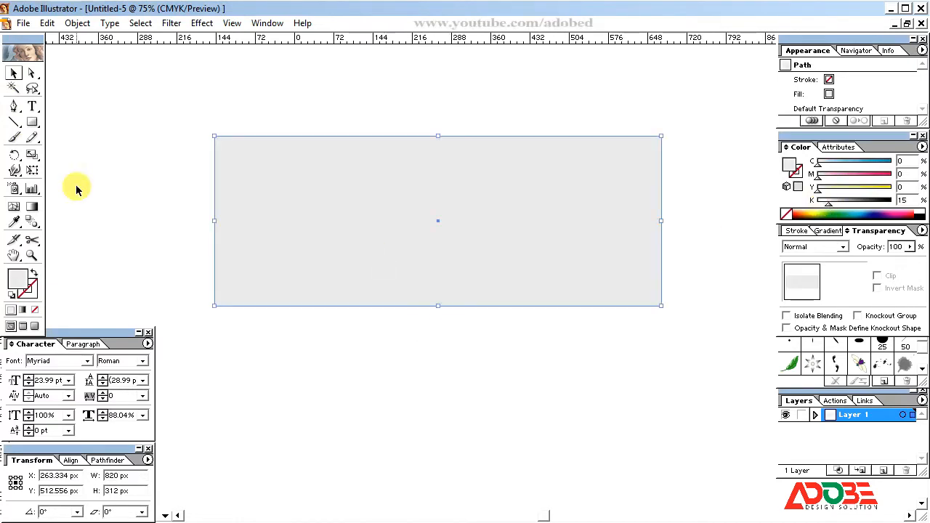
Change the ruler units from pixels to inches.
left_click(29, 124)
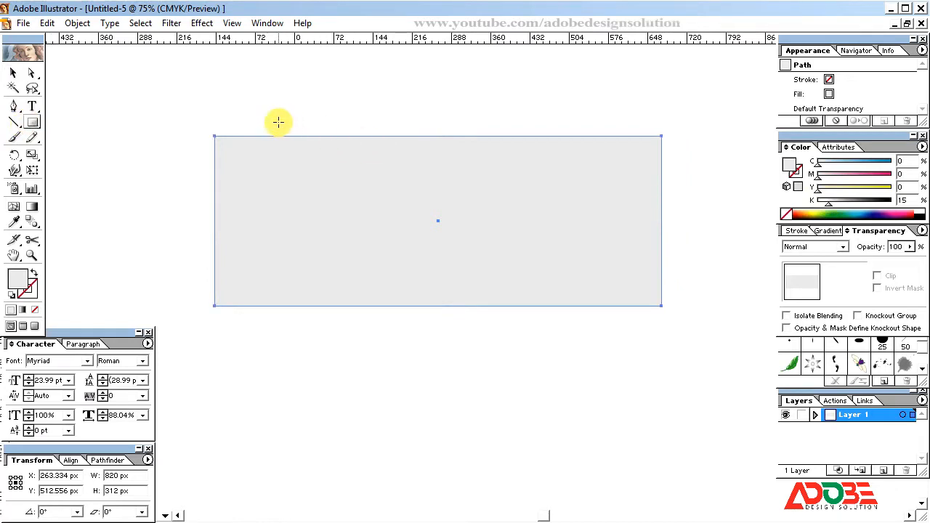
right_click(402, 36)
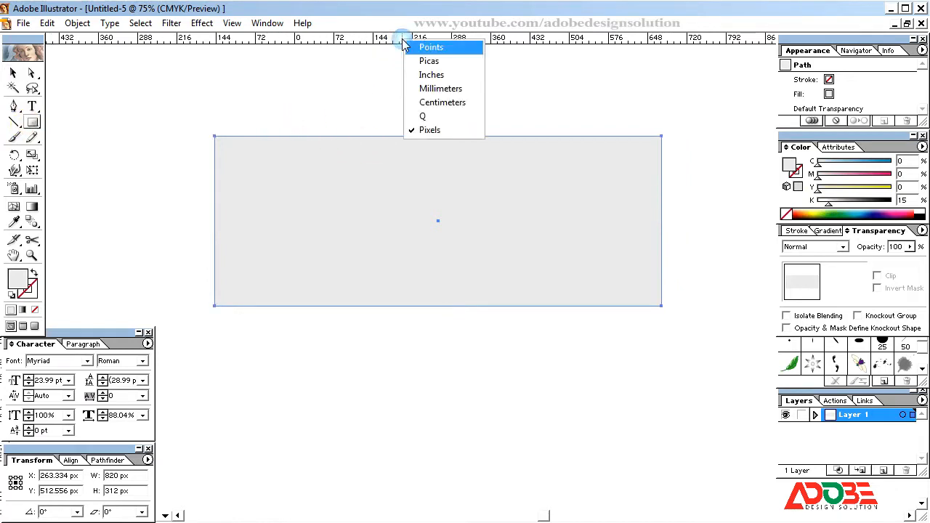
left_click(434, 76)
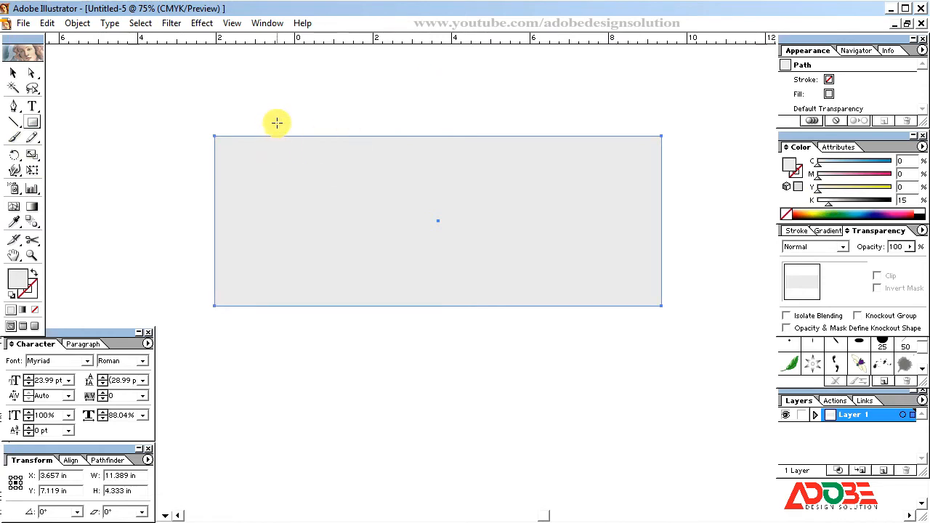
Draw a narrow vertical rectangle over the banner's left part and size it to 0.3 in wide by 2.6 in high.
mouse_move(279, 121)
left_mouse_down()
mouse_move(285, 269)
mouse_move(303, 297)
mouse_move(301, 328)
left_mouse_up()
double_click(131, 477)
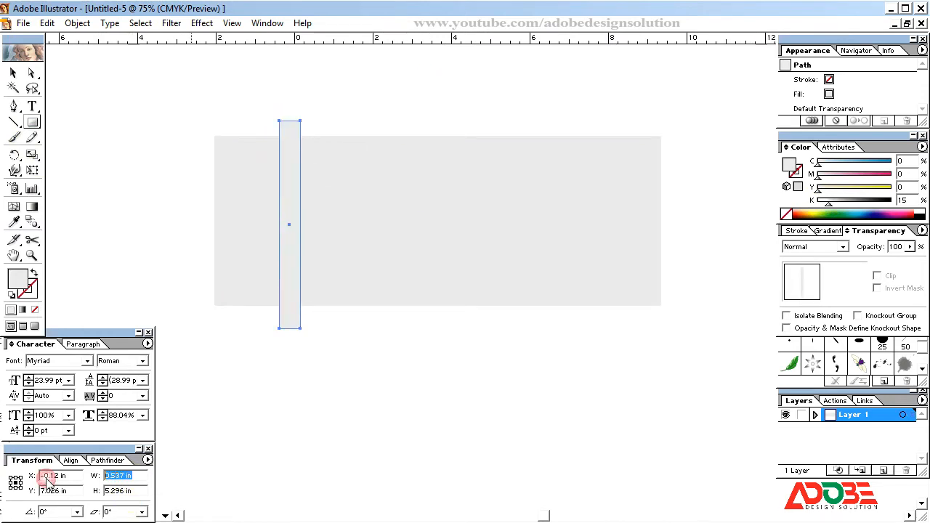
type("0.3")
key("Tab")
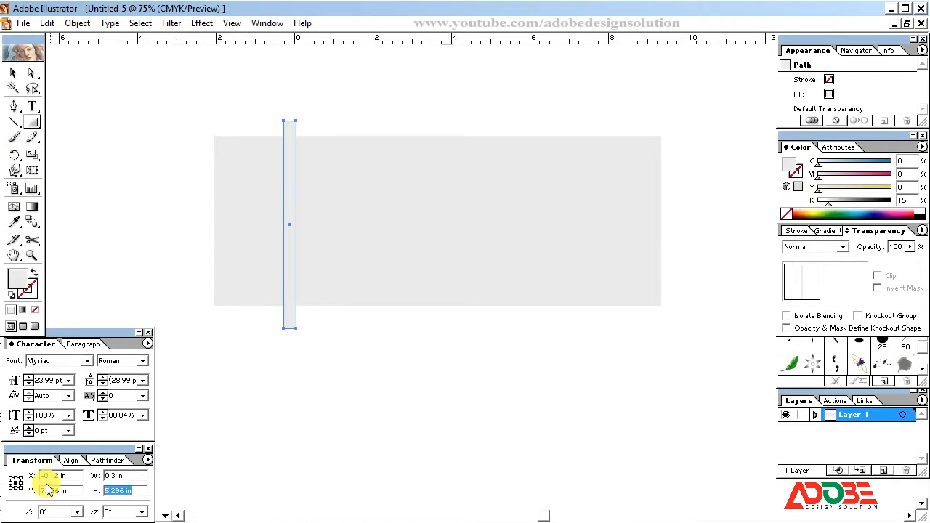
type("2.6")
key("Tab")
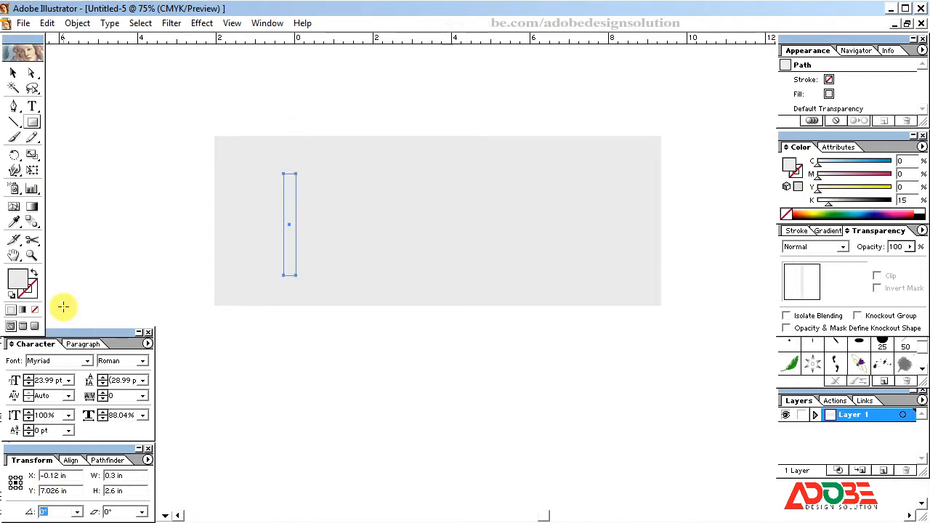
Move the narrow bar slightly up and to the right on the banner and fill it with white.
left_click(14, 75)
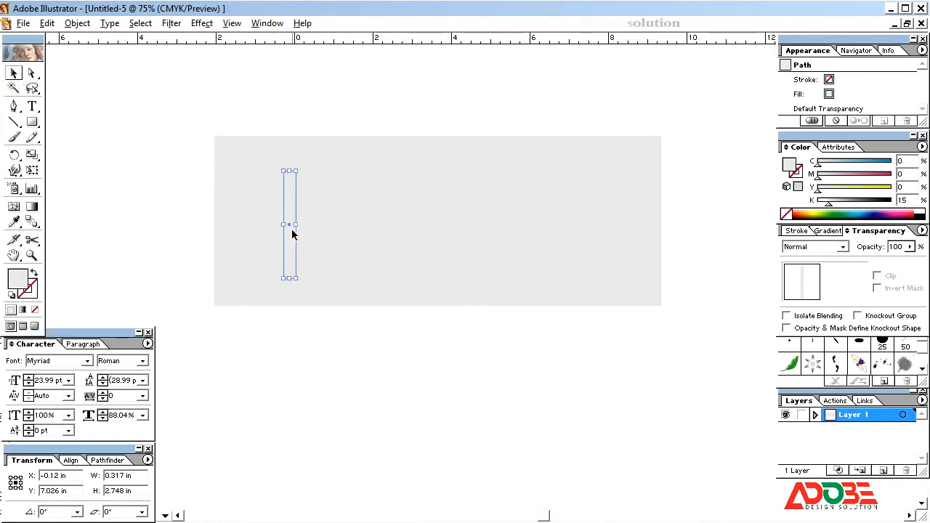
left_click_drag(292, 233, 311, 220)
left_click_drag(829, 205, 729, 218)
left_click(368, 253)
left_click(310, 224)
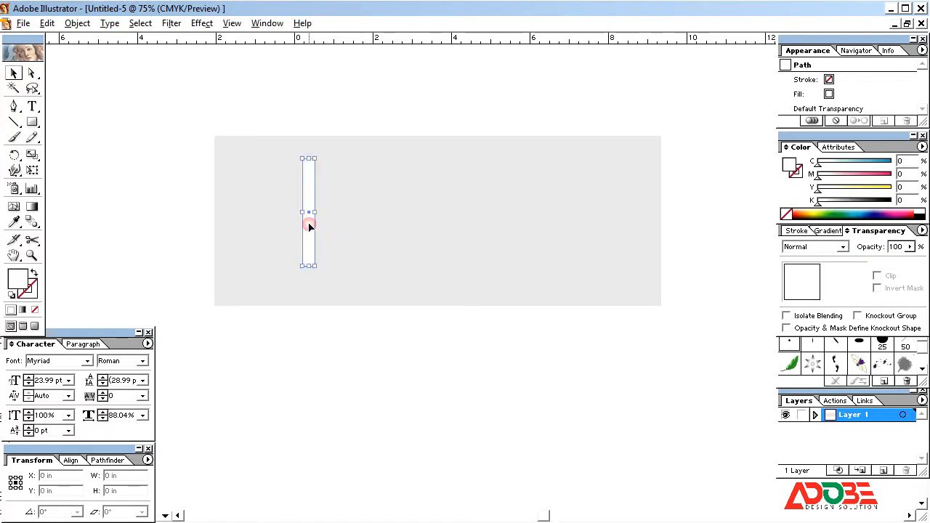
left_click(321, 224)
left_click(309, 216)
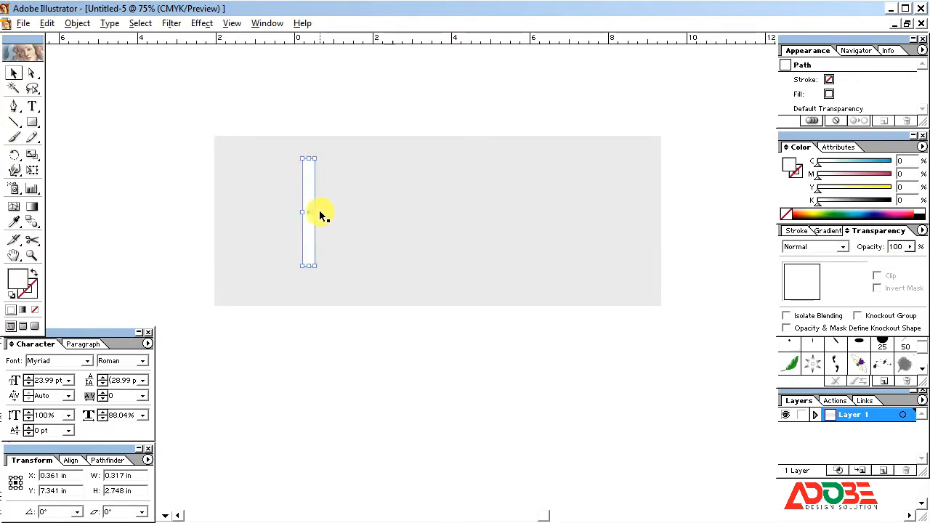
Apply the Round Corners effect with a 0.2 in radius to the white bar.
left_click(201, 23)
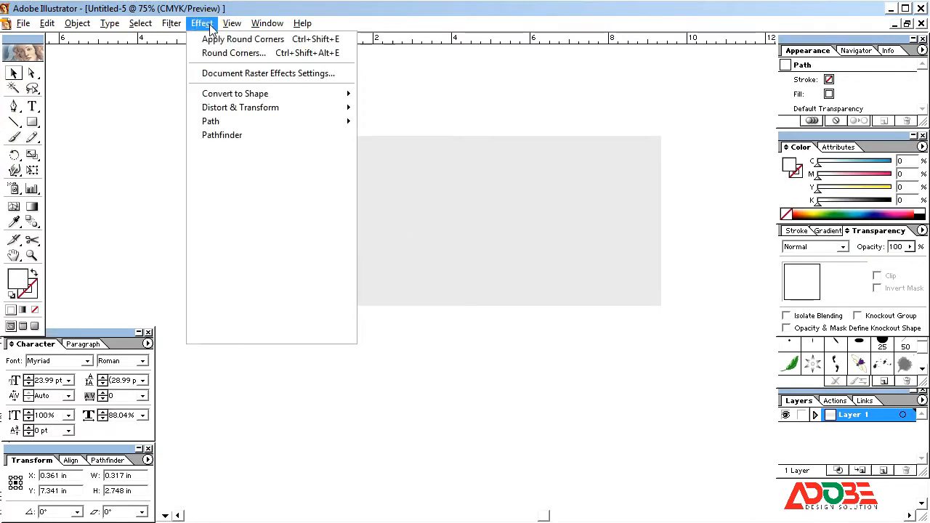
mouse_move(218, 163)
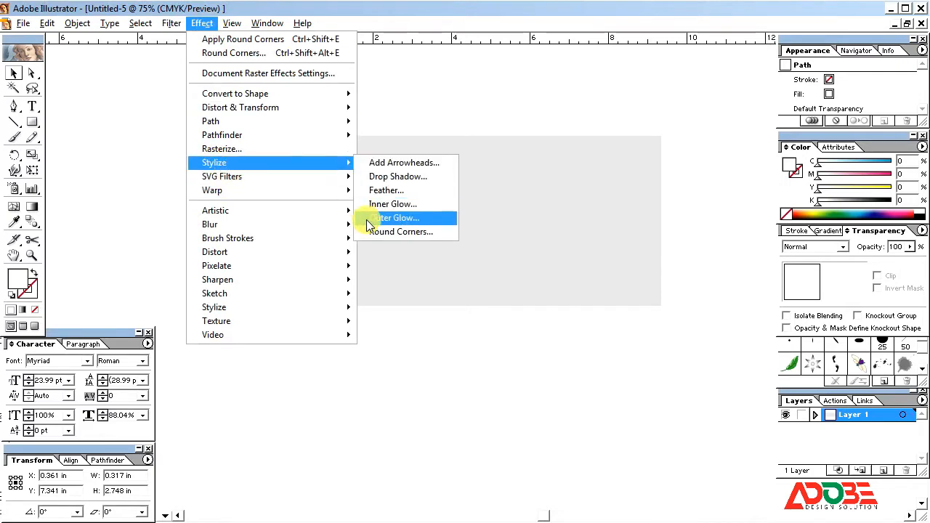
left_click(372, 230)
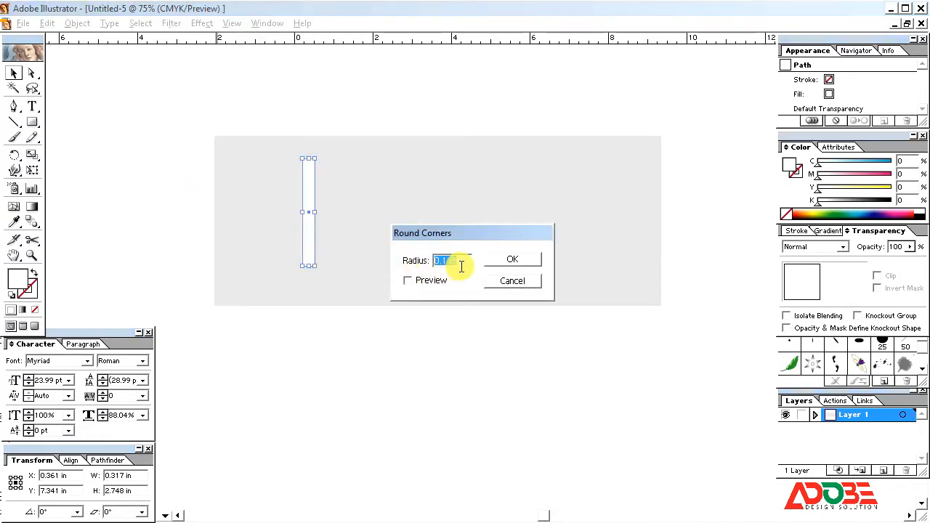
type("0.2")
key("Return")
left_click(465, 266)
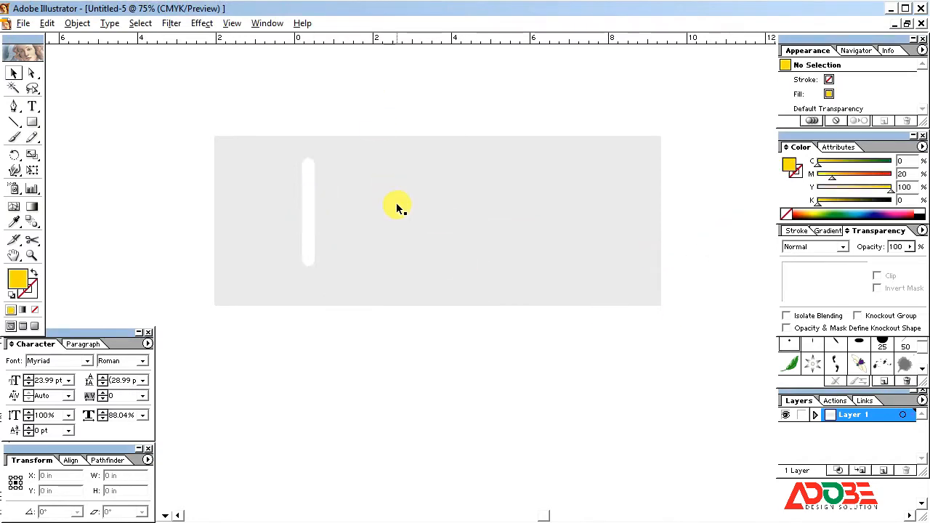
Shift the rounded bar slightly left and place one copy below it and one above it in the same column.
left_click(308, 201)
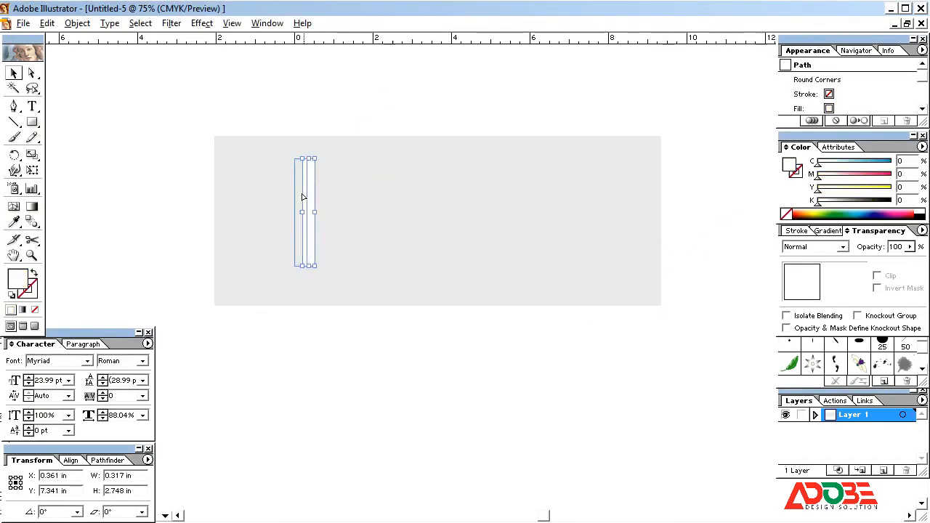
left_click(303, 197)
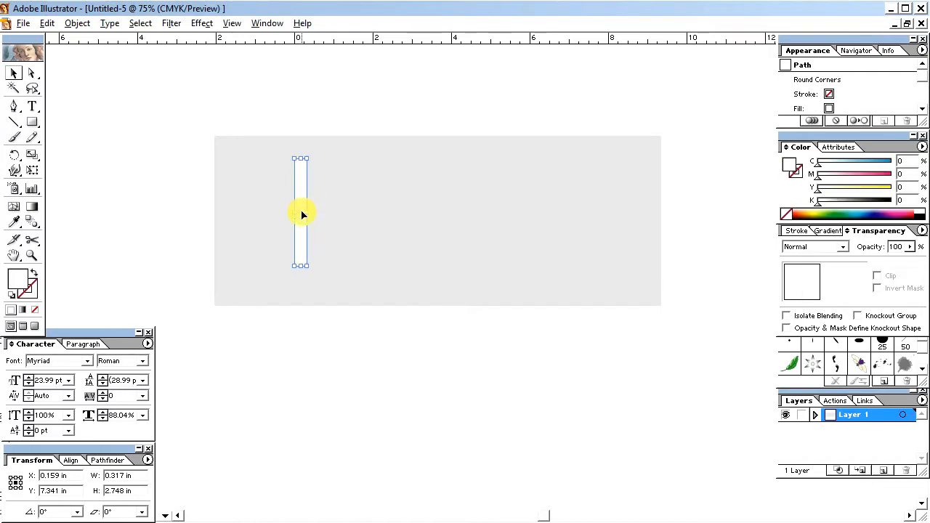
key("alt")
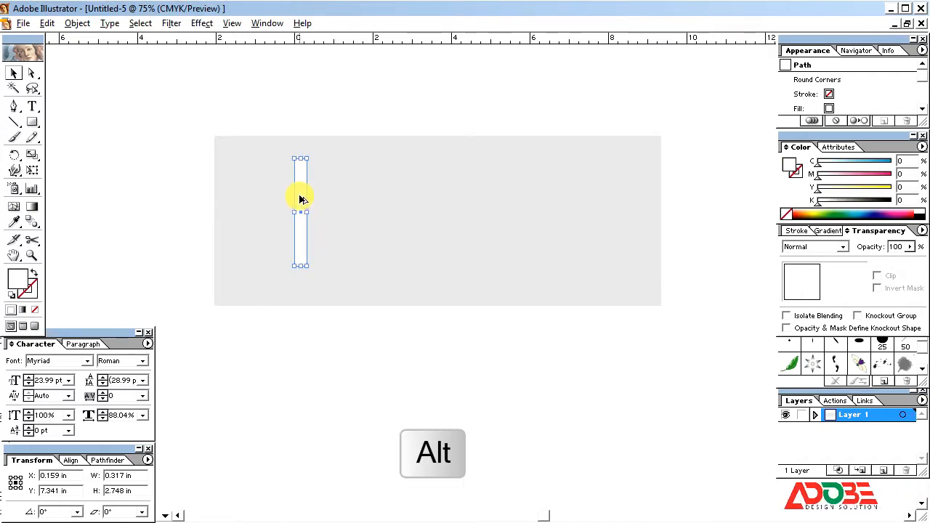
left_click_drag(297, 236, 301, 183)
key("alt")
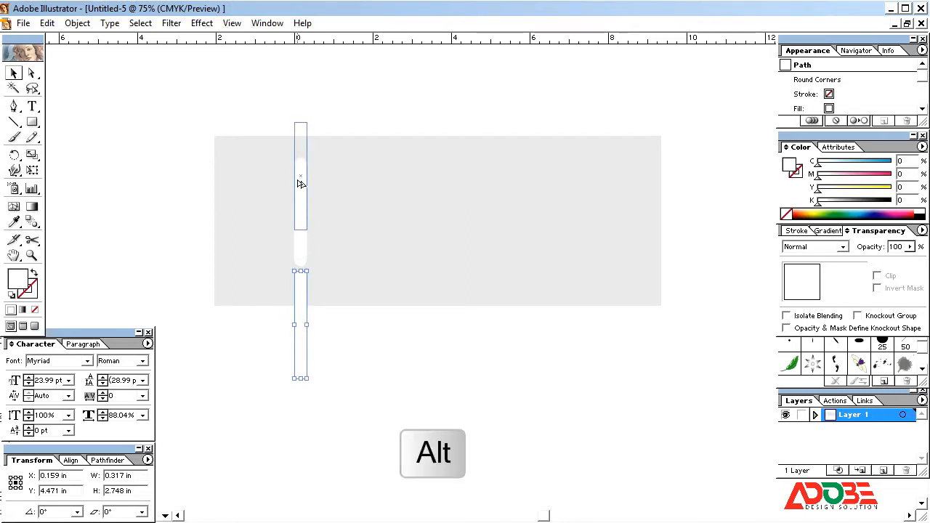
left_click_drag(297, 111, 297, 117)
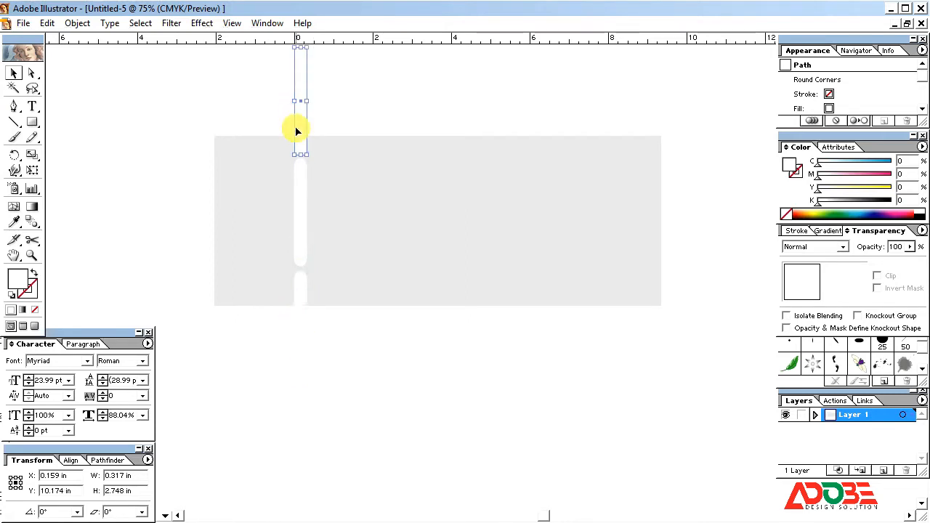
Duplicate the white bar into three more columns toward the banner's left edge, staggering the copies vertically.
key("alt")
left_click_drag(297, 218, 281, 227)
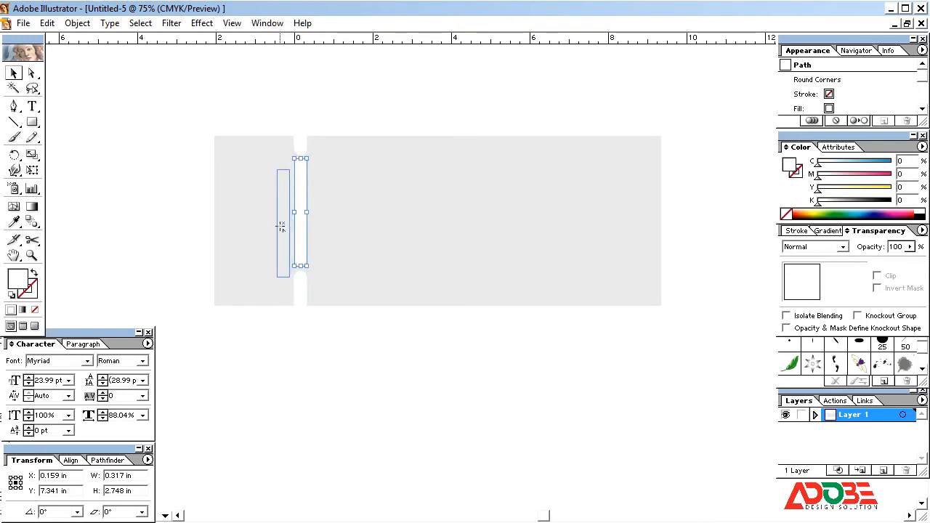
left_click_drag(280, 227, 248, 223)
left_click(311, 211)
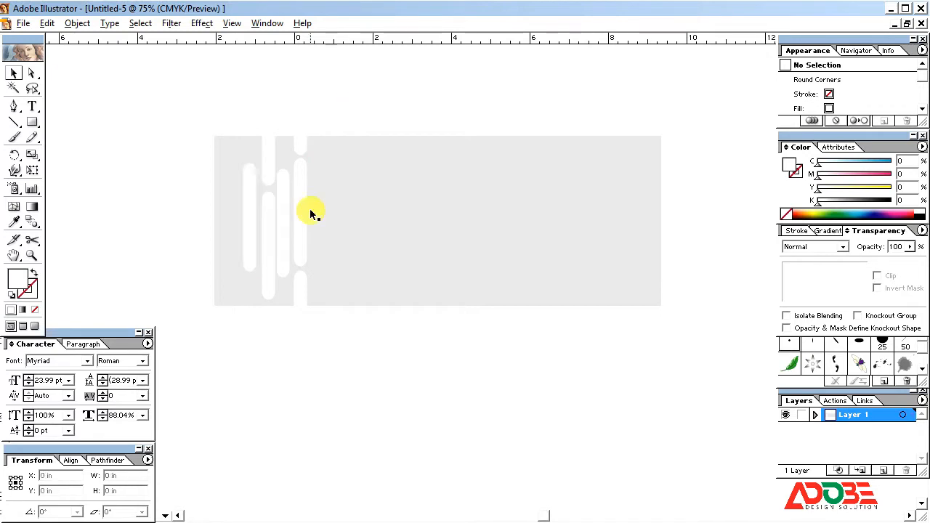
Adjust the positions of the copied bars to even out the gaps between the columns.
left_click(253, 232)
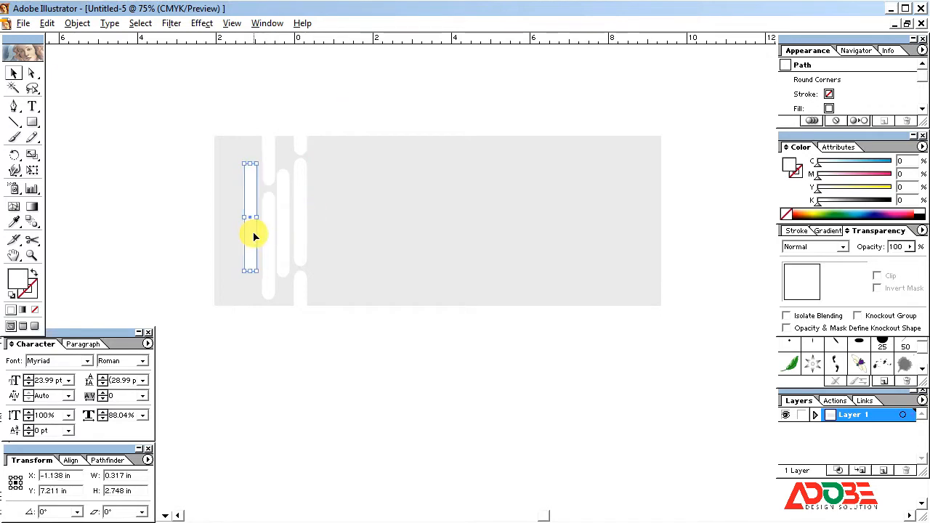
left_click_drag(286, 235, 270, 252)
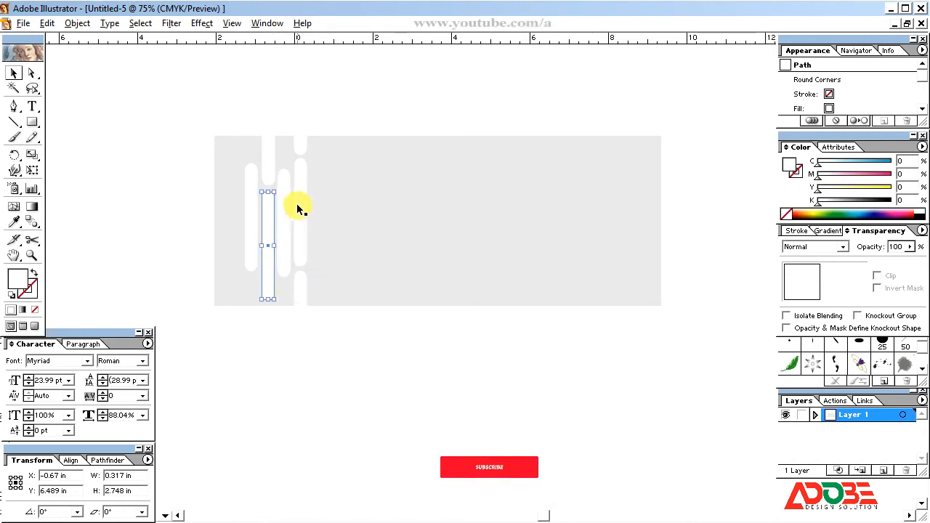
left_click(298, 116)
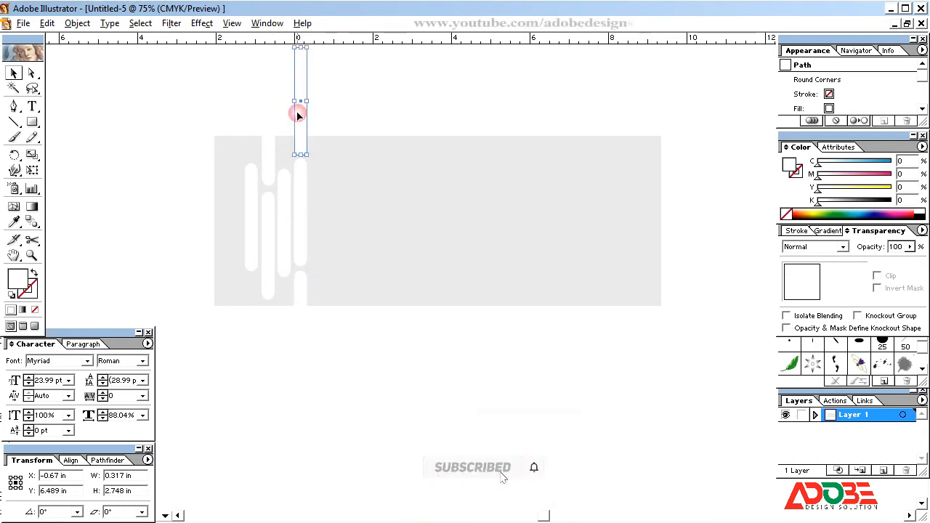
left_click(283, 212)
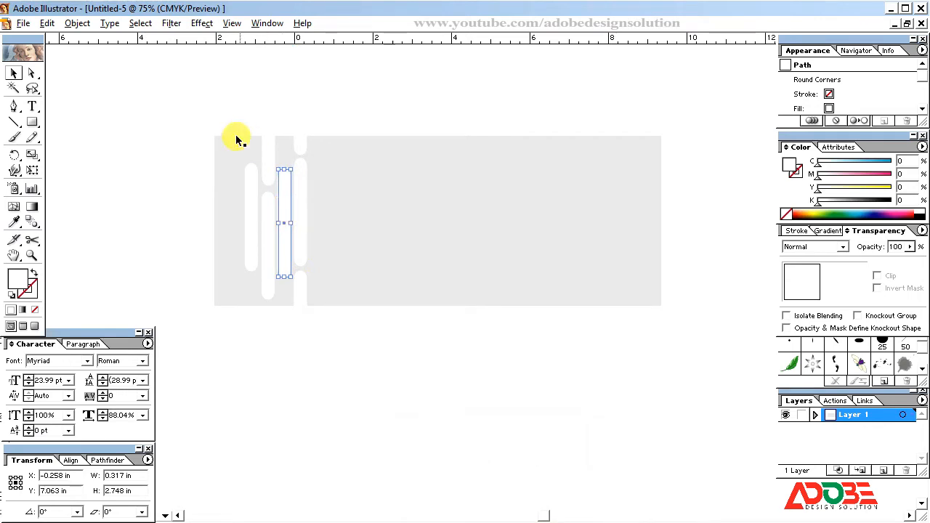
left_click(198, 112)
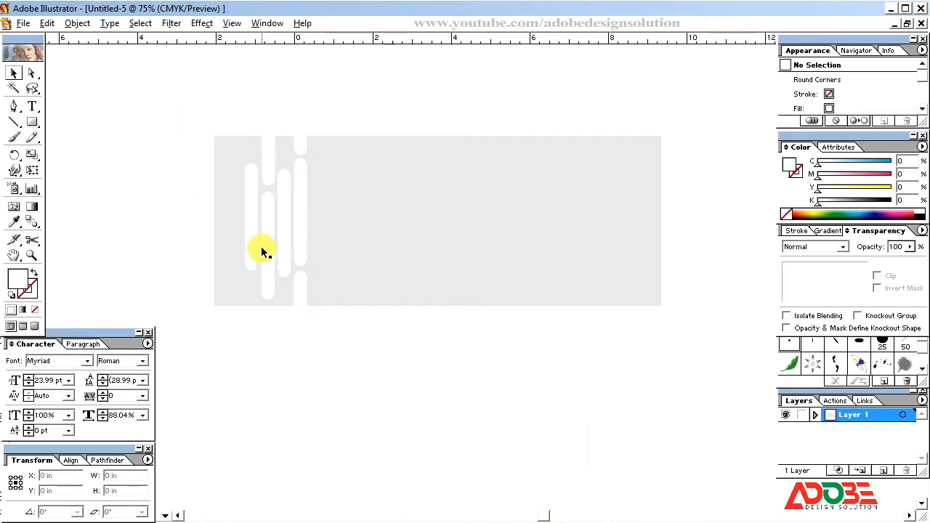
Expand the appearance of all the white bars without the grey background and rotate them about 45 degrees clockwise.
left_click_drag(182, 96, 314, 328)
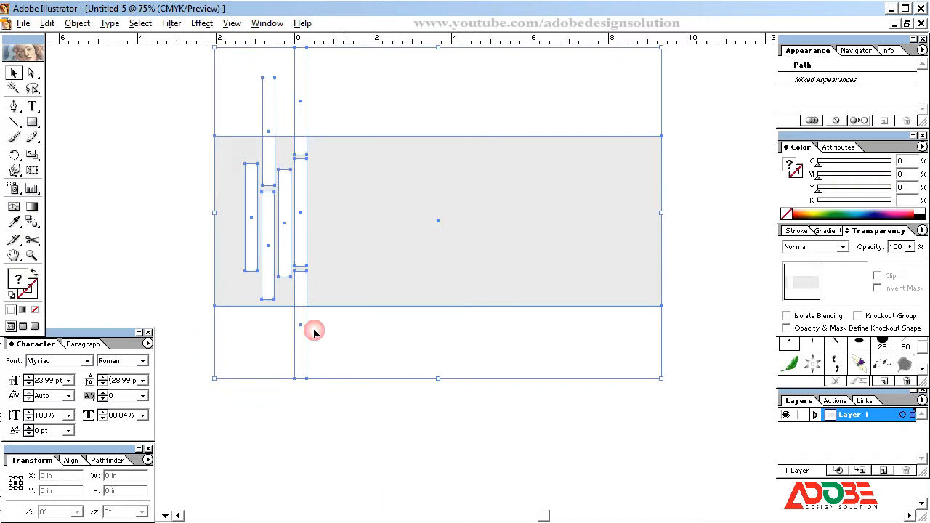
left_click(348, 246, "shift")
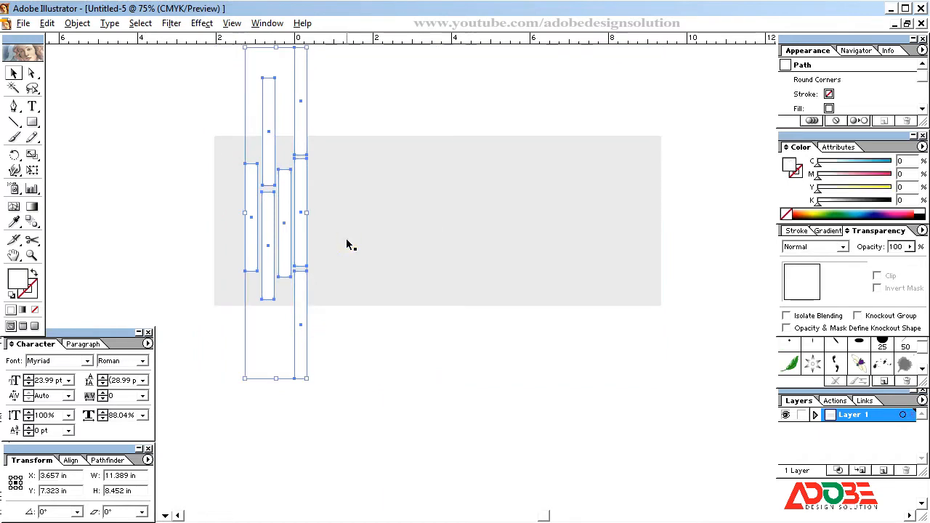
left_click(68, 26)
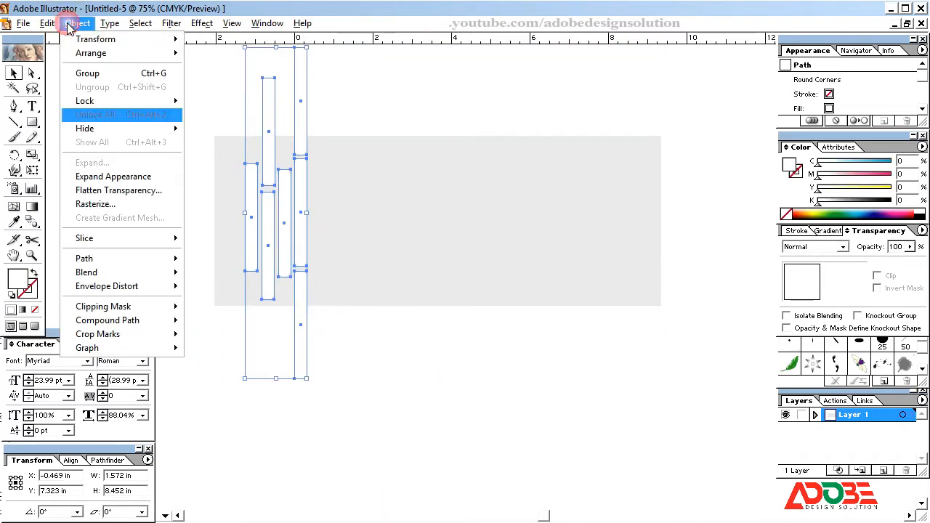
left_click(125, 178)
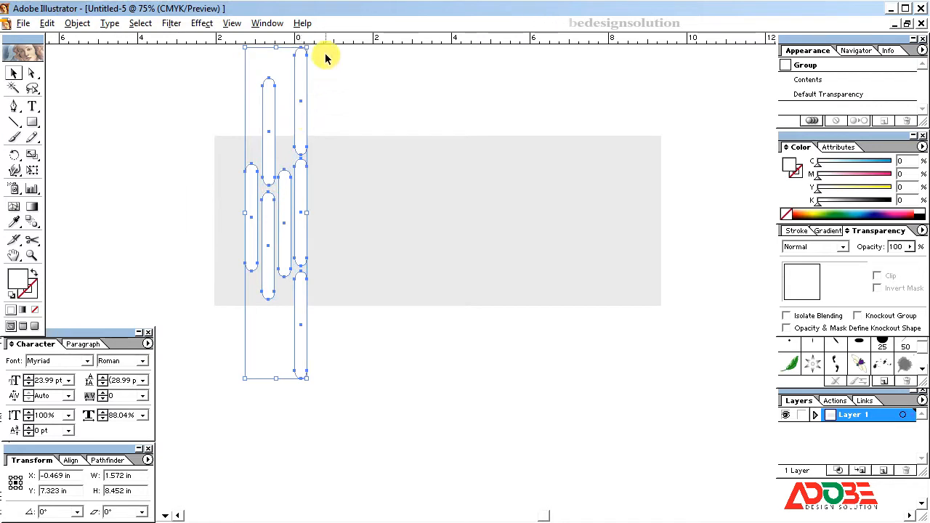
left_click_drag(312, 46, 380, 113)
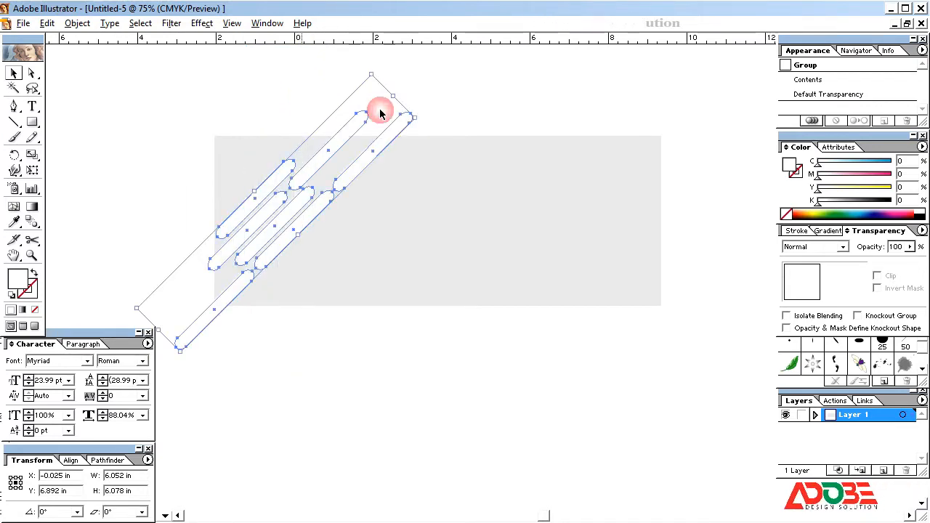
Move the rotated white bars up and left across the banner's top-left corner and fine-tune their position in small increments.
left_click_drag(281, 222, 261, 194)
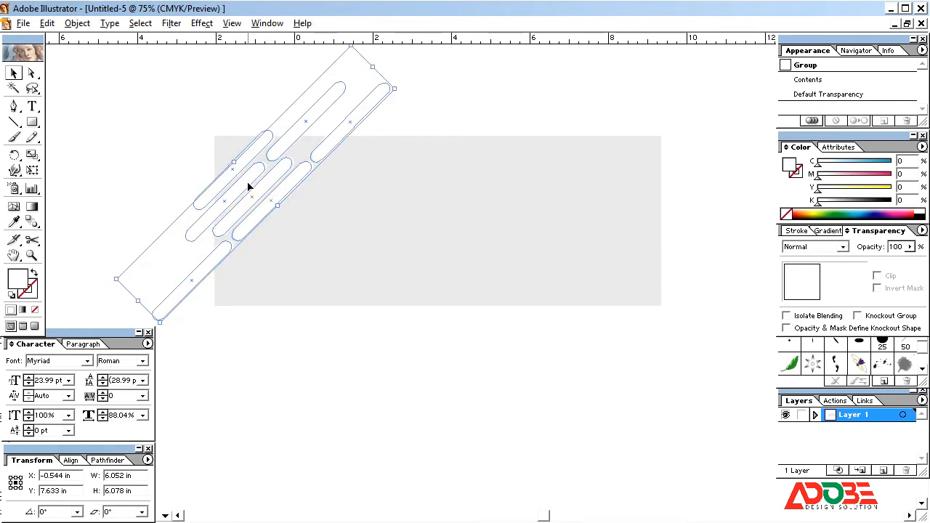
key("Left")
key("Left")
key("Left")
key("Left")
key("Left")
key("Down")
key("Down")
key("Down")
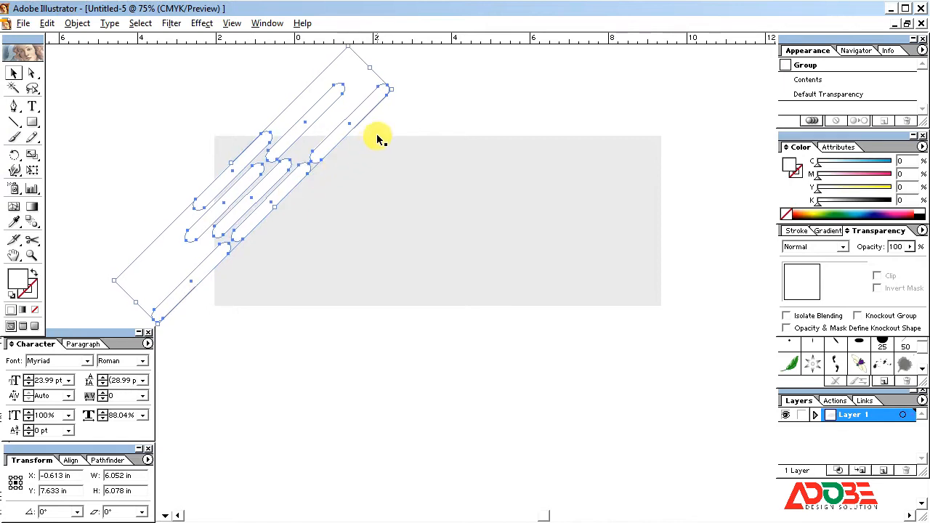
key("Right")
key("Right")
key("Up")
key("Up")
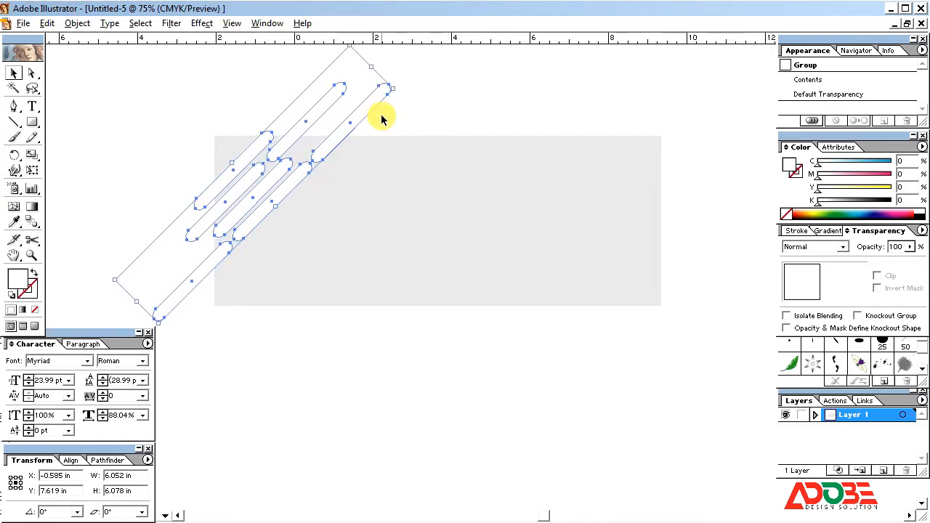
key("Right")
left_click(427, 97)
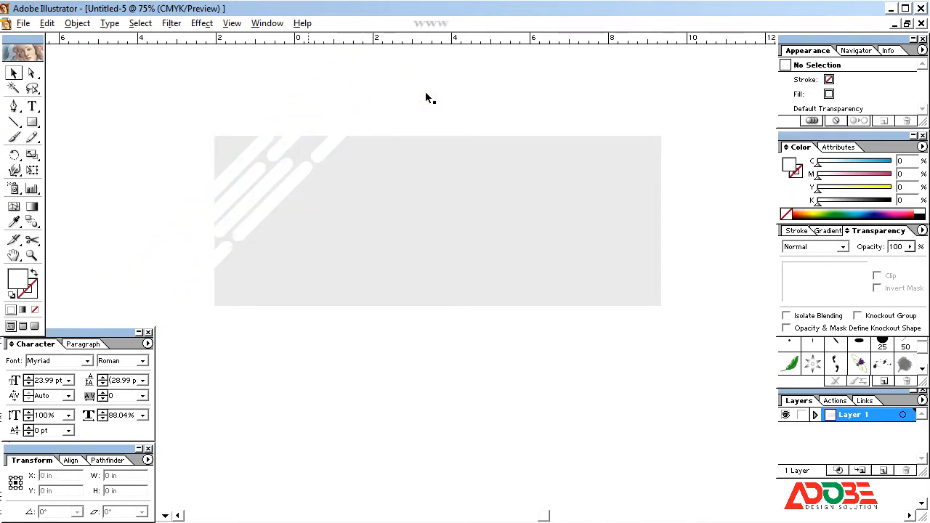
Shift all the white bars slightly right without moving the grey background.
left_click(271, 205)
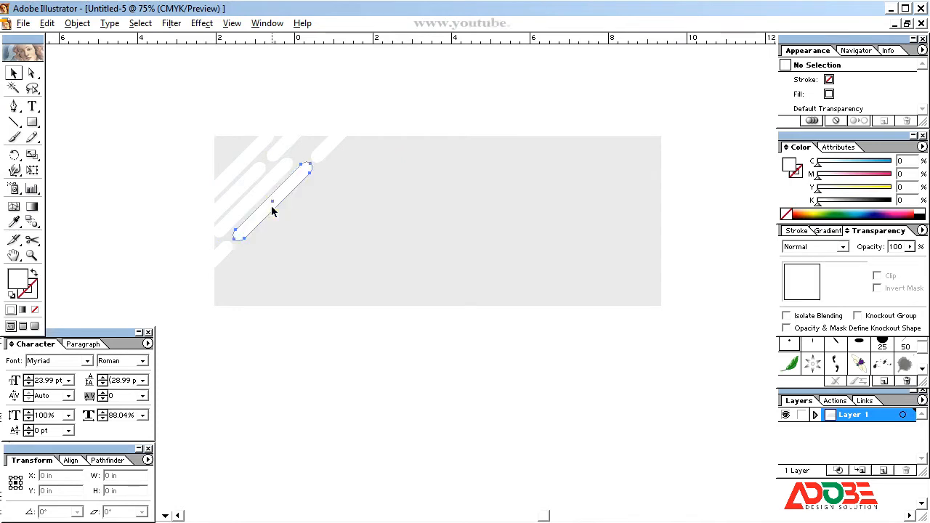
left_click_drag(226, 172, 356, 256)
left_click(323, 303, "shift")
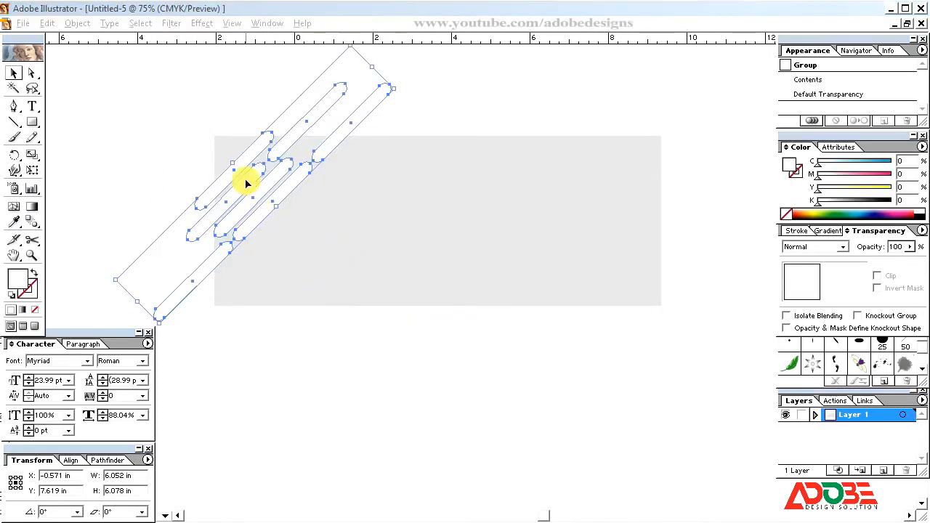
key("Right")
key("Right")
key("Right")
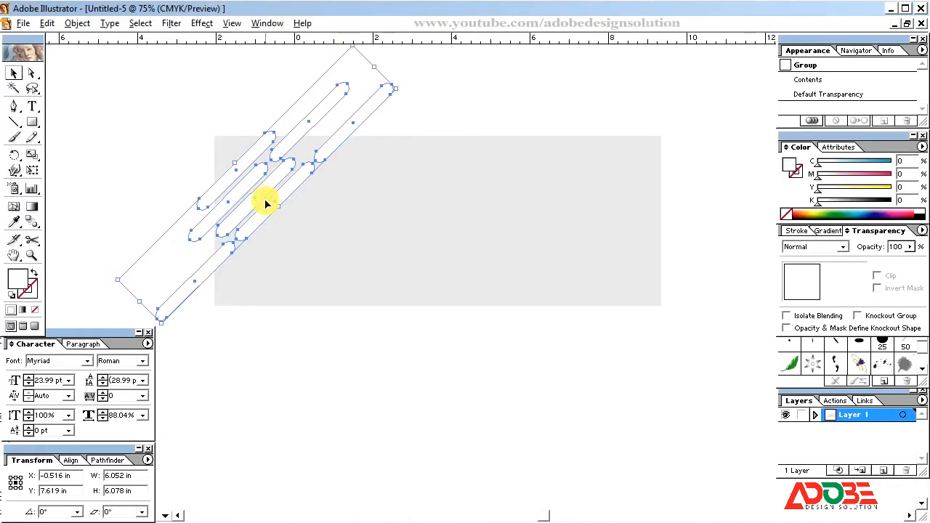
key("Right")
key("Right")
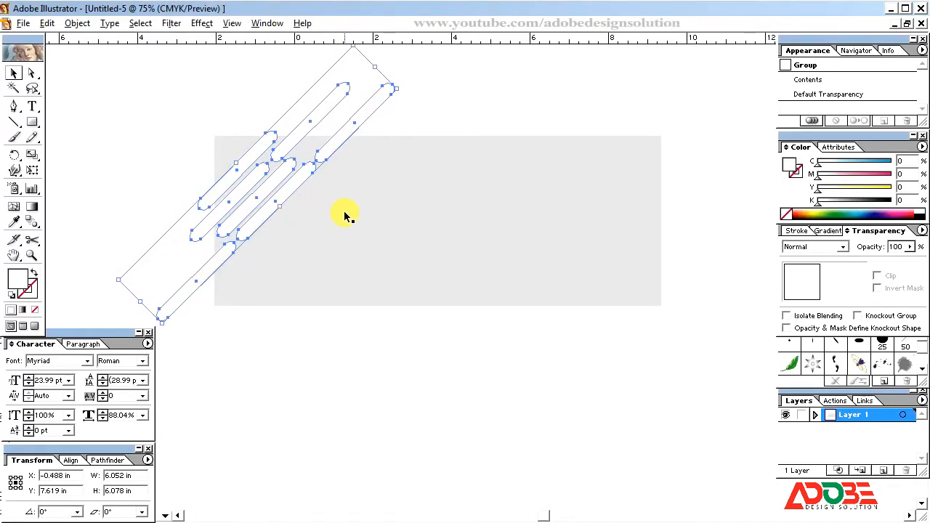
left_click(346, 213)
left_click(109, 86)
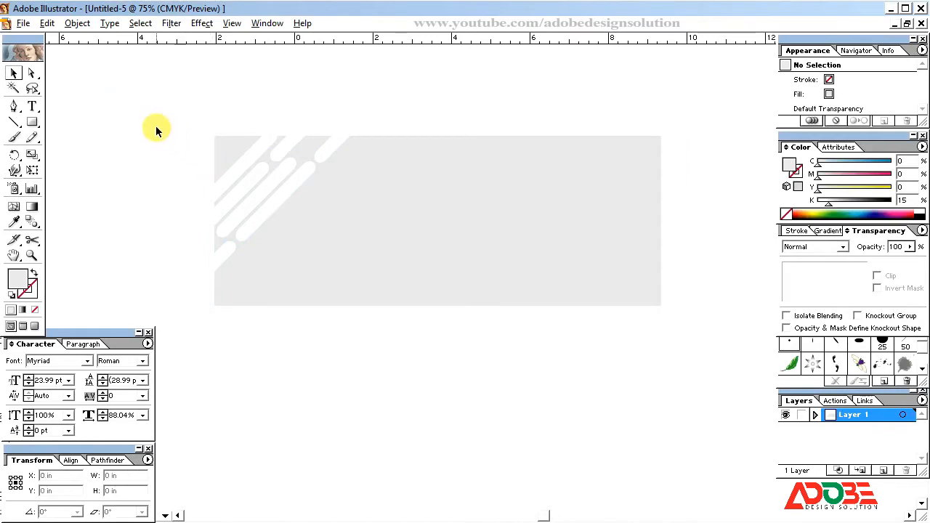
Copy the grey background rectangle and paste the copy directly behind it.
left_click(331, 254)
left_click(77, 23)
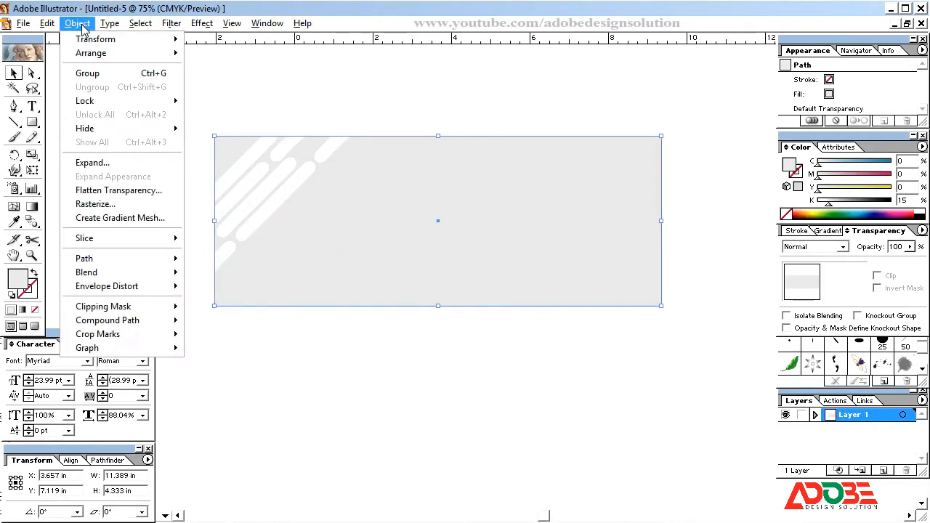
mouse_move(46, 23)
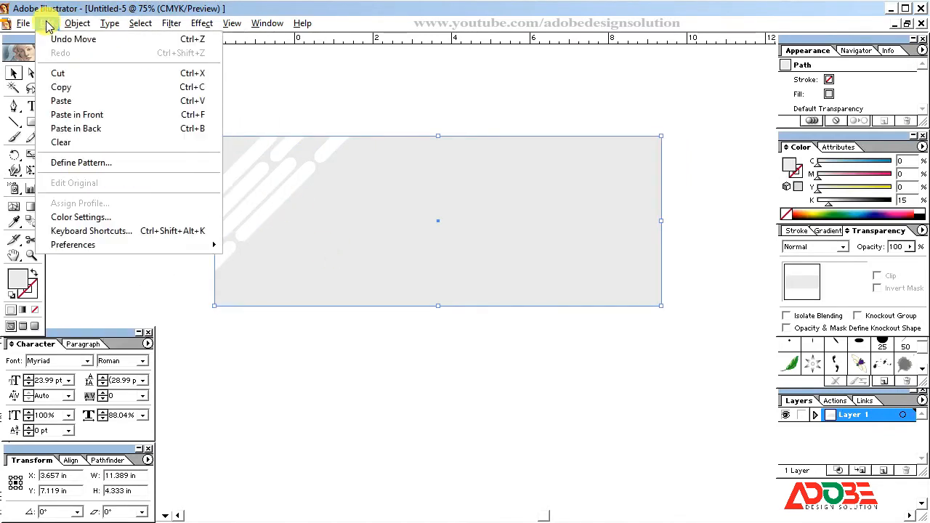
left_click(114, 91)
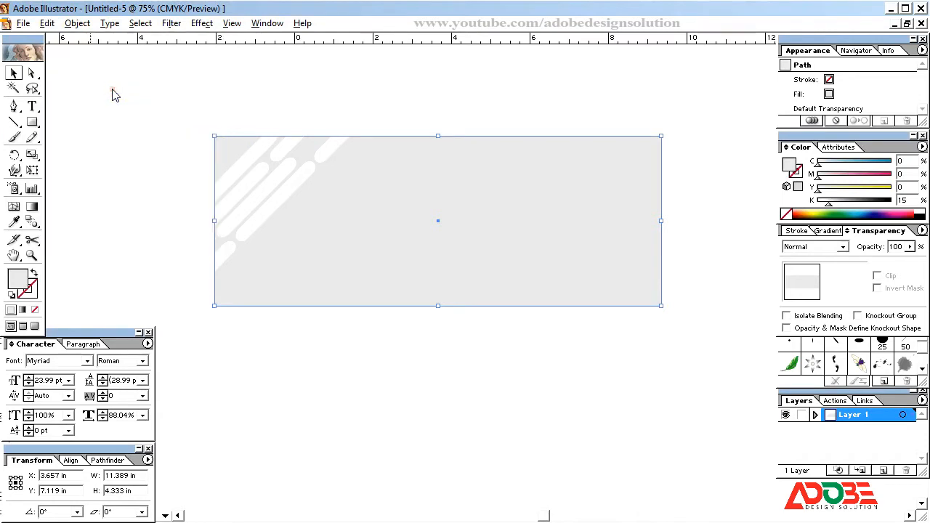
left_click(47, 22)
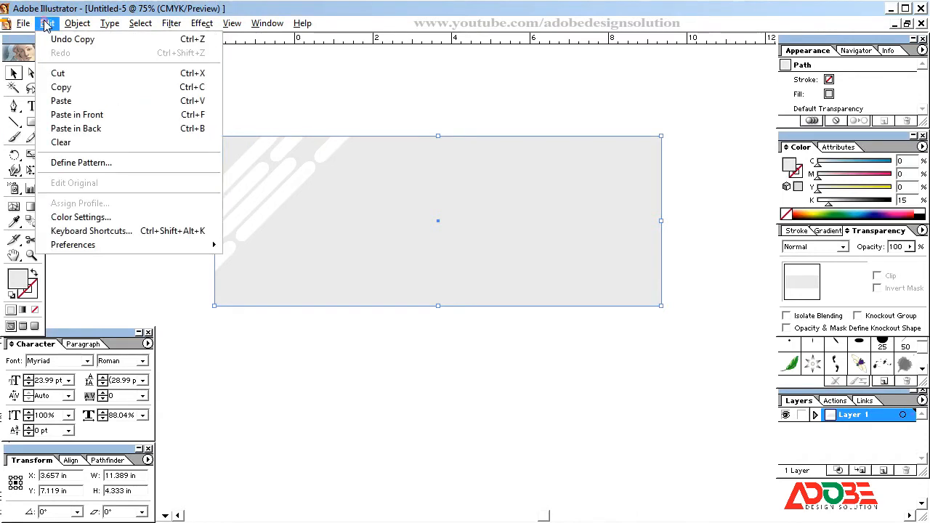
left_click(114, 125)
Divide the white bars and the grey background along their overlaps and ungroup the resulting pieces.
left_click_drag(133, 93, 393, 262)
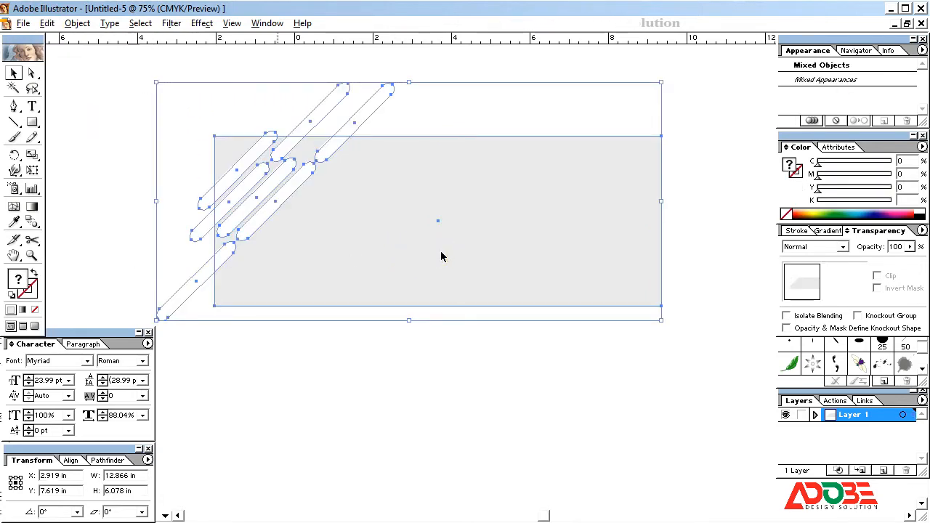
left_click(108, 461)
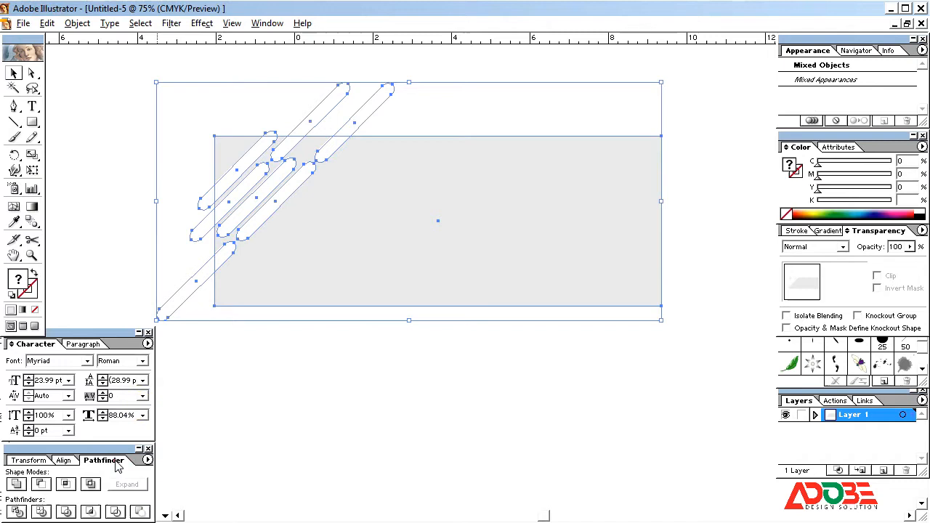
left_click(10, 512)
right_click(248, 213)
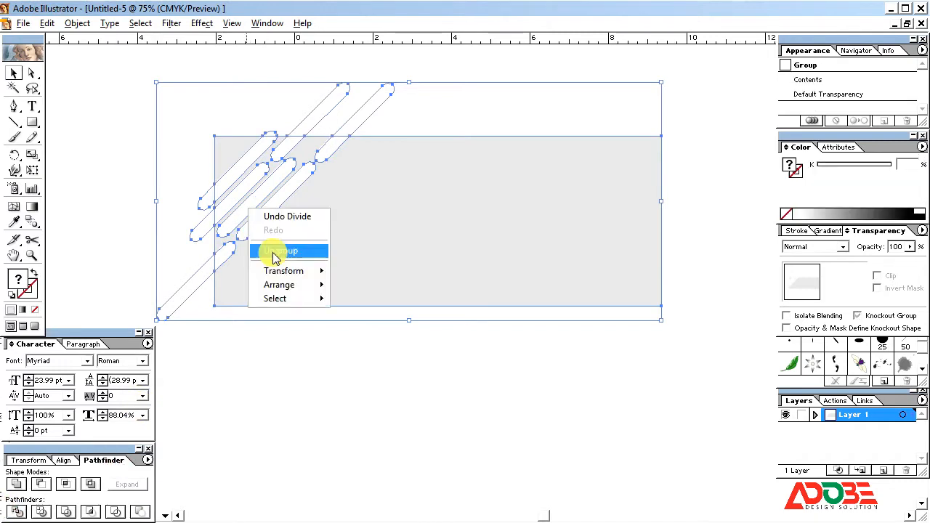
left_click(274, 252)
Delete the bar pieces that extend beyond the banner's left and top edges.
left_click(255, 398)
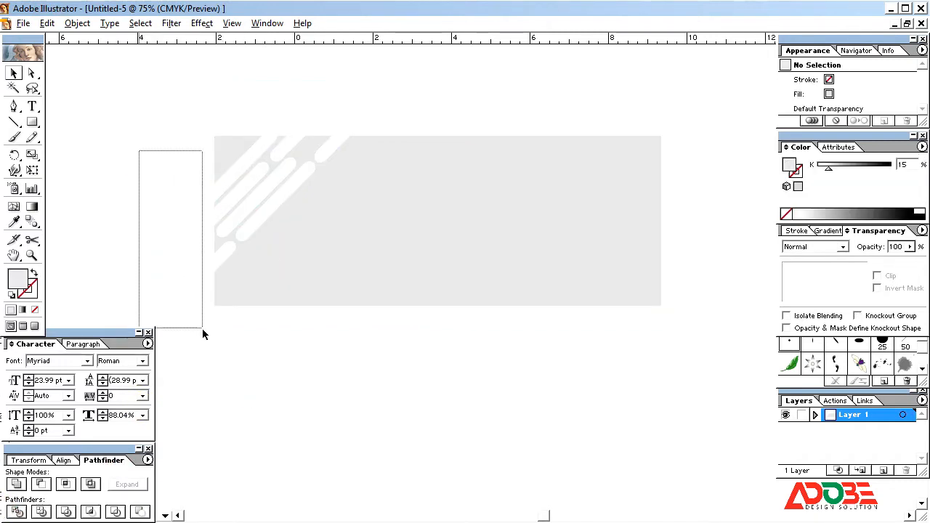
left_click_drag(204, 334, 211, 339)
key("Delete")
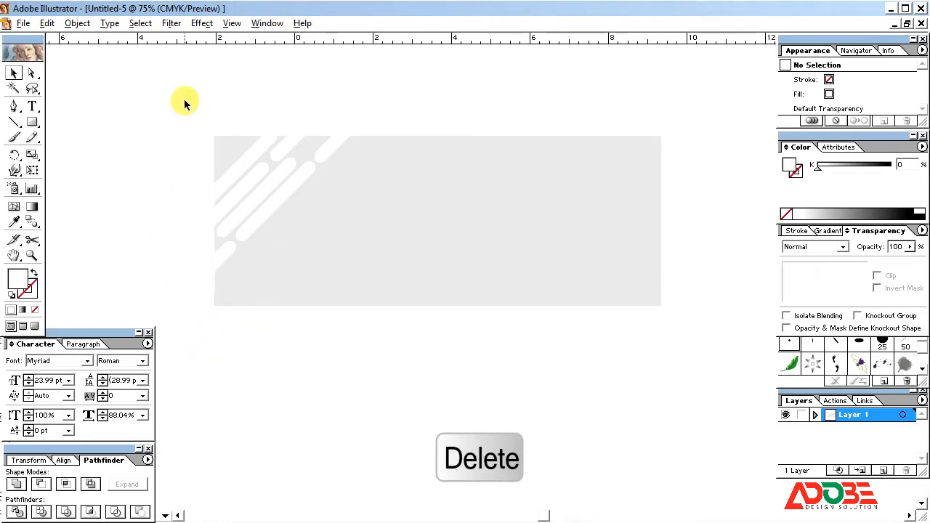
left_click_drag(185, 102, 408, 133)
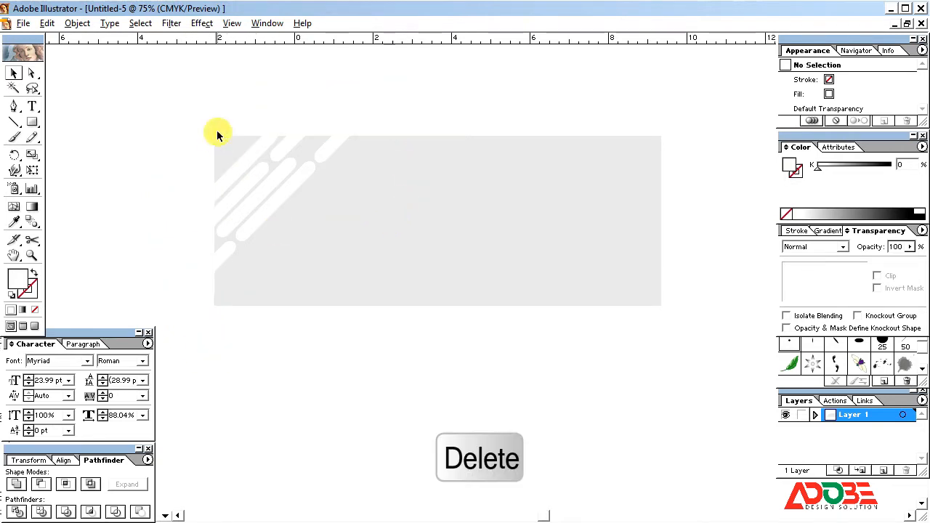
left_click_drag(181, 92, 299, 131)
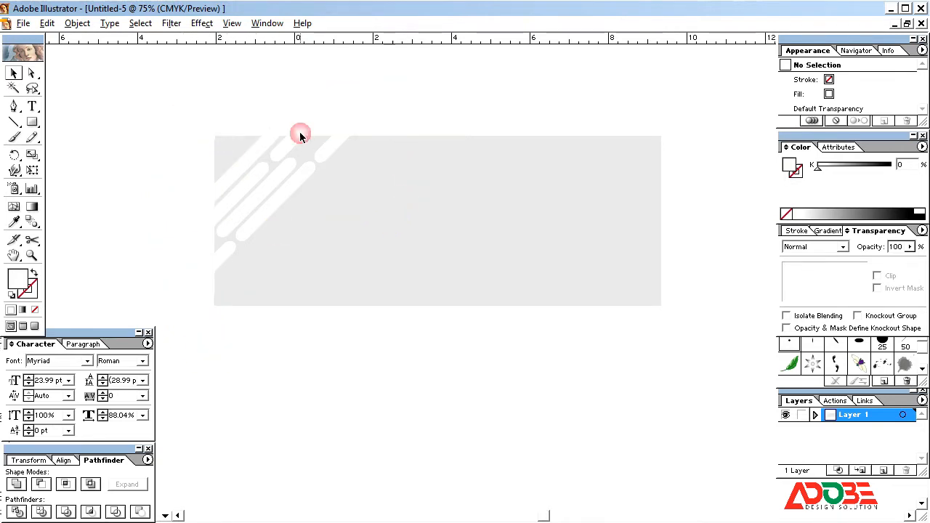
Fill the bar pieces and the corner triangle, without the large grey area, with CMYK yellow of 10% magenta and 100% yellow.
left_click(298, 234)
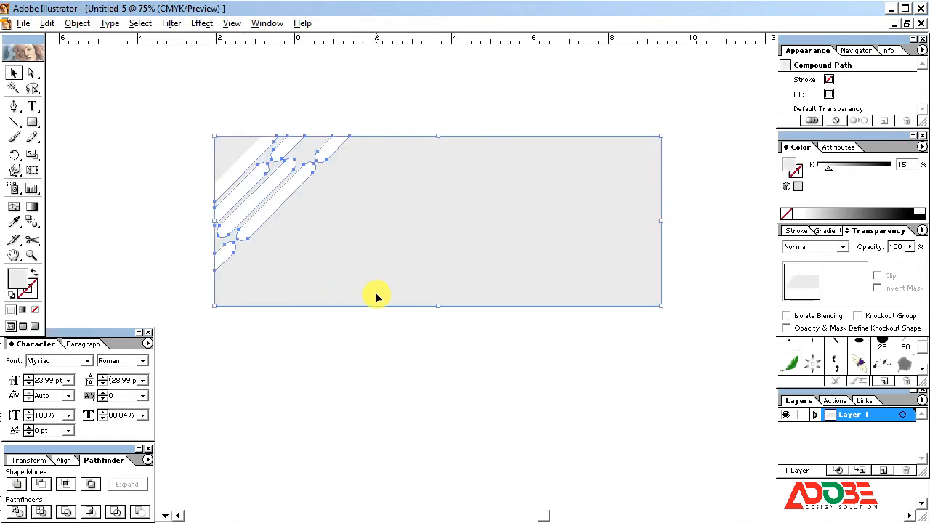
key("ctrl+shift+a")
left_click_drag(257, 178, 326, 250)
left_click(359, 258, "shift")
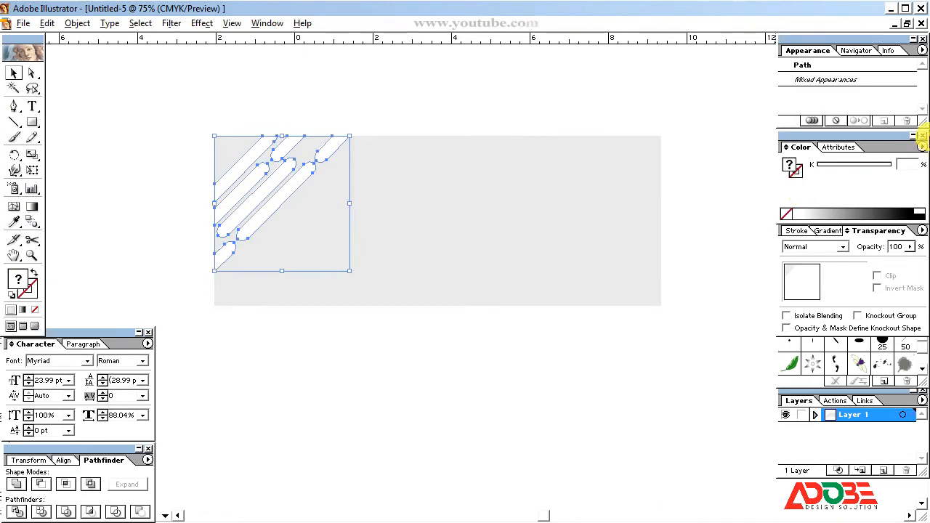
left_click(921, 147)
left_click(856, 209)
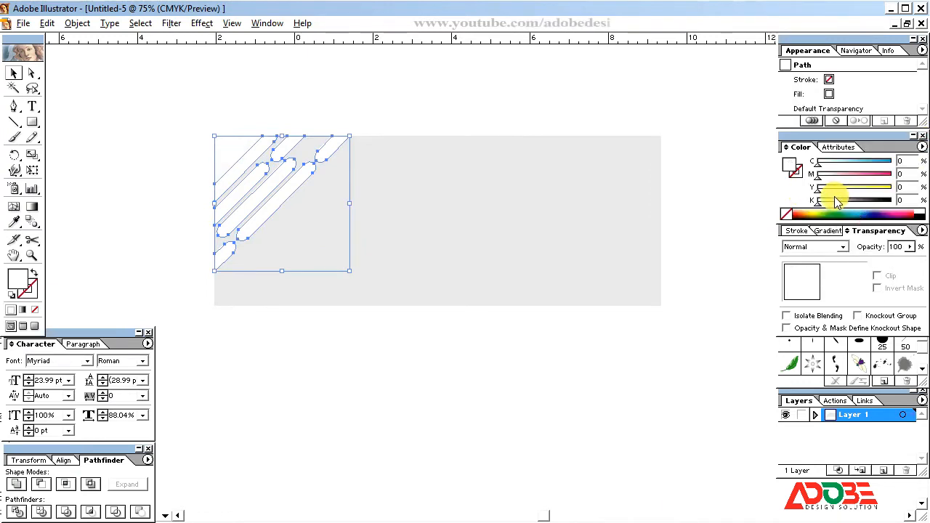
left_click_drag(834, 193, 901, 200)
left_click(877, 173)
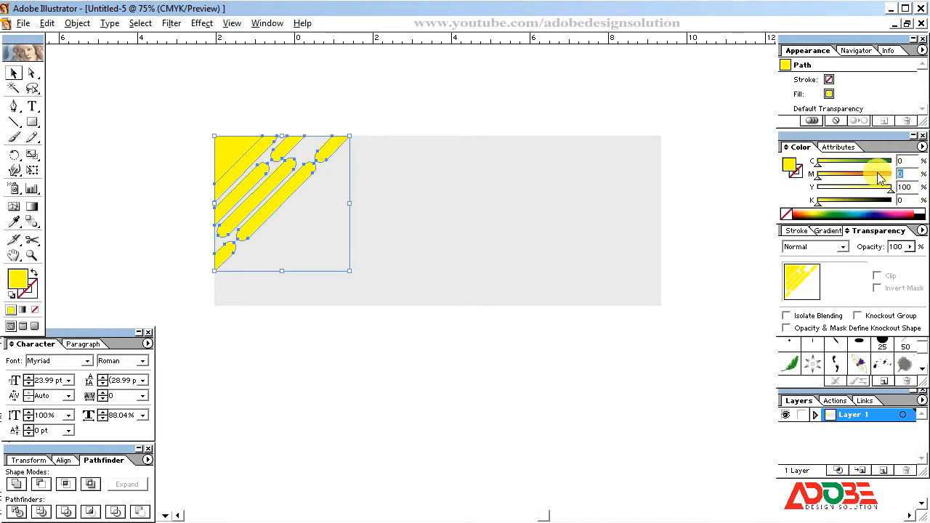
type("10")
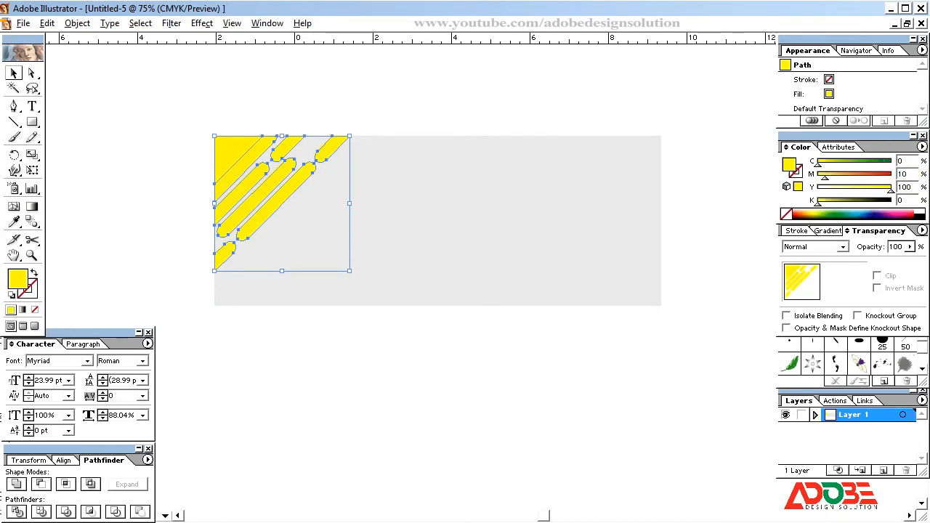
left_click(408, 102)
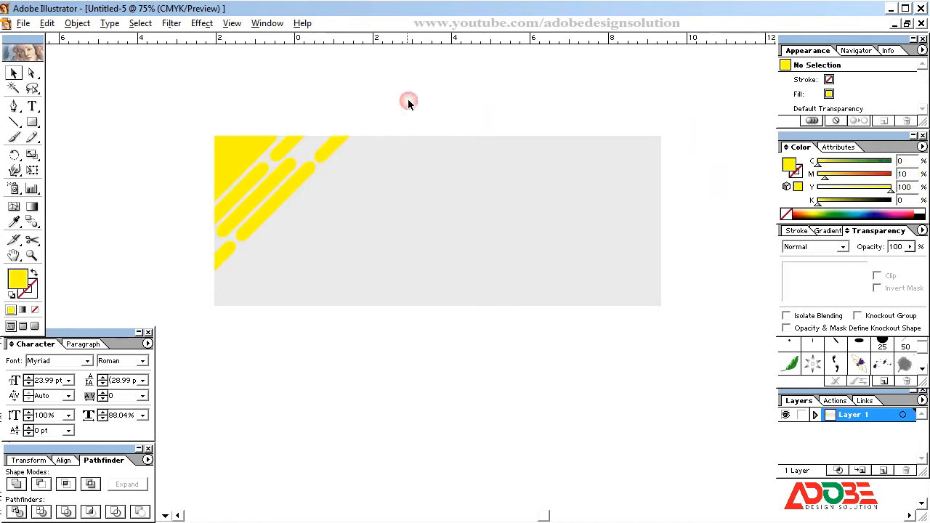
Scale down the yellow triangle in the banner's top-left corner about its centre.
left_click(241, 157)
left_click(245, 166)
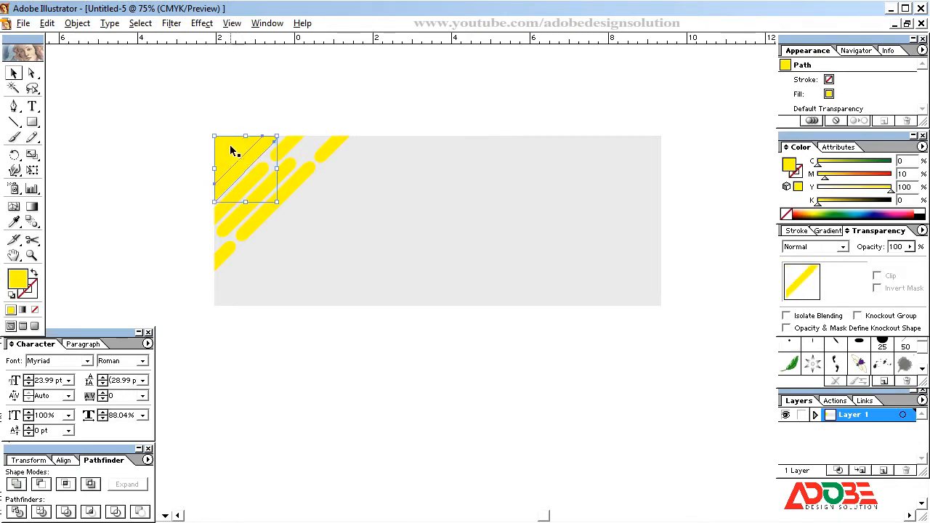
left_click(230, 146)
left_click_drag(263, 184, 261, 184)
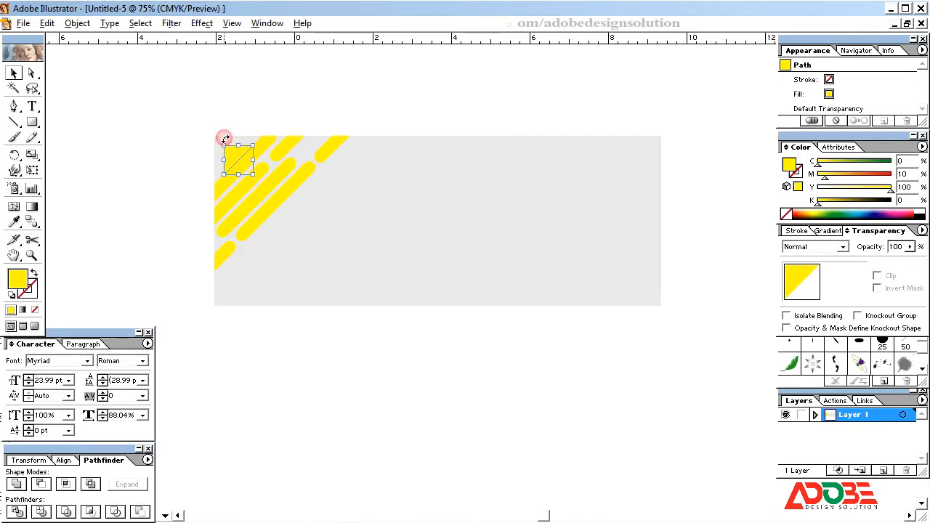
Align the small yellow triangle to the left and top edges of the grey background.
left_click_drag(209, 143, 221, 149)
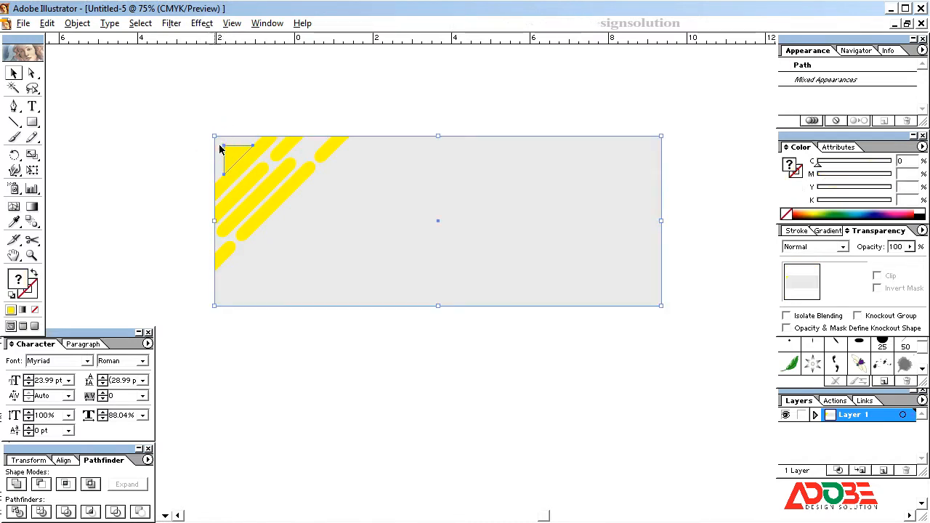
left_click(64, 460)
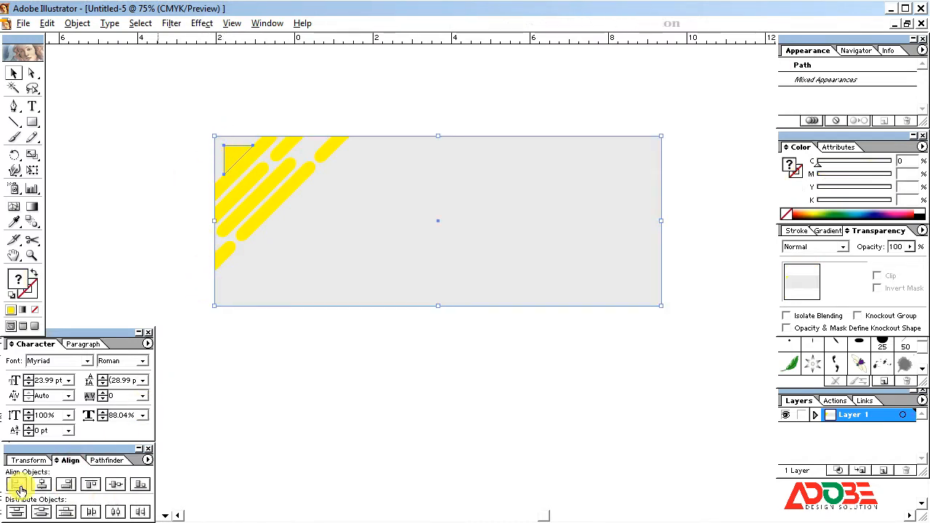
left_click(19, 488)
left_click(88, 483)
left_click(85, 292)
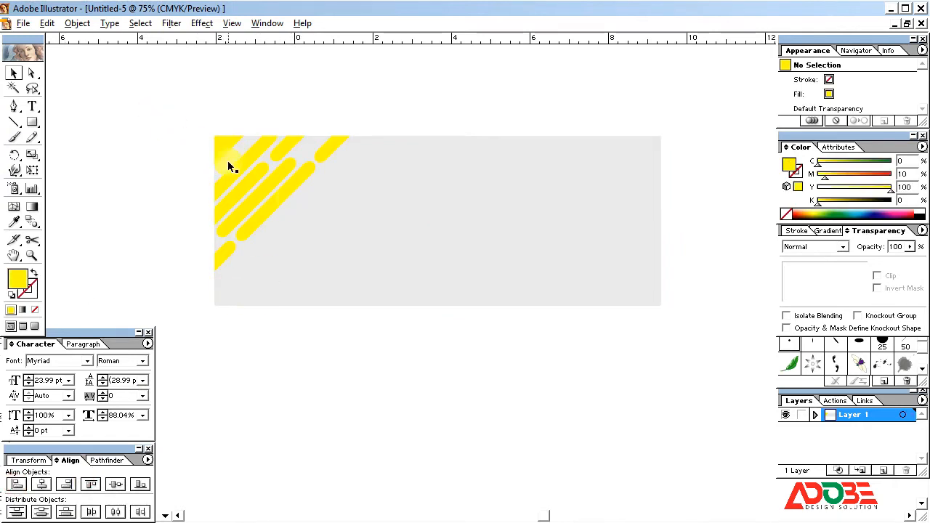
Draw a diagonal line across the banner's lower-right corner and place two parallel copies of it.
left_click(579, 272)
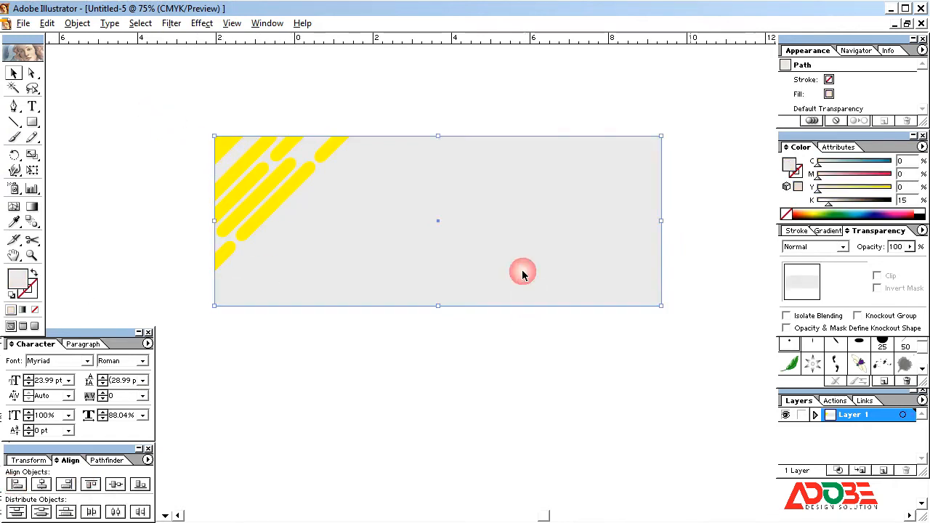
left_click(685, 290)
left_click(14, 122)
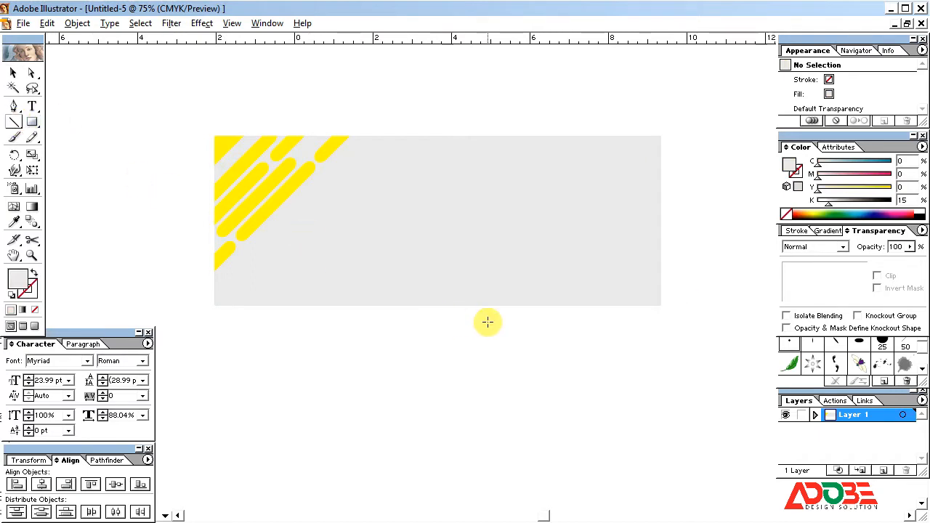
mouse_move(700, 188)
left_mouse_down()
mouse_move(713, 184)
mouse_move(669, 203)
mouse_move(675, 249)
mouse_move(684, 253)
left_mouse_up()
left_click(13, 73)
key("alt")
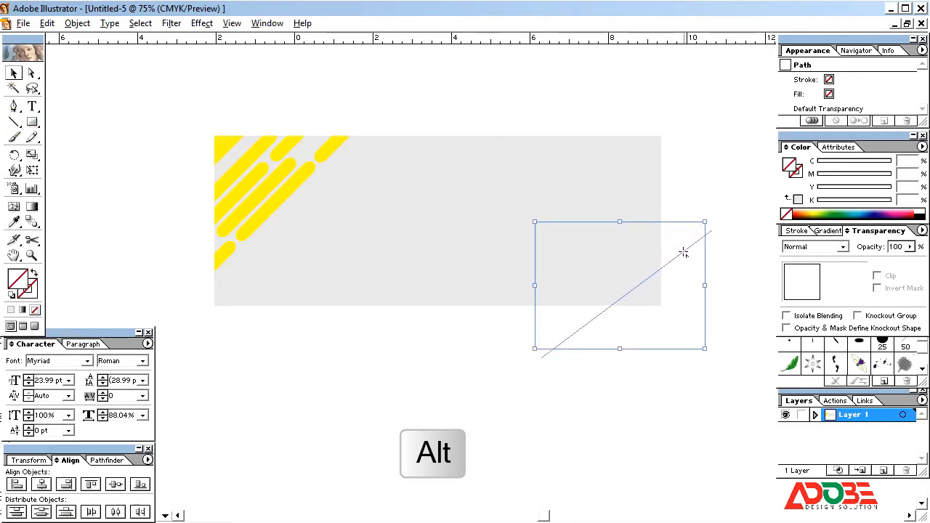
left_click(705, 306)
left_click_drag(695, 194, 679, 168)
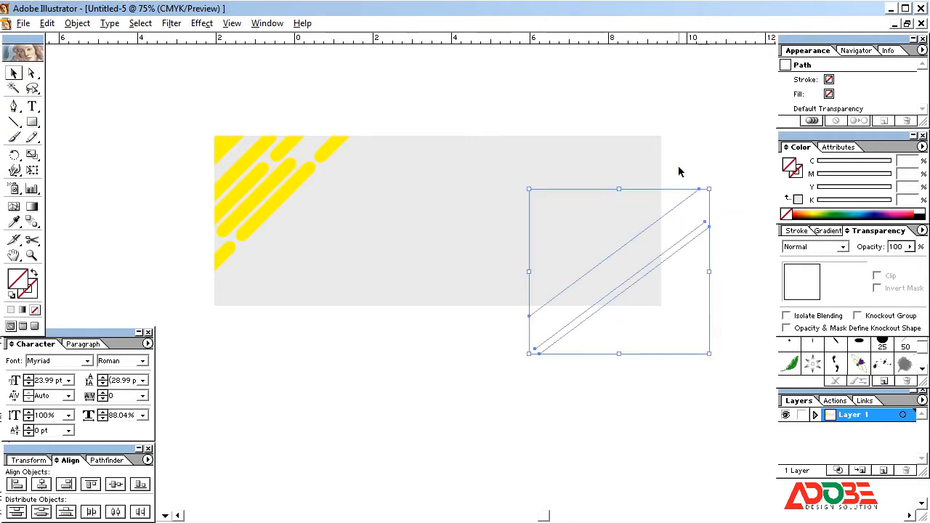
Copy the grey banner background and paste the copy directly in front of it.
key("Delete")
left_click(661, 224)
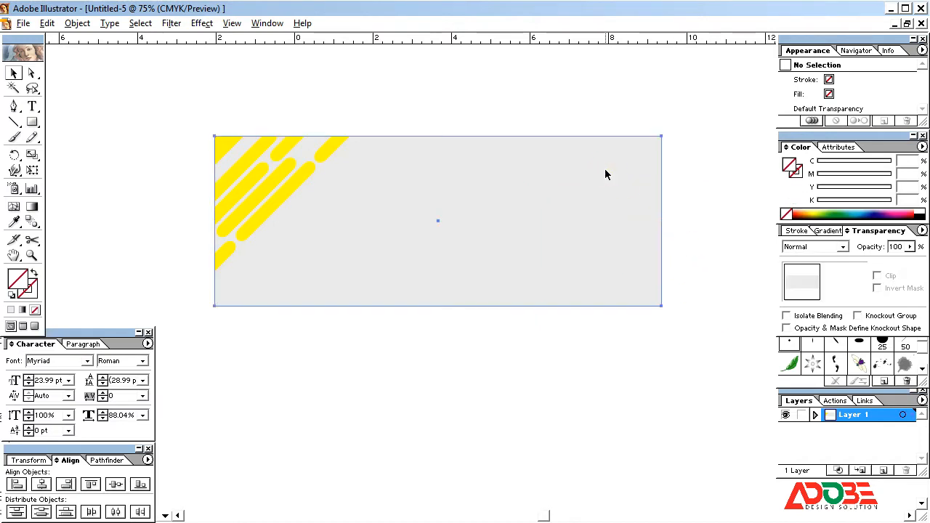
left_click(46, 22)
left_click(66, 87)
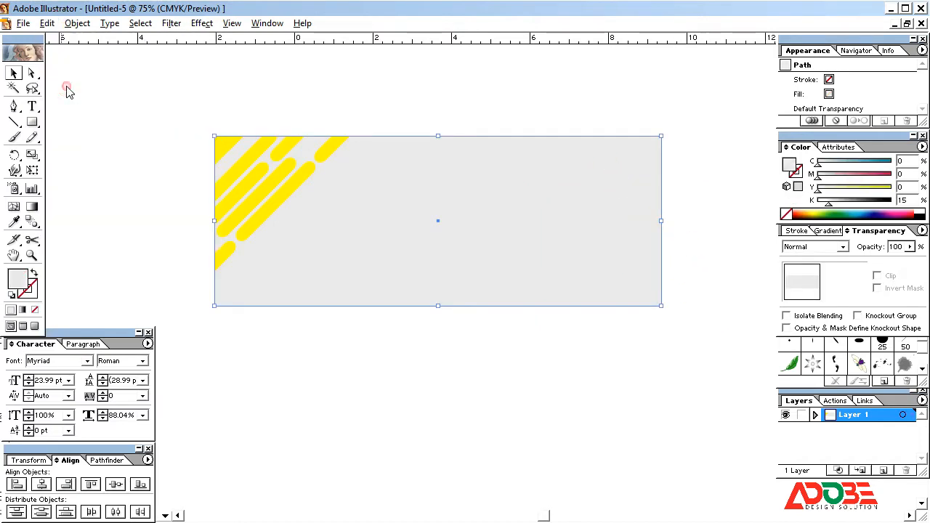
left_click(46, 23)
left_click(93, 117)
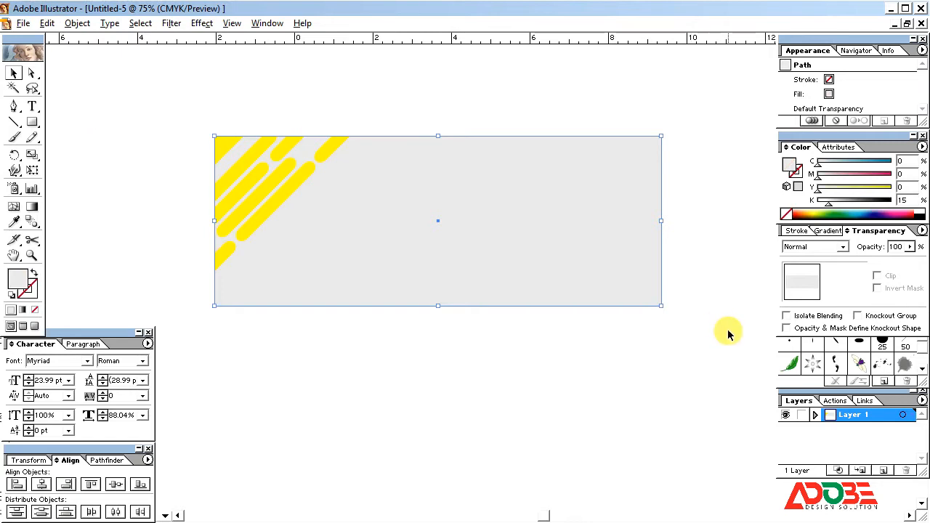
Divide the front background copy with the three diagonal lines using Pathfinder Divide and ungroup the resulting pieces.
left_click_drag(724, 333, 672, 141)
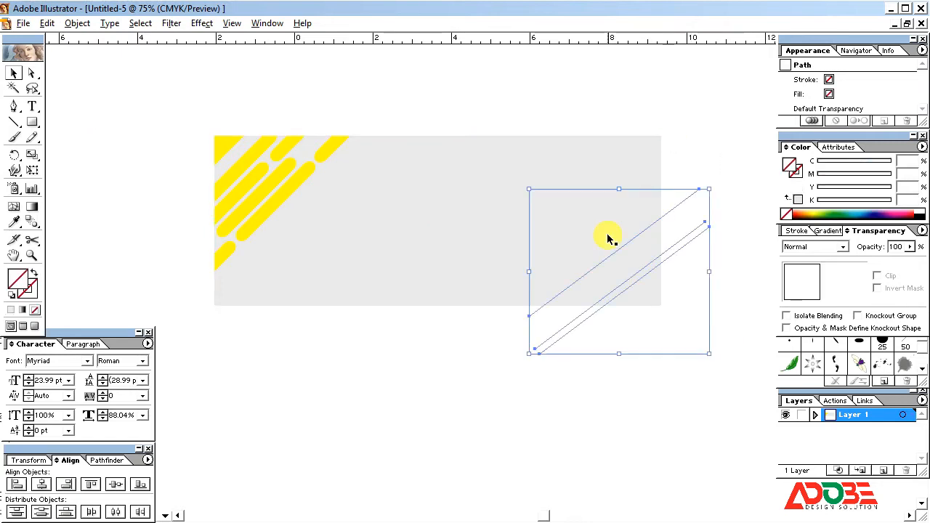
left_click(465, 272, "shift")
left_click(103, 460)
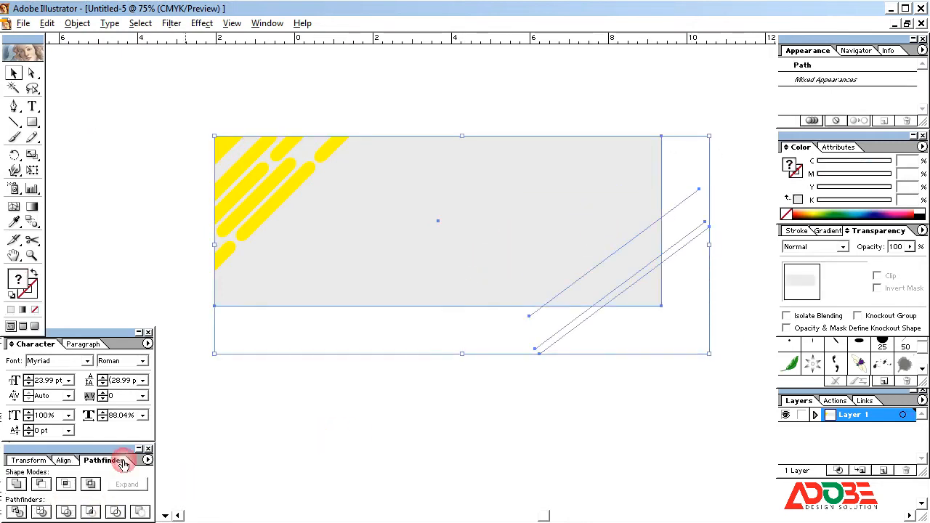
left_click(17, 511)
right_click(534, 280)
left_click(532, 377)
Delete the large divided grey piece that covers the yellow bars.
key("Delete")
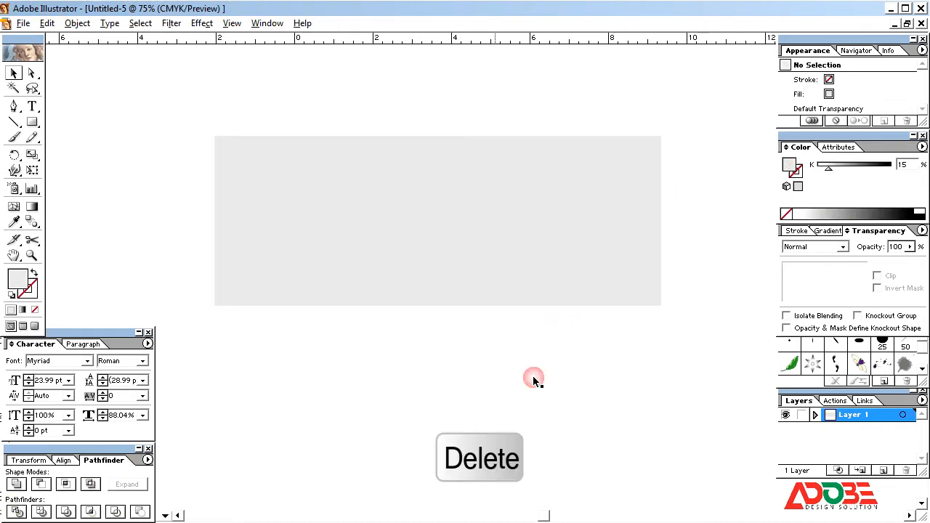
left_click(490, 279)
key("Delete")
Fill the wide diagonal band in the lower-right corner black and the corner triangle orange with 50% magenta and 100% yellow.
left_click(613, 258)
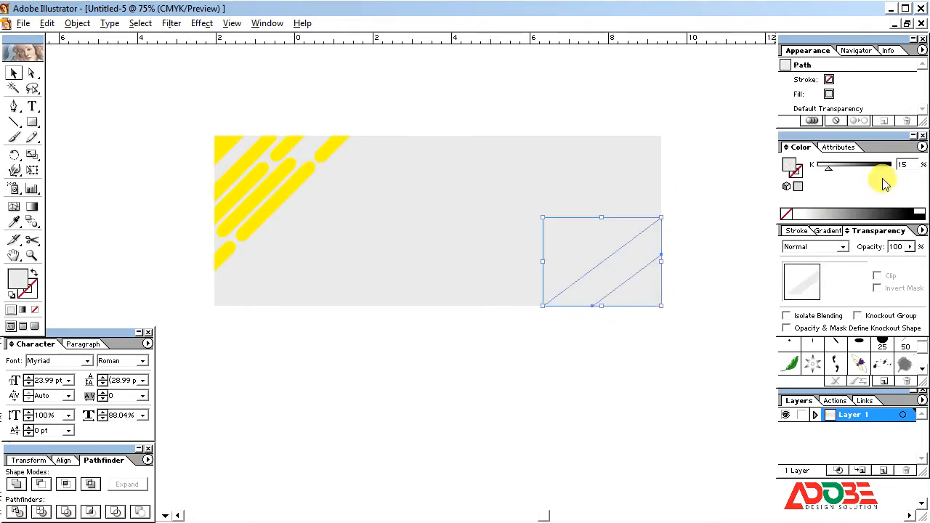
left_click_drag(828, 168, 923, 164)
left_click(636, 304)
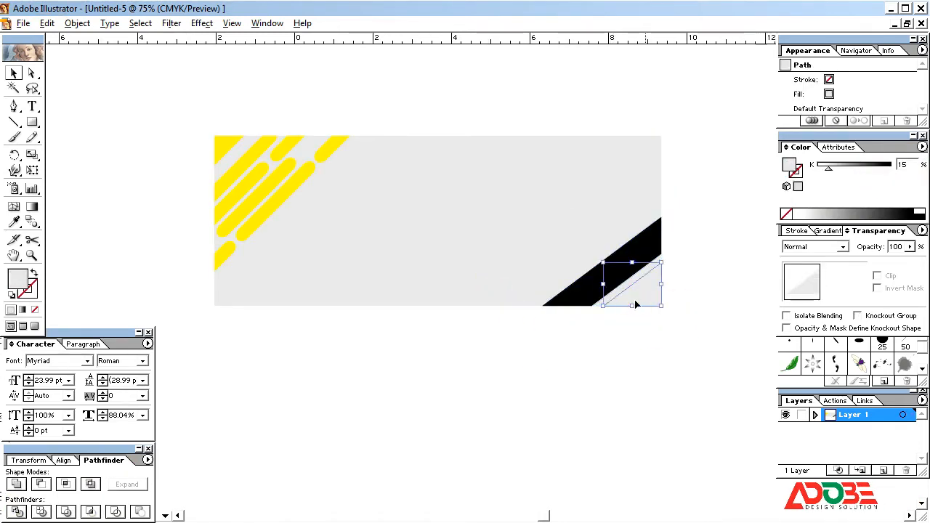
left_click(922, 147)
left_click(884, 210)
left_click(808, 213)
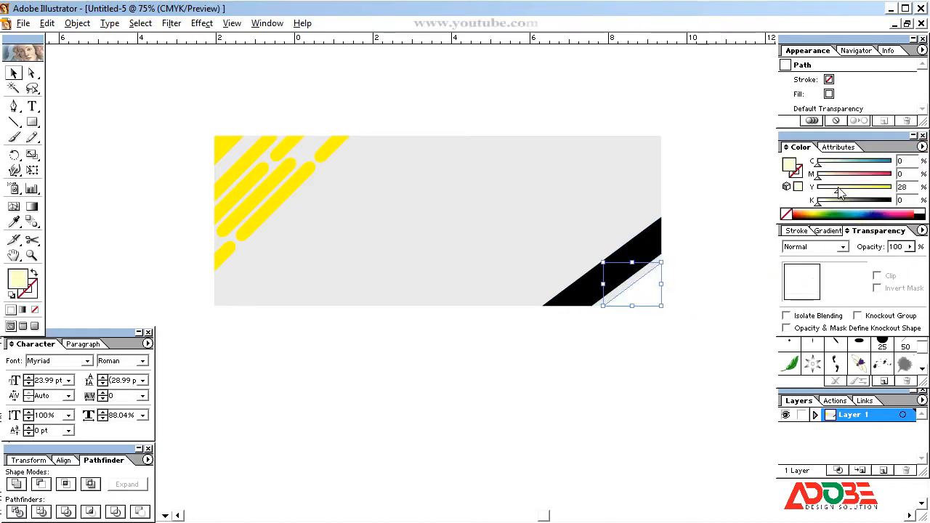
left_click(905, 175)
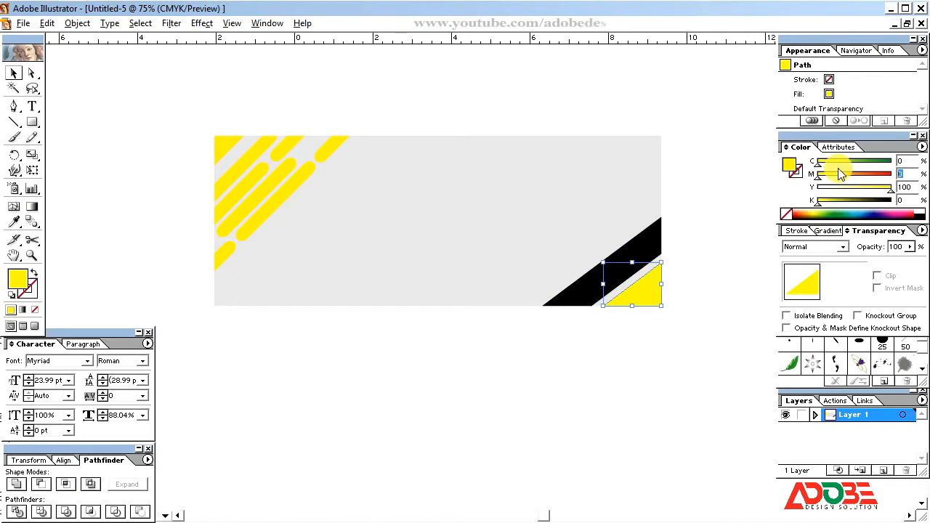
type("50")
key("Return")
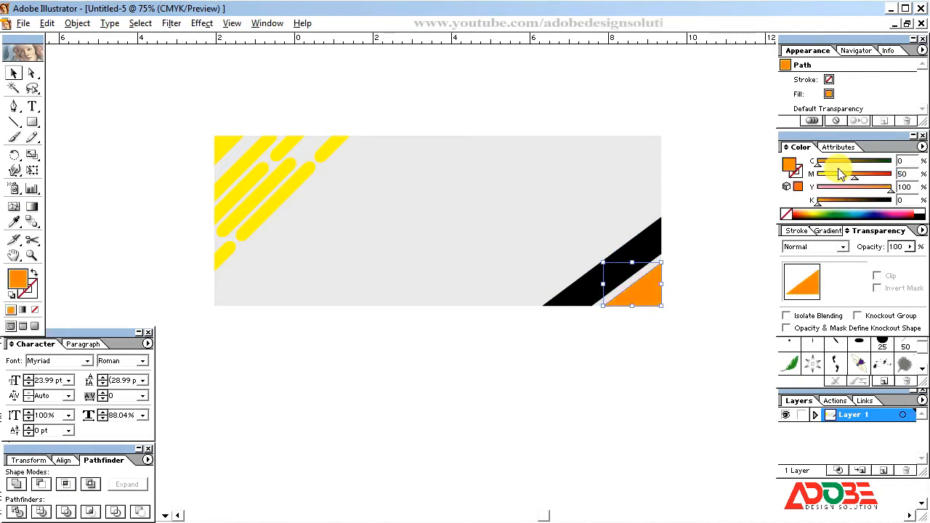
Set the banner background's fill to 0% black, making it white.
left_click(677, 336)
left_click(589, 237)
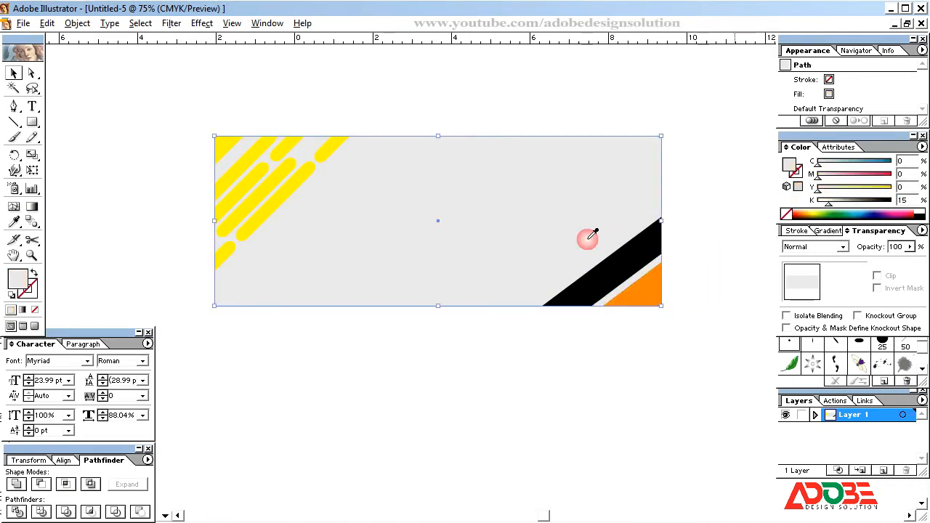
left_click_drag(853, 194, 817, 197)
left_click(727, 184)
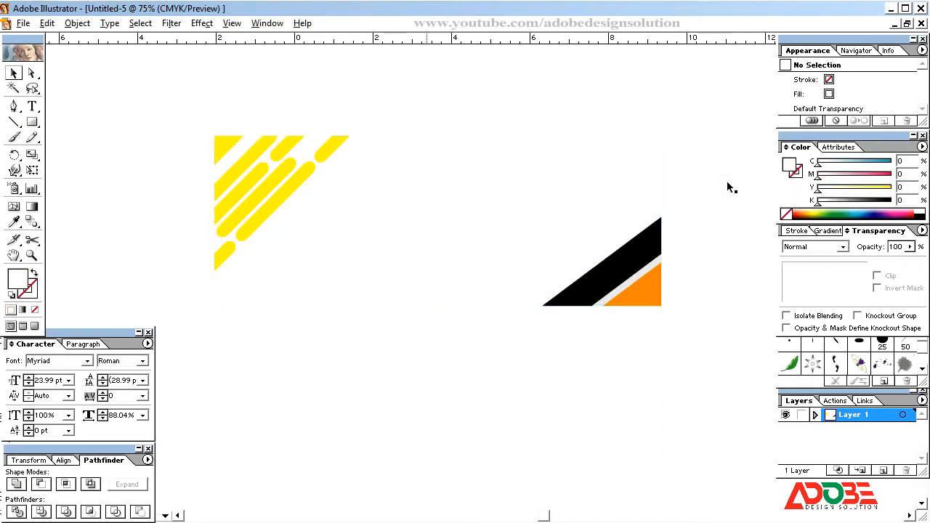
Draw a narrow vertical rounded rectangle above the black diagonal band, near the banner's upper-right corner.
left_click(358, 252)
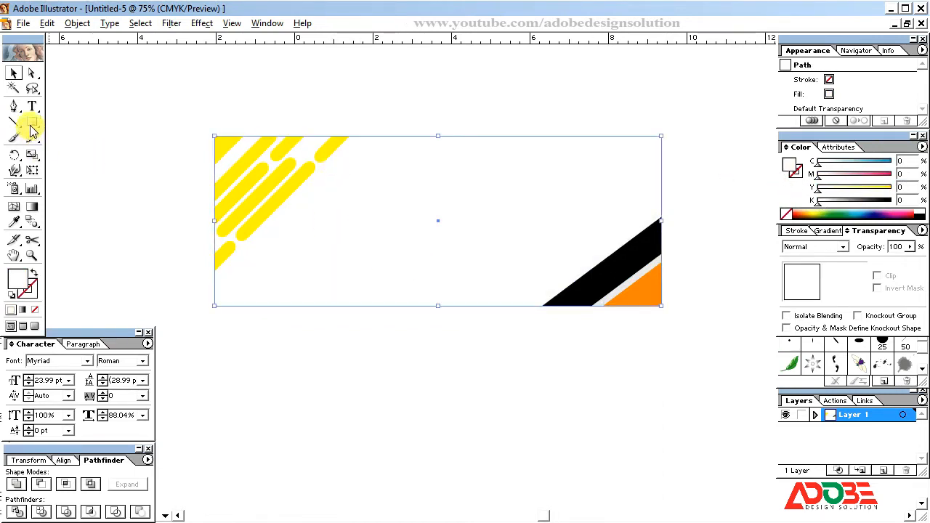
left_click_drag(36, 125, 69, 130)
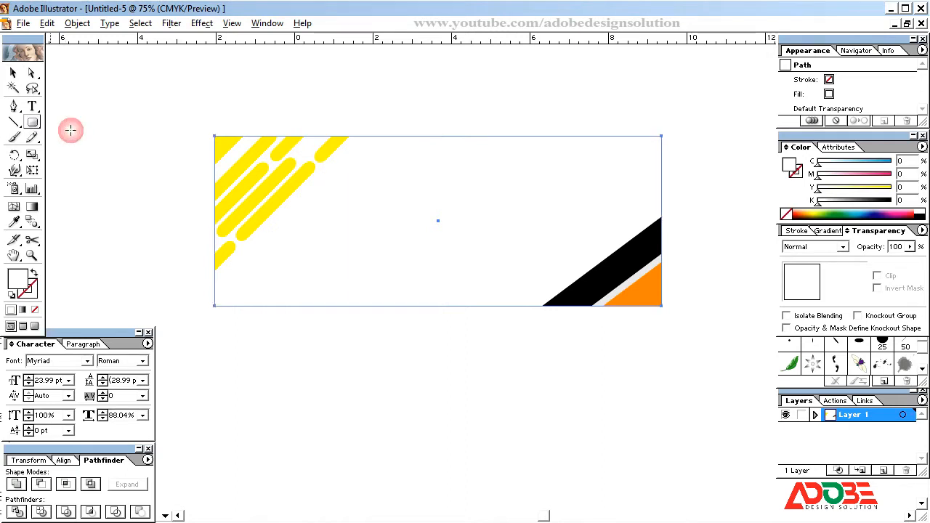
left_click_drag(593, 118, 609, 151)
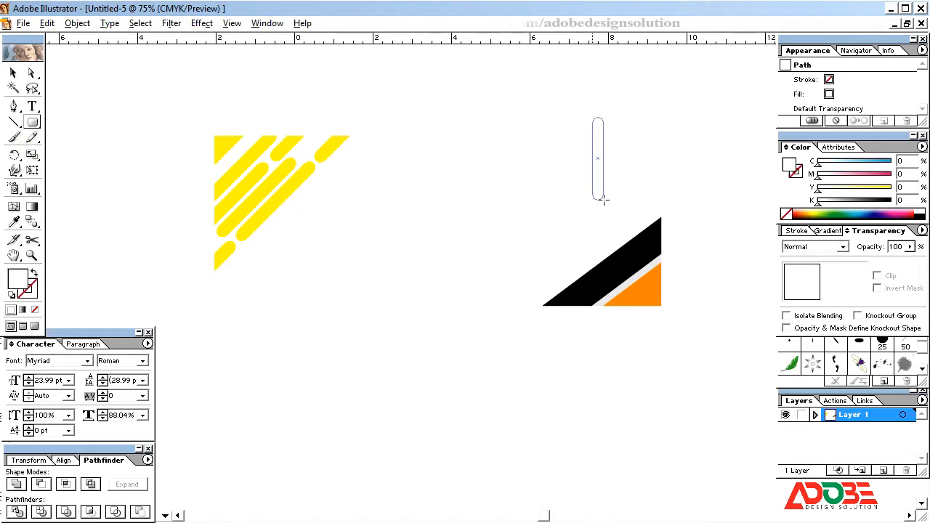
left_click_drag(600, 202, 600, 202)
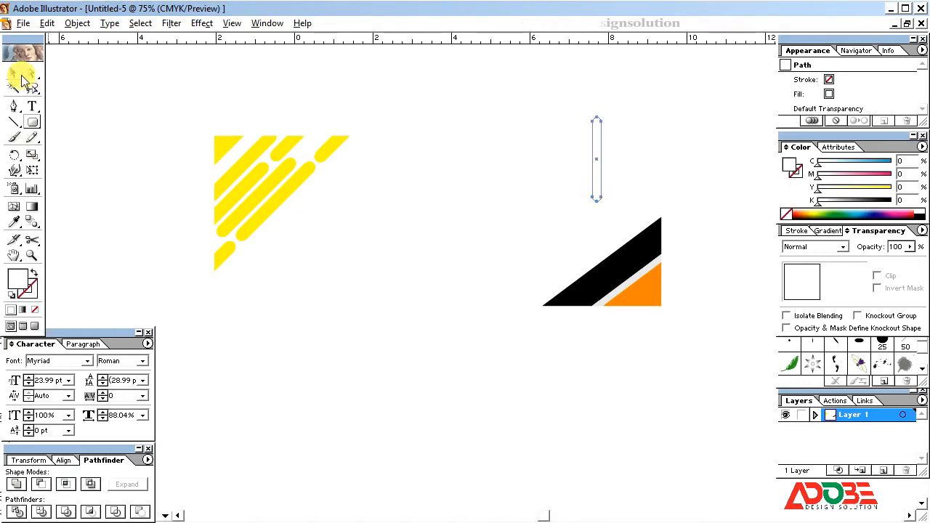
Duplicate the narrow rounded bar and rotate the pair to a 45-degree diagonal across the banner's upper-right corner.
left_click(13, 73)
left_click(528, 175)
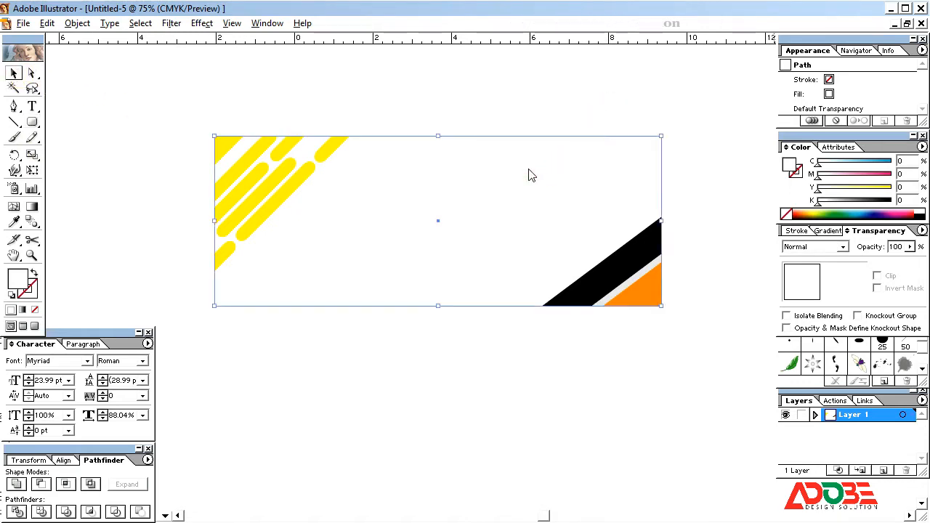
left_click(596, 158)
left_click_drag(609, 168, 714, 106)
Nudge both diagonal rounded bars slightly to the left over the banner's upper-right corner.
left_click(701, 121, "shift")
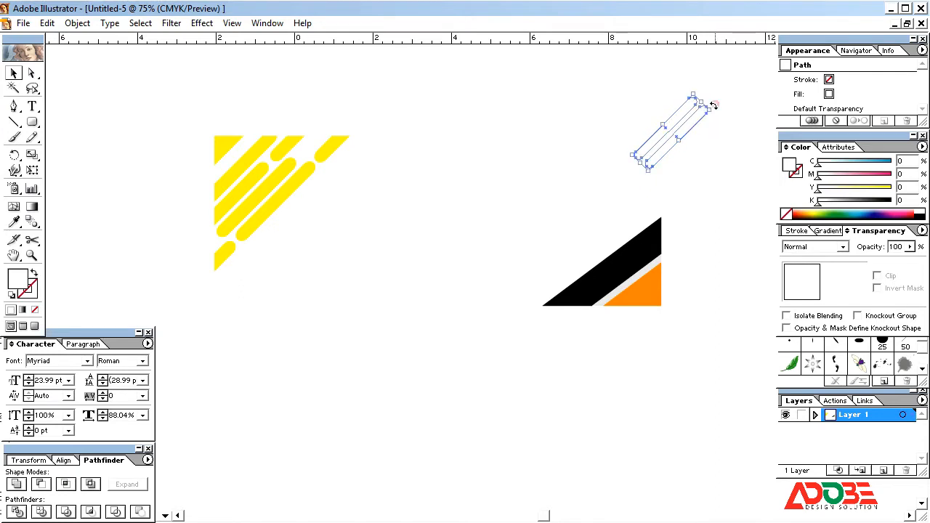
key("Left")
key("Left")
key("Left")
key("Left")
key("Left")
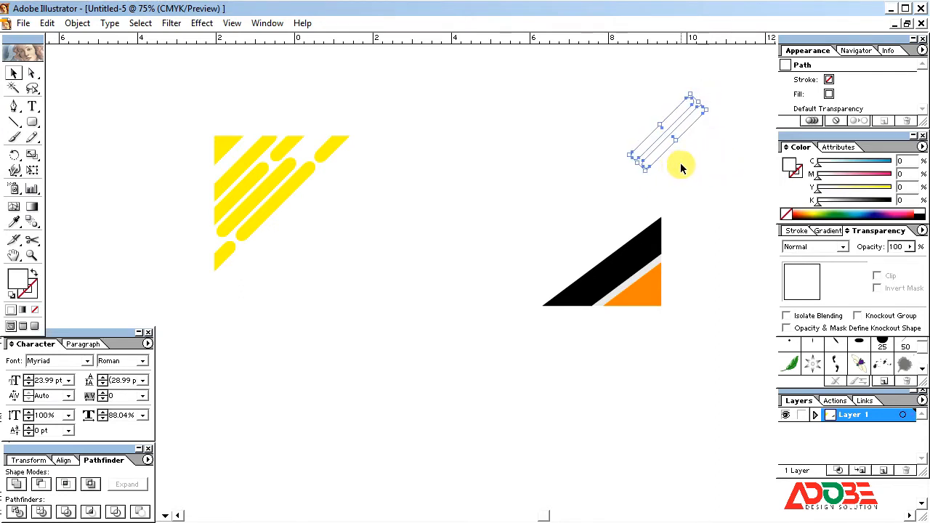
left_click(682, 168)
Set the banner background's fill to 6% black and paste a copy of it directly in front.
left_click(633, 178)
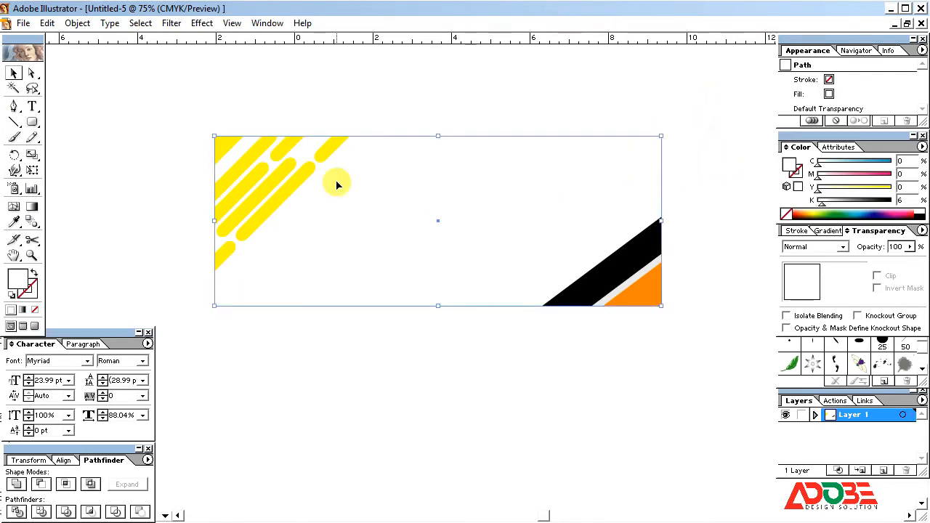
left_click(46, 23)
left_click(64, 87)
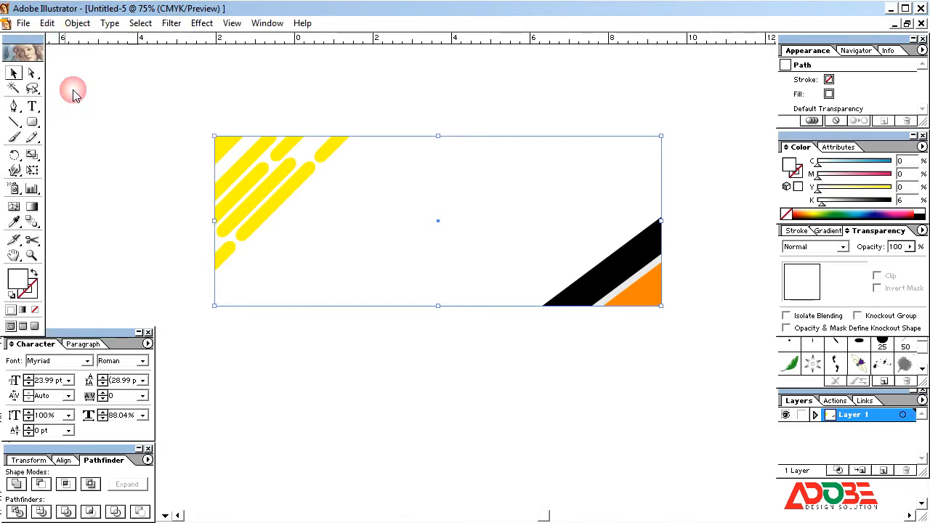
left_click(47, 22)
left_click(80, 118)
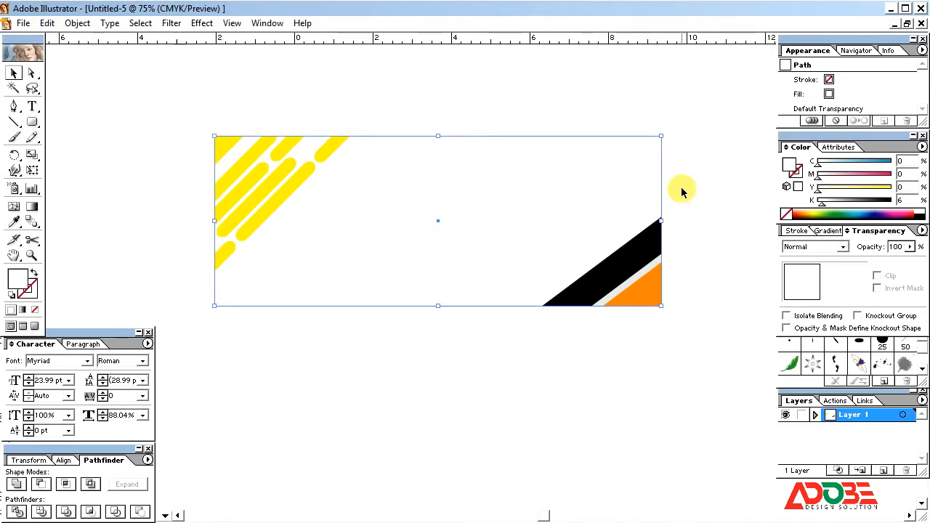
Divide the front background copy with the two diagonal rounded bars using Pathfinder Divide and ungroup the pieces.
left_click_drag(685, 156, 670, 92)
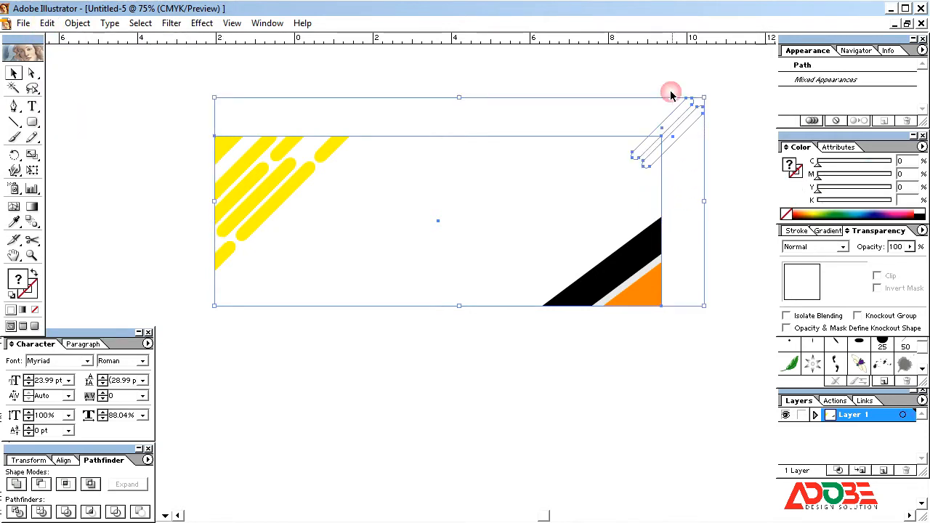
left_click(17, 512)
right_click(507, 236)
left_click(530, 272)
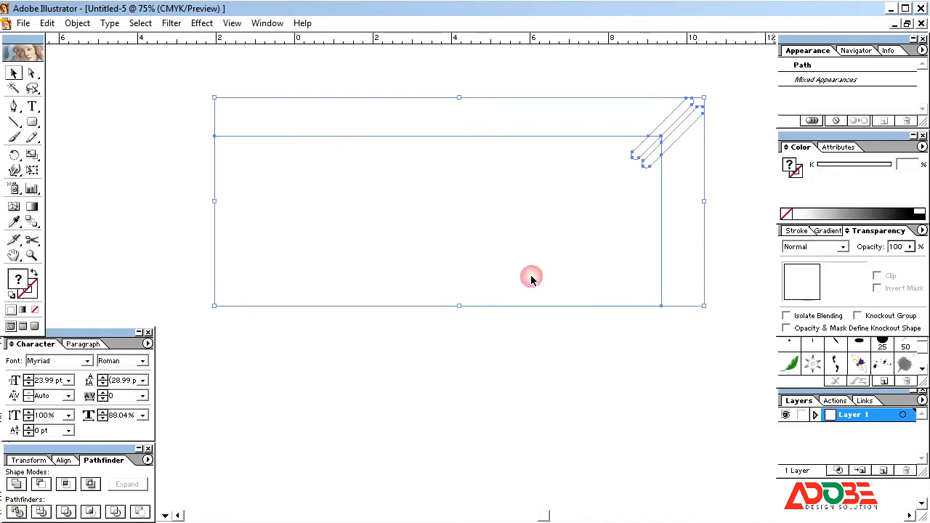
Delete the bar pieces outside the banner and the large divided background piece covering the artwork.
left_click(710, 152)
left_click(679, 137)
key("Delete")
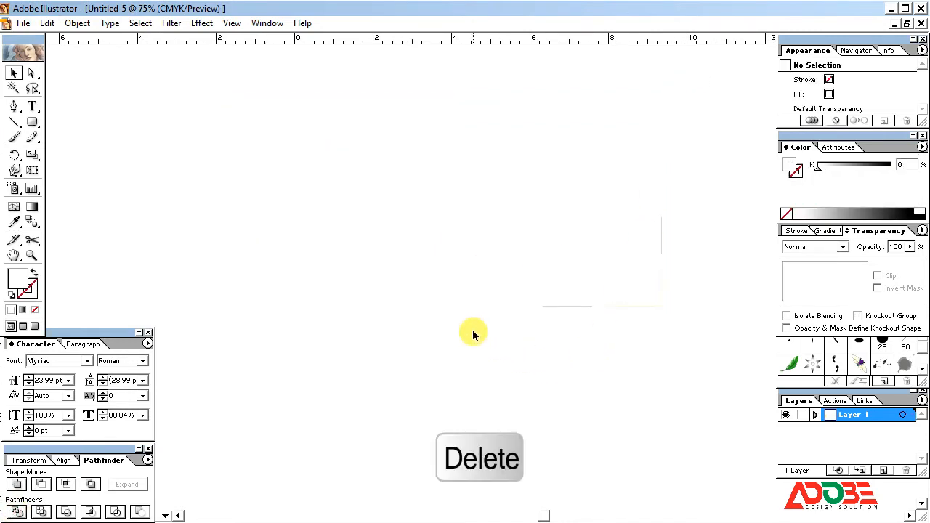
left_click(416, 227)
key("Delete")
Fill the upper of the two small corner bars with CMYK yellow of 10% magenta and 100% yellow.
left_click(651, 146)
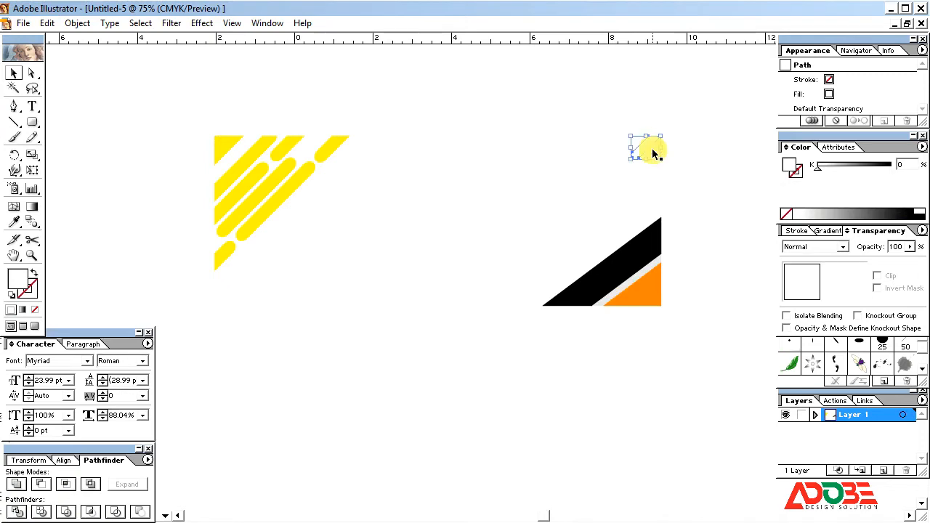
left_click(921, 146)
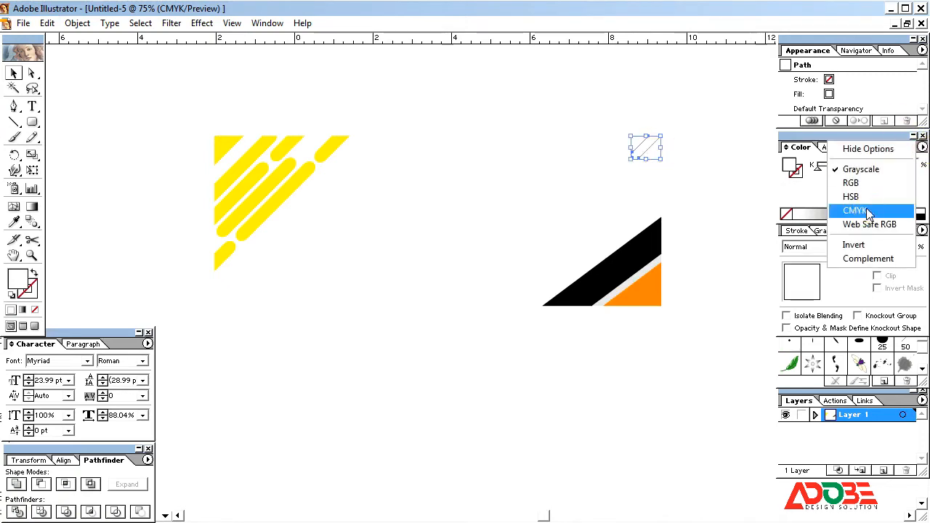
left_click(869, 209)
left_click_drag(818, 191, 920, 192)
left_click(911, 175)
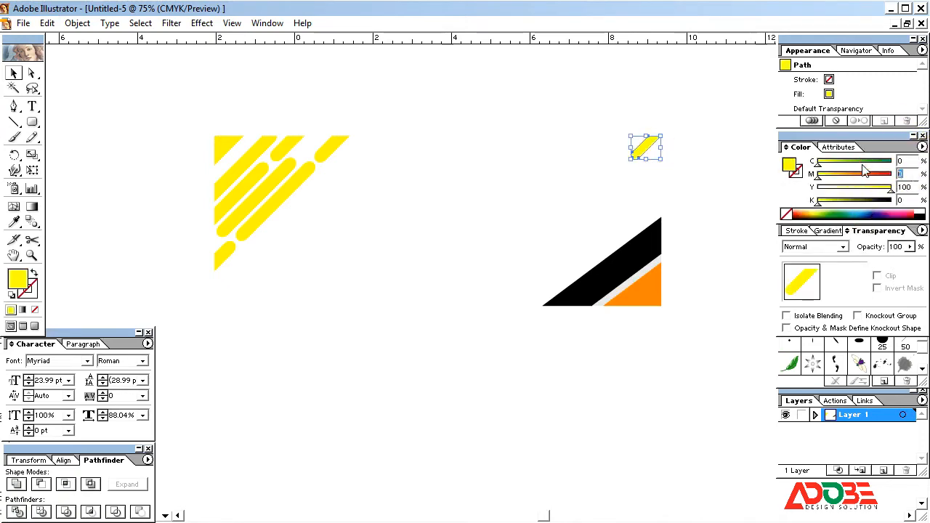
key("Return")
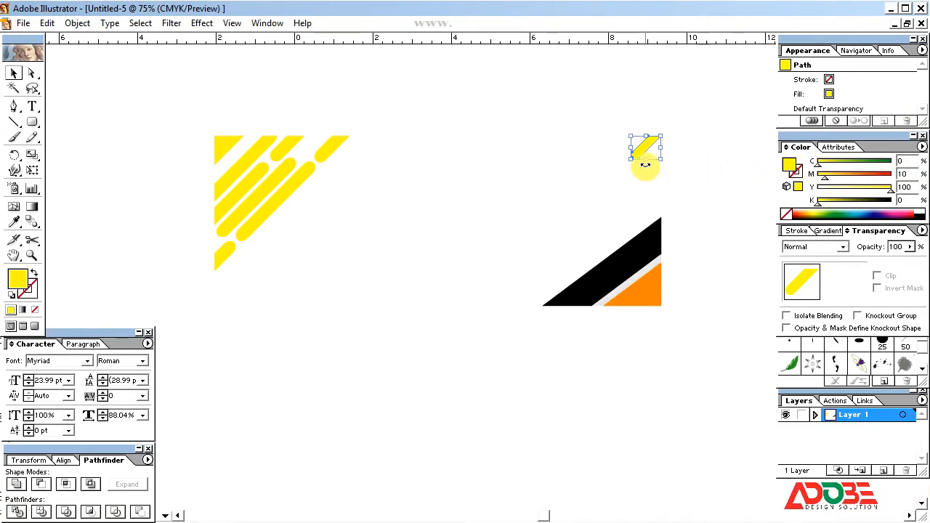
left_click(708, 182)
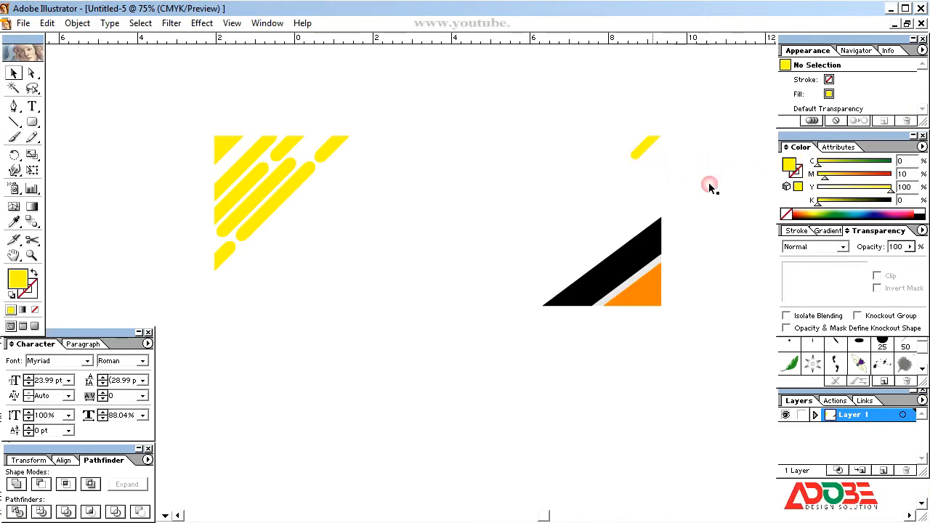
Fill the lower small corner bar with CMYK orange of 70% magenta and 100% yellow.
left_click(654, 162)
left_click(921, 147)
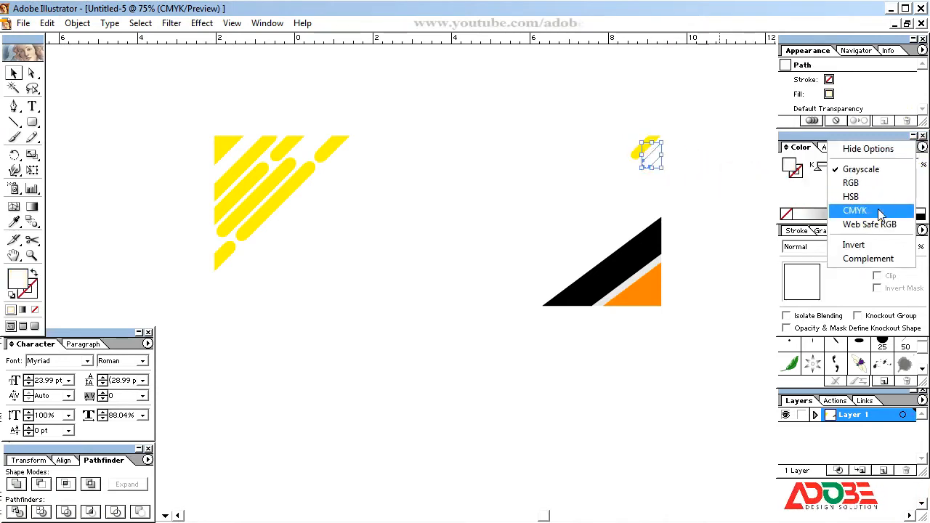
left_click(855, 210)
left_click_drag(818, 190, 891, 191)
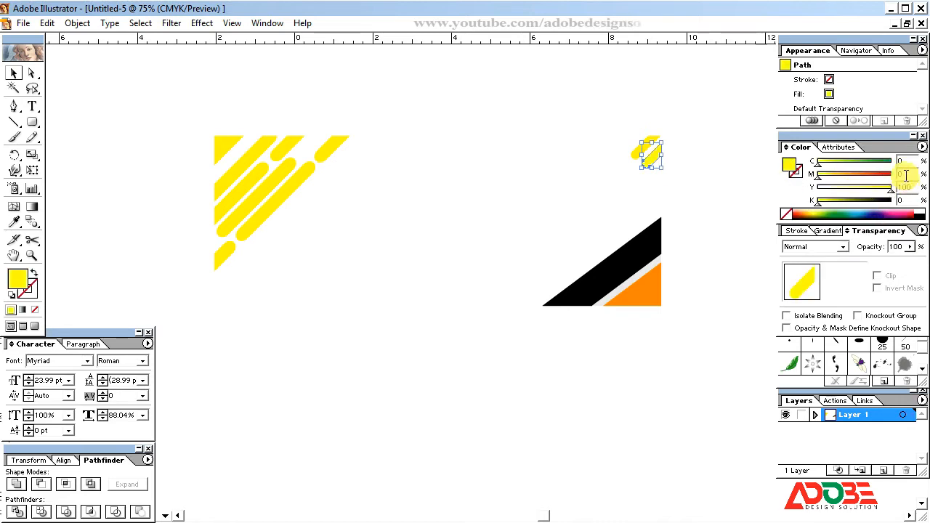
left_click_drag(877, 173, 870, 178)
left_click(736, 160)
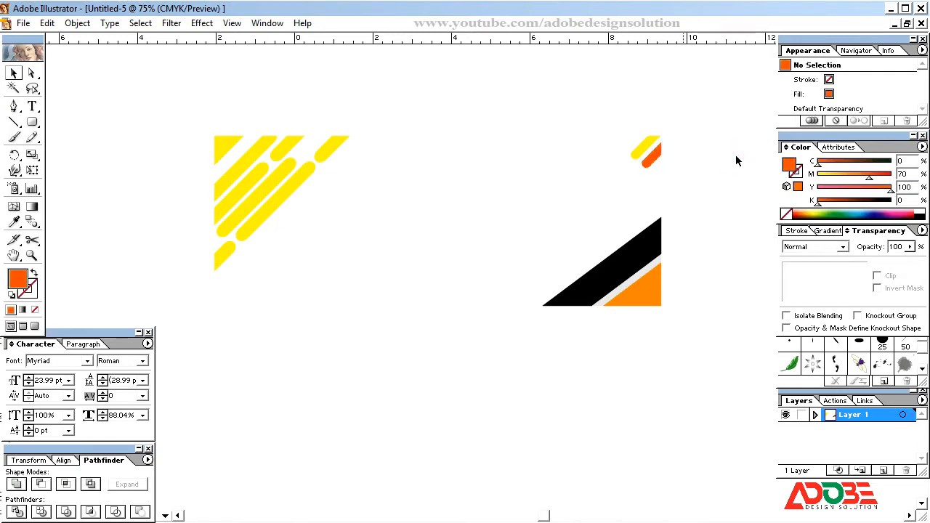
left_click(395, 281)
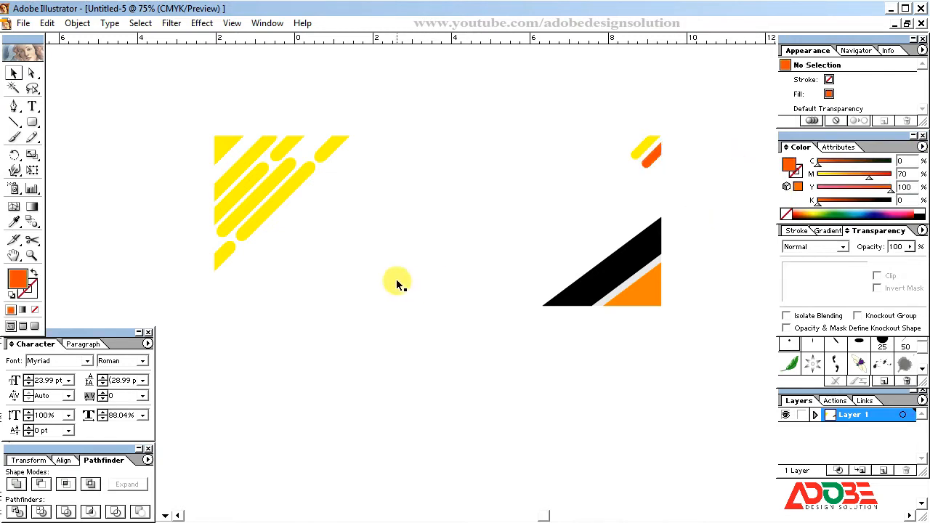
Draw a hexagon in the middle of the banner, between the yellow bars and the black band.
left_click(439, 372)
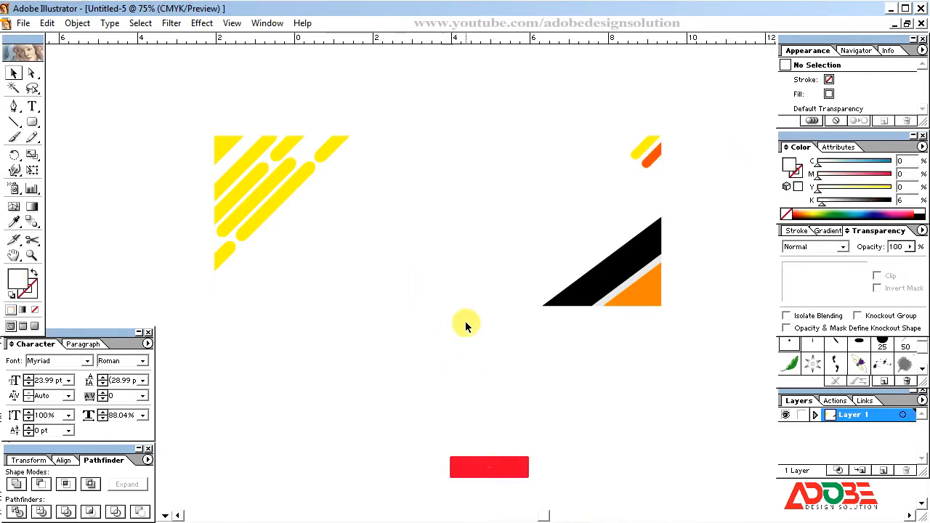
left_click_drag(32, 122, 102, 127)
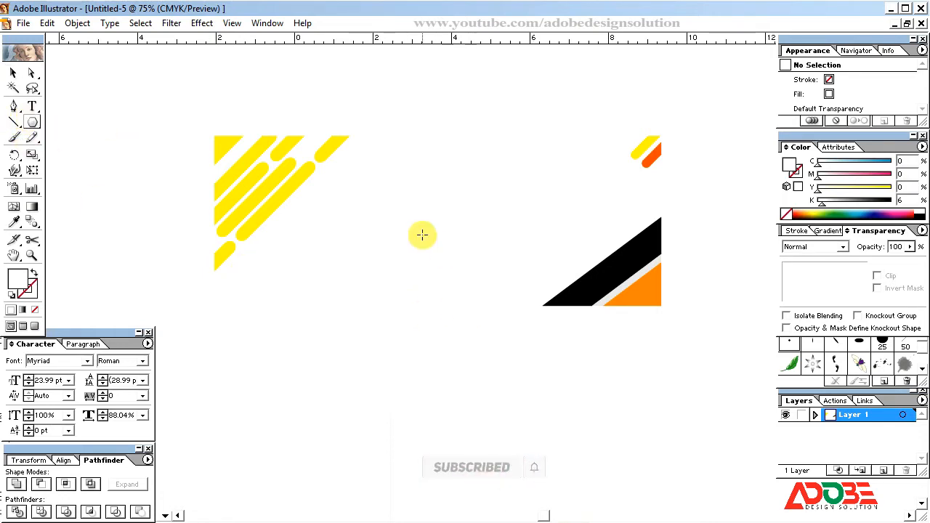
left_click_drag(432, 219, 468, 279)
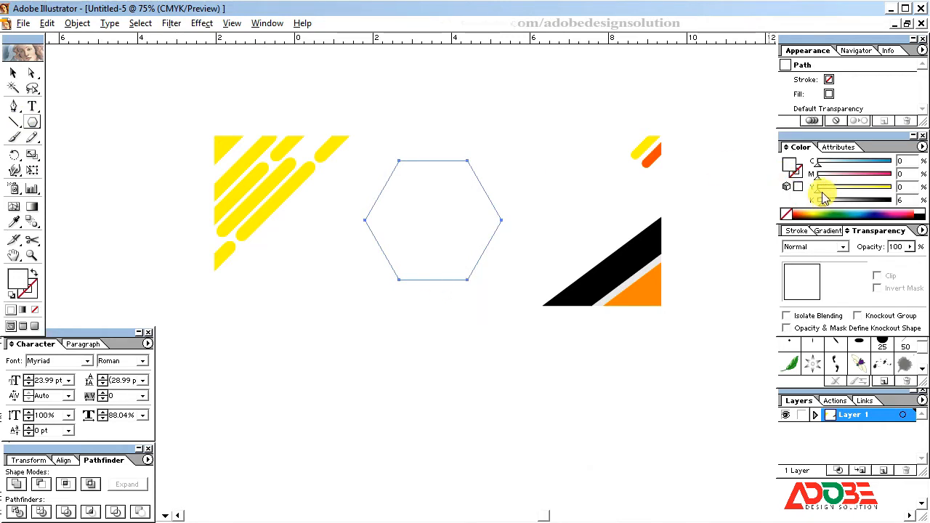
Fill the hexagon with orange by setting magenta to 50% and yellow to 100%.
left_click_drag(826, 192, 899, 195)
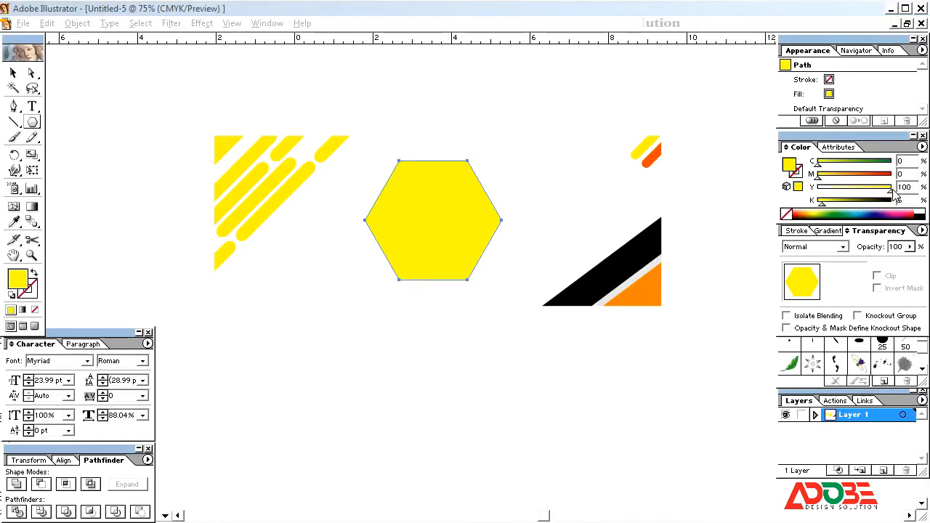
left_click_drag(818, 177, 859, 181)
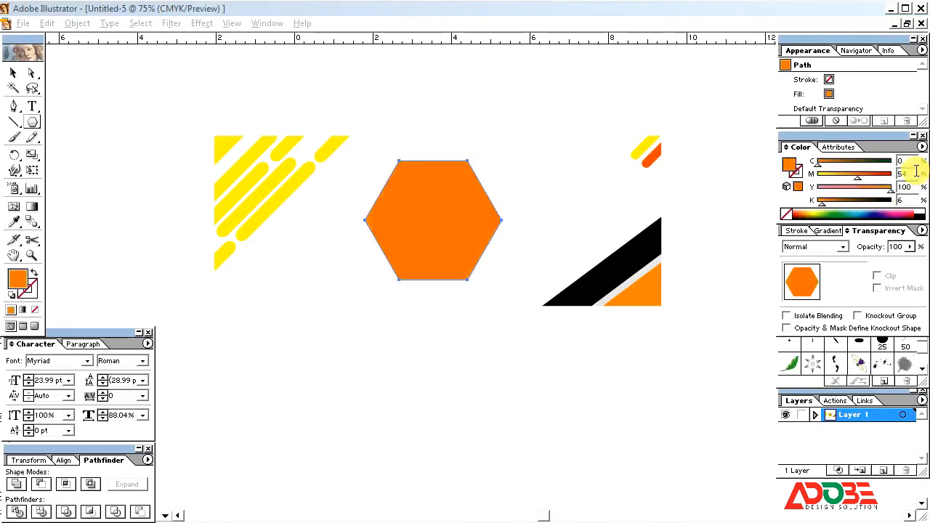
key("Return")
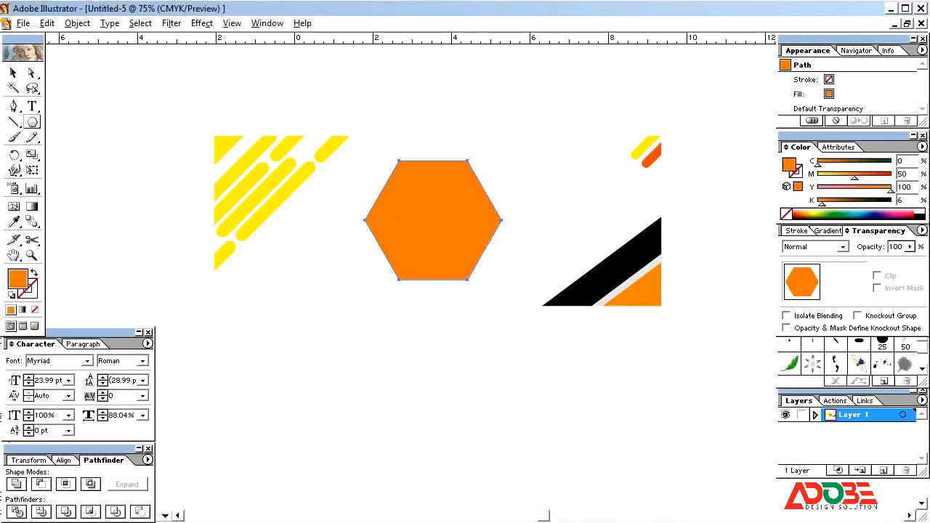
left_click(14, 72)
left_click(80, 128)
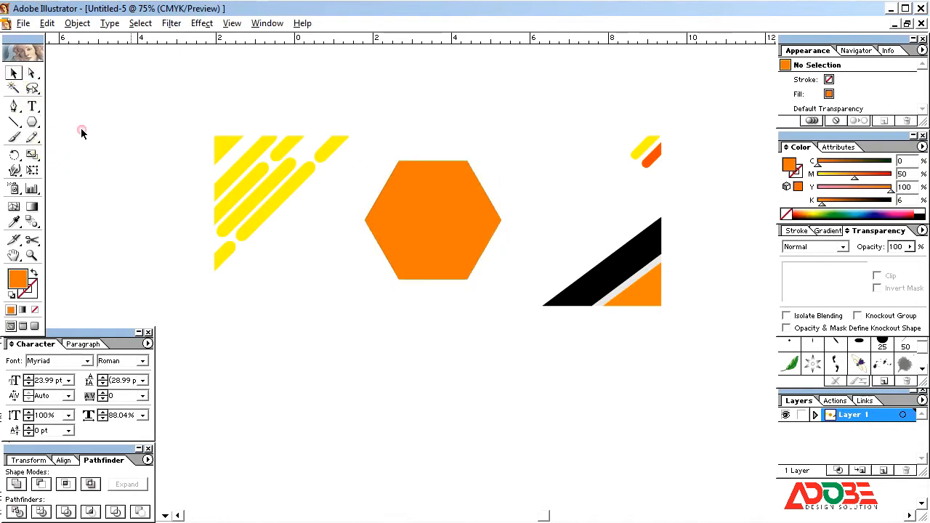
Apply the Round Corners effect to the orange hexagon with a 0.2 in radius.
left_click(378, 245)
left_click(202, 24)
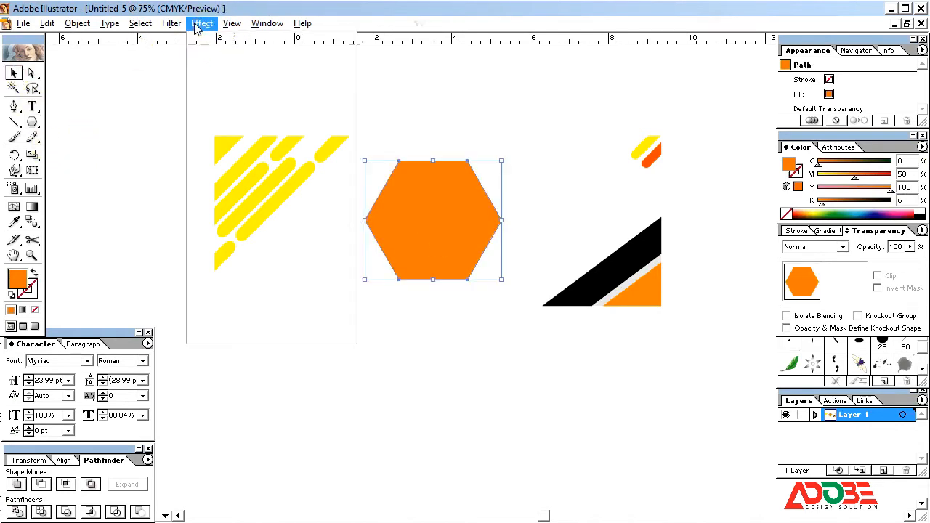
mouse_move(237, 166)
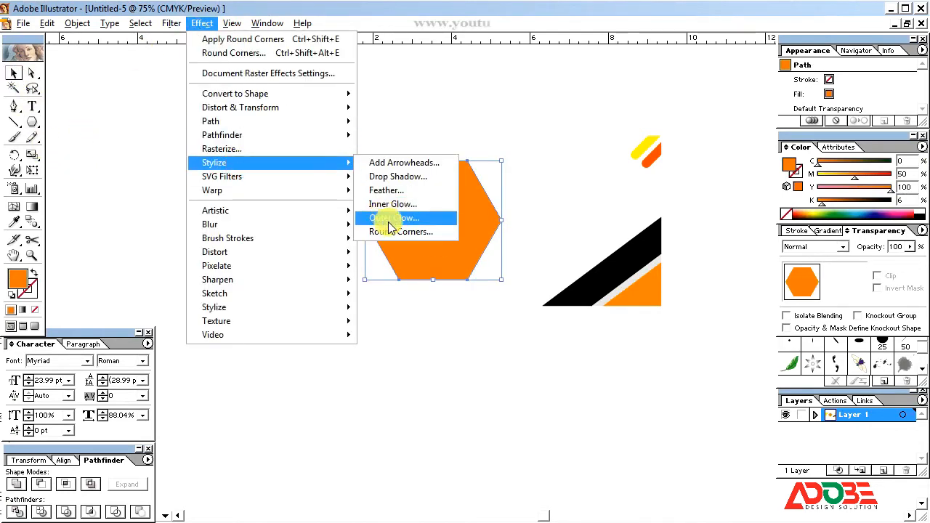
left_click(393, 232)
left_click(407, 281)
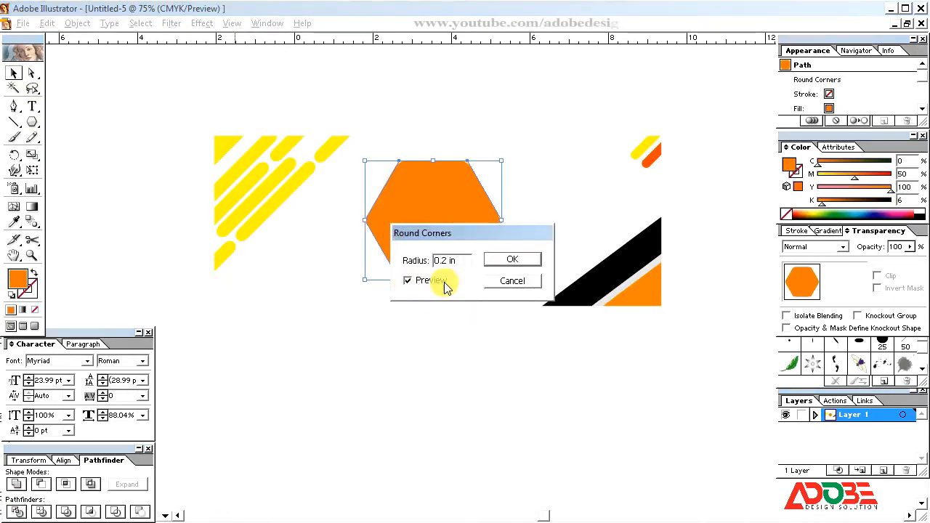
left_click(513, 259)
left_click(483, 97)
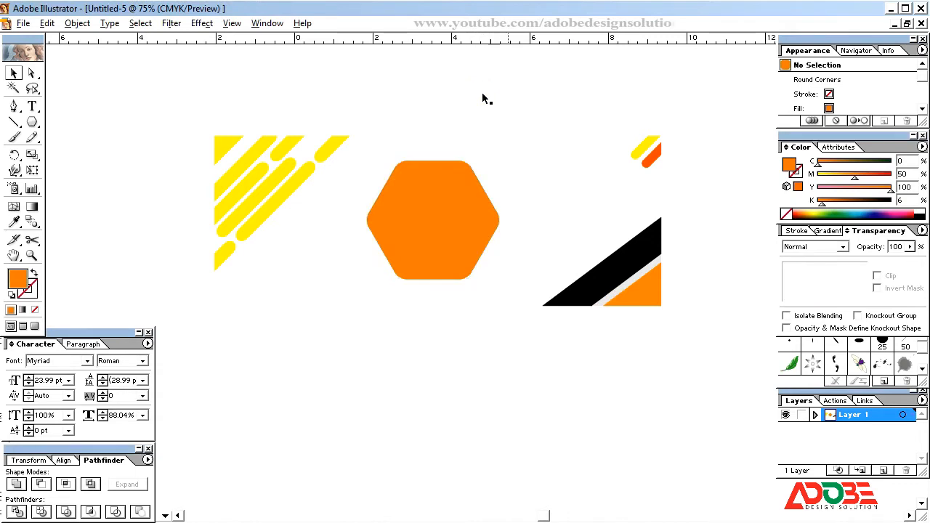
Copy the rounded hexagon, paste it in front and shrink the copy slightly about its centre.
left_click(462, 260)
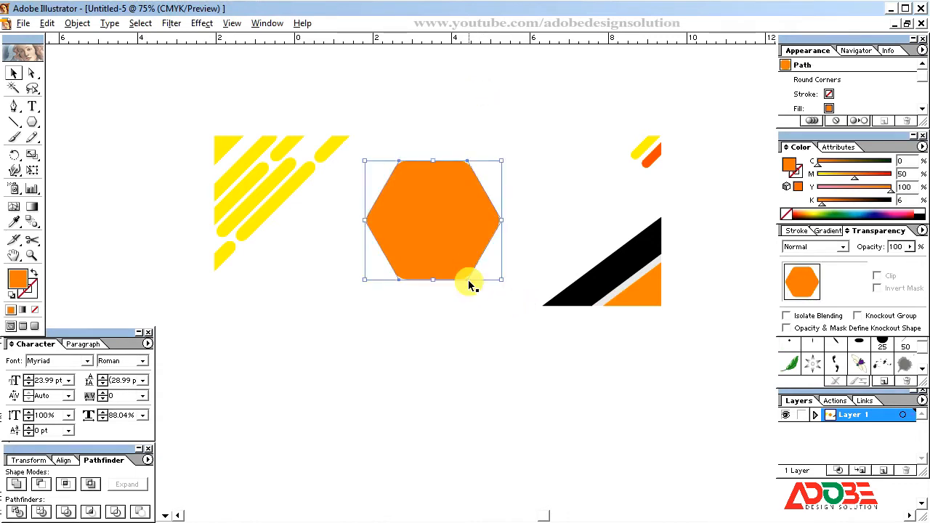
left_click(47, 23)
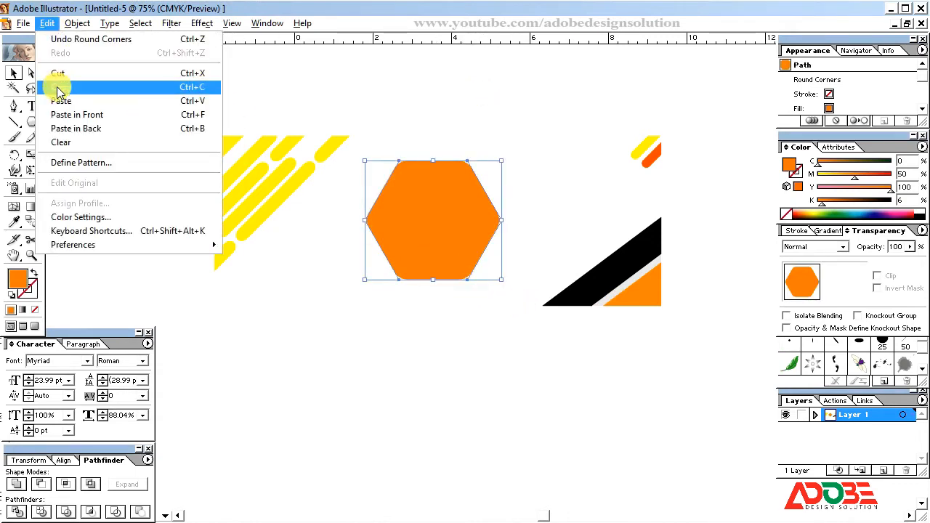
left_click(58, 85)
left_click(48, 24)
left_click(82, 117)
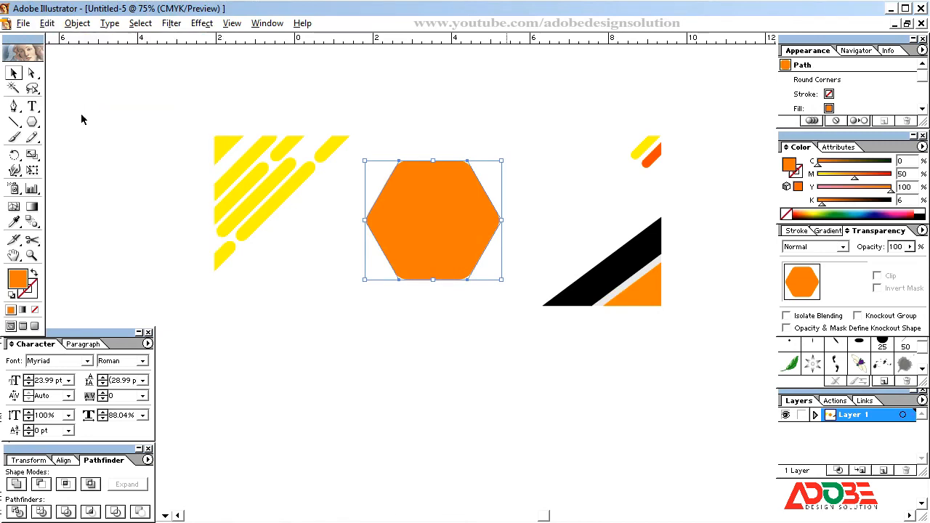
left_click_drag(501, 280, 499, 282)
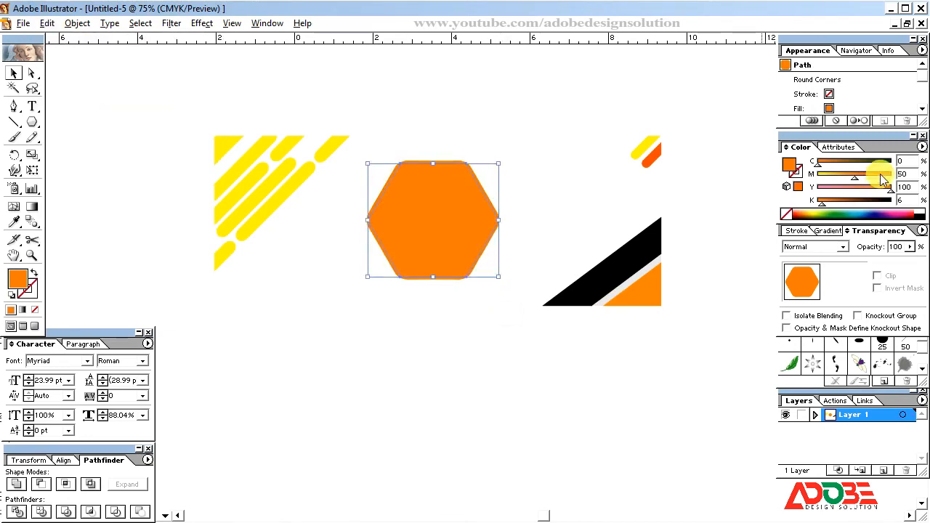
Fill the inner hexagon with near-white by setting magenta and yellow to 0%.
left_click_drag(855, 176, 768, 181)
left_click_drag(824, 189, 771, 187)
left_click(737, 188)
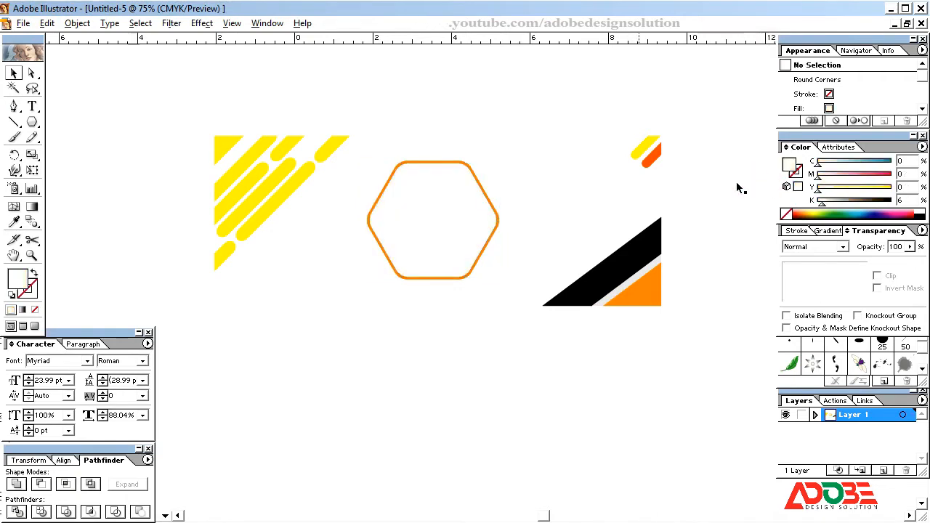
left_click(498, 218)
left_click(468, 234, "shift")
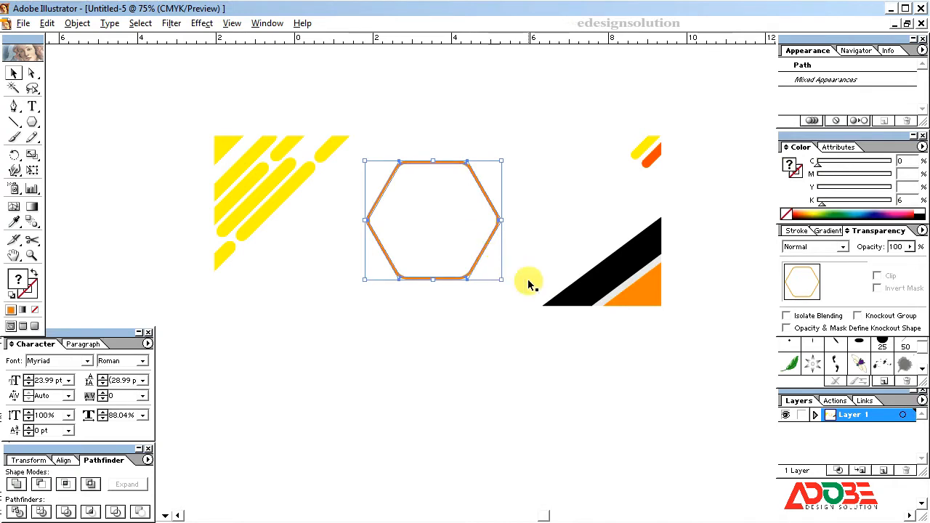
left_click(711, 247)
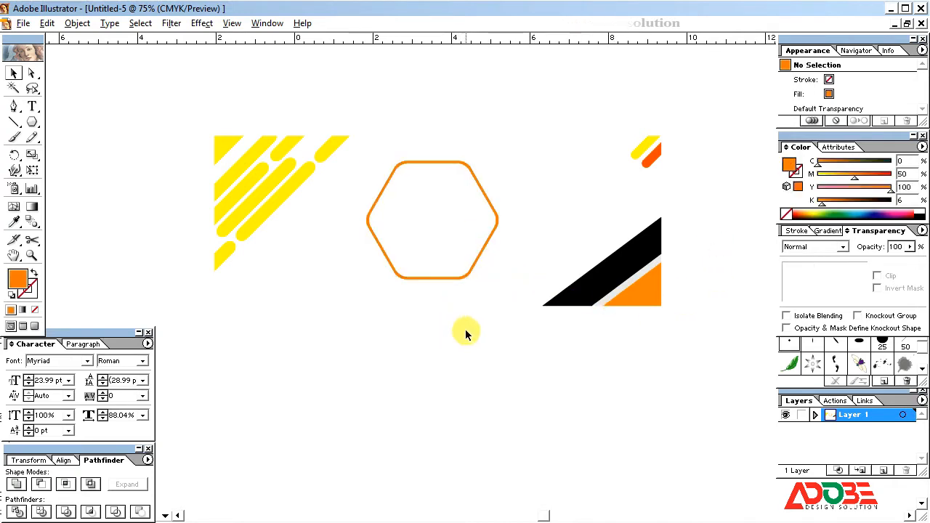
left_click(462, 269)
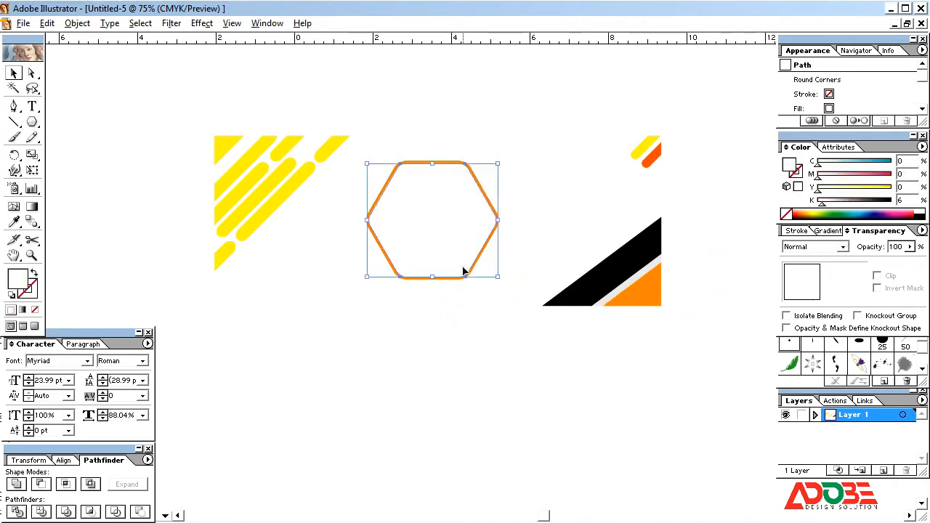
left_click(697, 183)
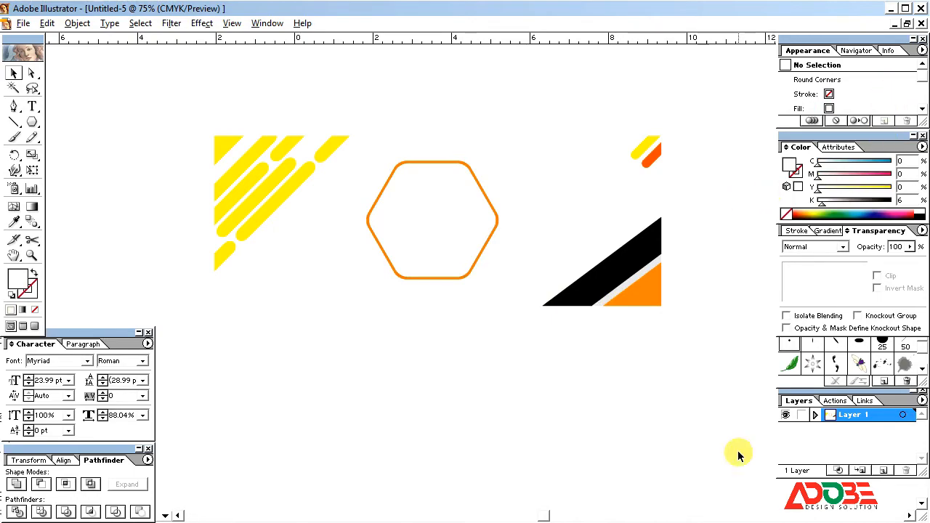
Switch to the desktop and open the Girls folder in out file 2nd > baby to get a portrait photo.
left_click(898, 9)
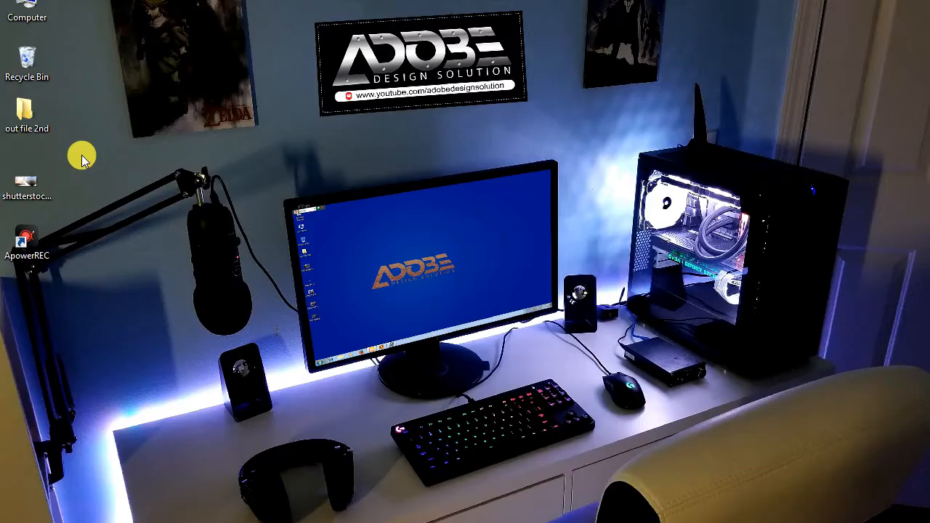
double_click(22, 120)
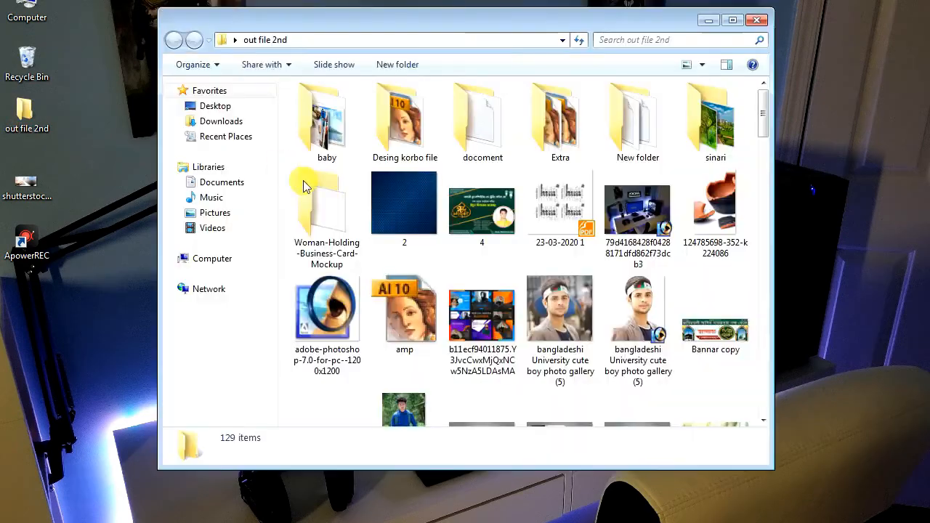
double_click(322, 127)
double_click(322, 123)
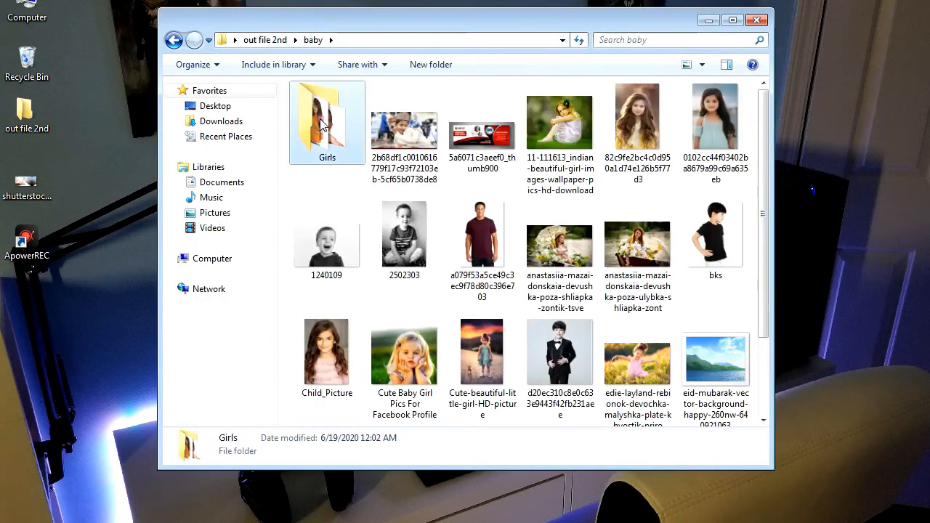
left_click(722, 121)
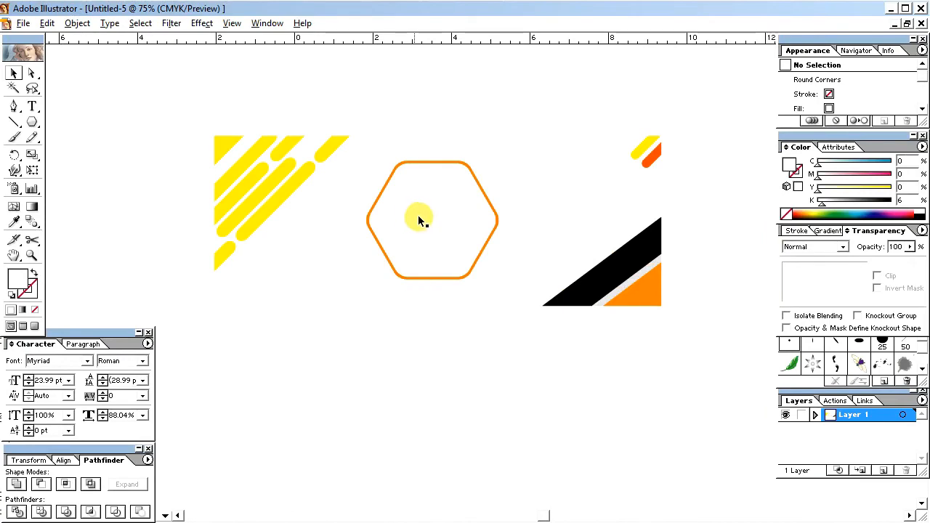
Place the portrait photo over the hexagon, scaled down to fit, and bring the near-white inner hexagon to the front.
left_click_drag(518, 333, 405, 216)
left_click_drag(255, 106, 503, 356)
left_click_drag(512, 389, 394, 196)
left_click(440, 276)
key("ctrl+shift+bracketright")
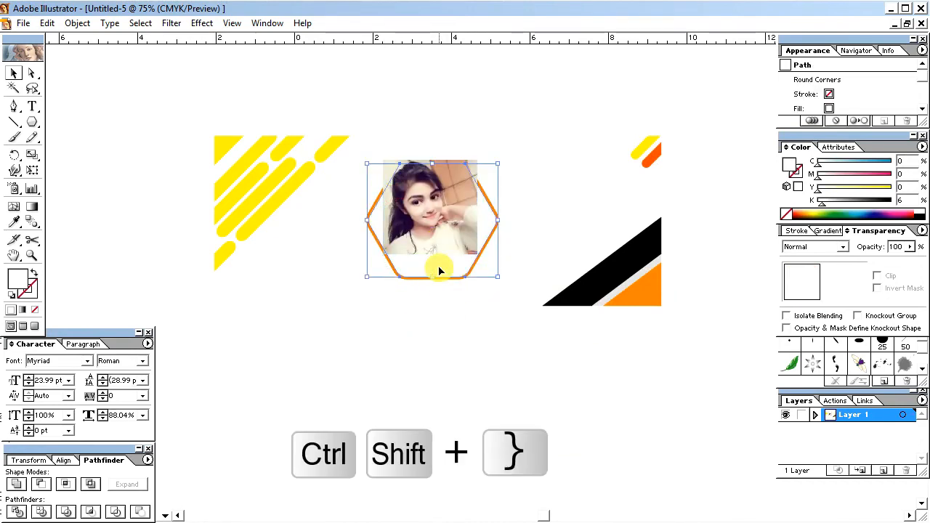
Enlarge, reposition and stretch the portrait photo behind the near-white hexagon until it spans the hexagon's full width and height.
left_click(476, 164)
left_click_drag(477, 253, 484, 266)
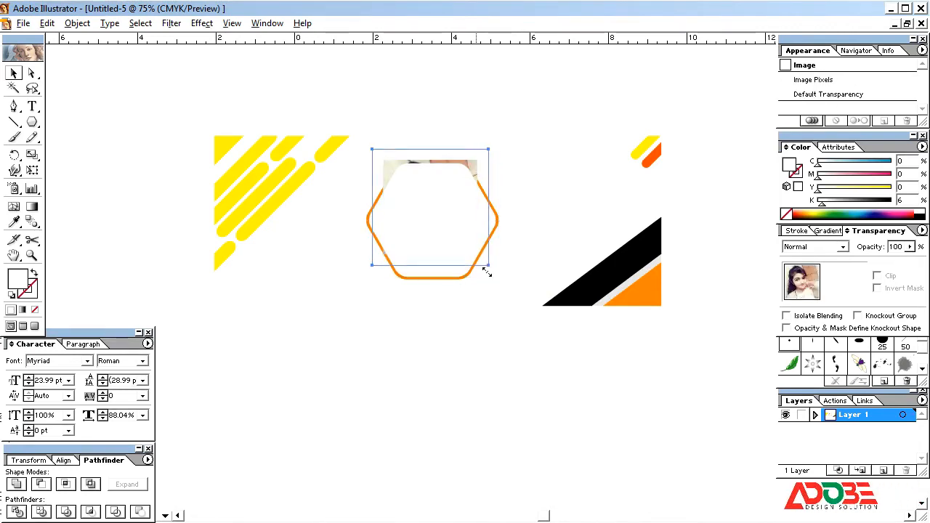
left_click_drag(465, 165, 468, 178)
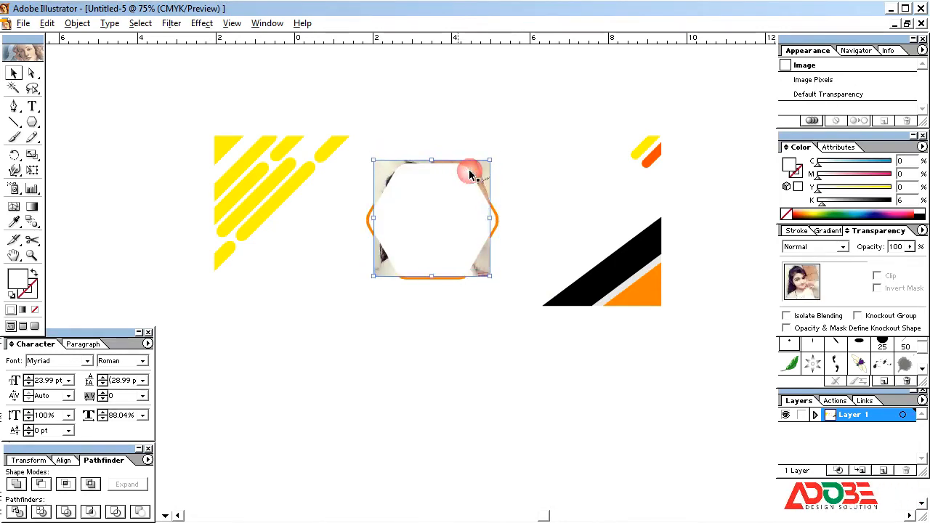
left_click_drag(489, 276, 491, 280)
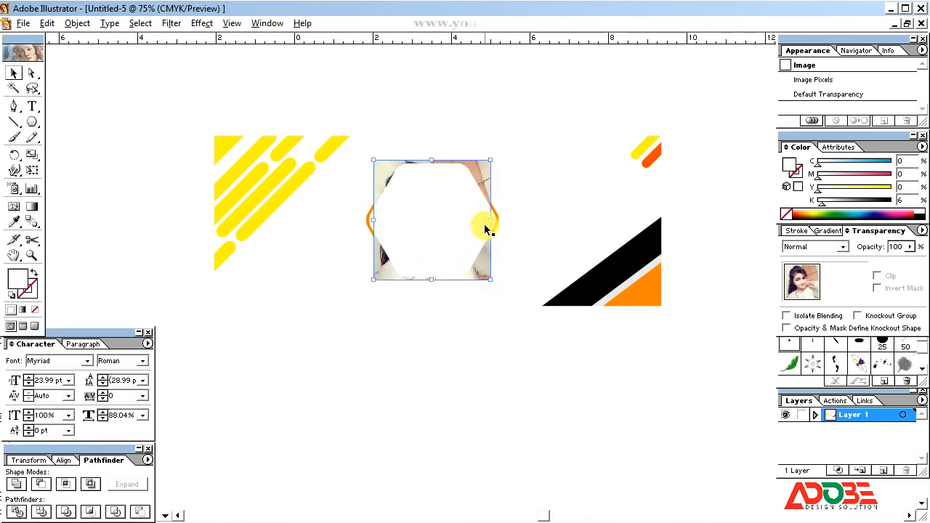
left_click_drag(491, 220, 496, 220)
Make a clipping mask from the inner hexagon and the portrait photo so the picture fills the hexagonal frame.
left_click(454, 226, "shift")
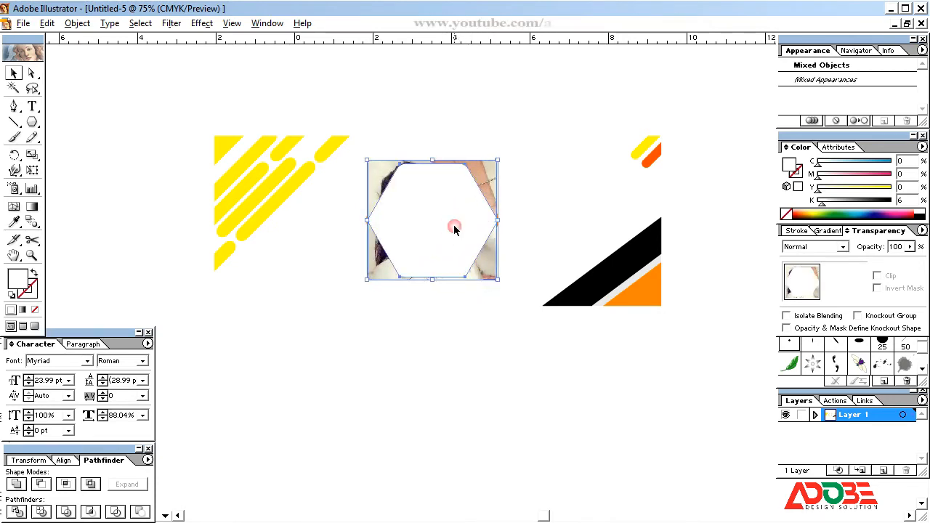
right_click(454, 225)
left_click(476, 282)
left_click(443, 389)
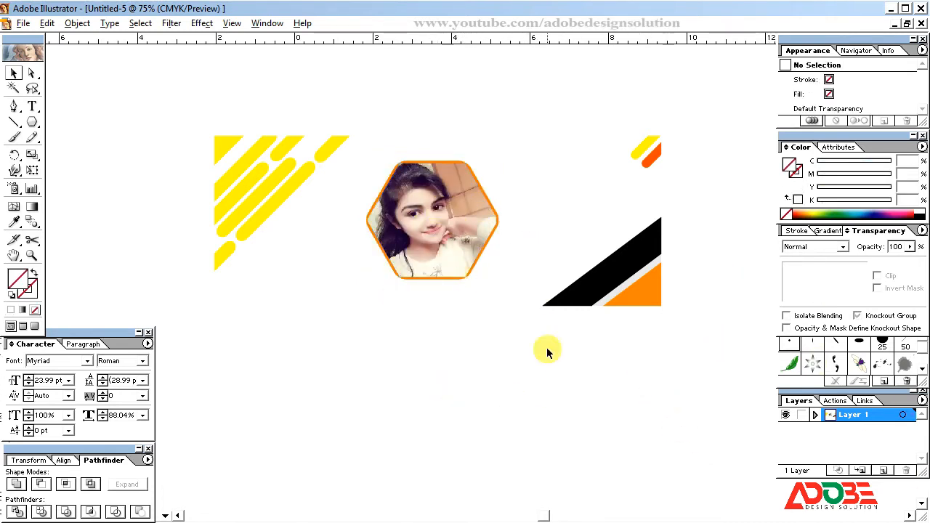
left_click(445, 231)
left_click(458, 345)
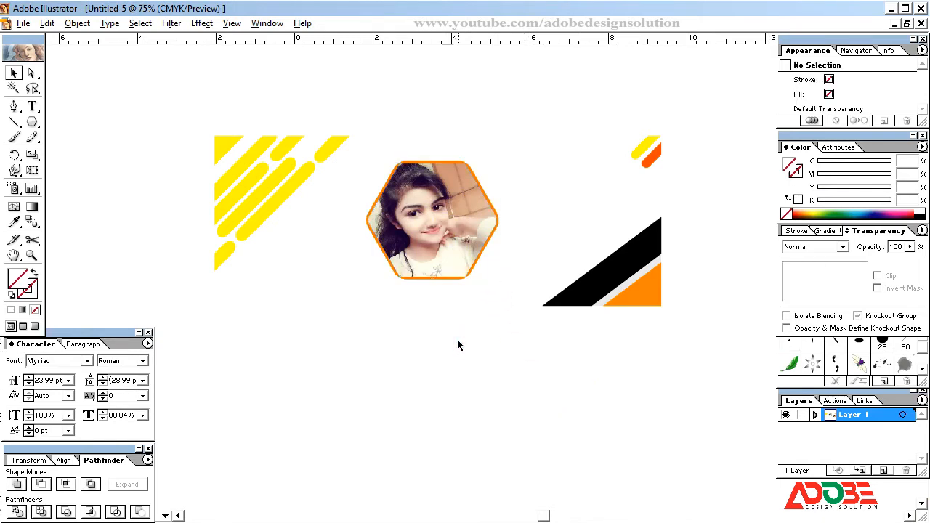
Add a black text line with the person's full name between the hexagonal photo and the corner artwork.
left_click(32, 107)
left_click(538, 194)
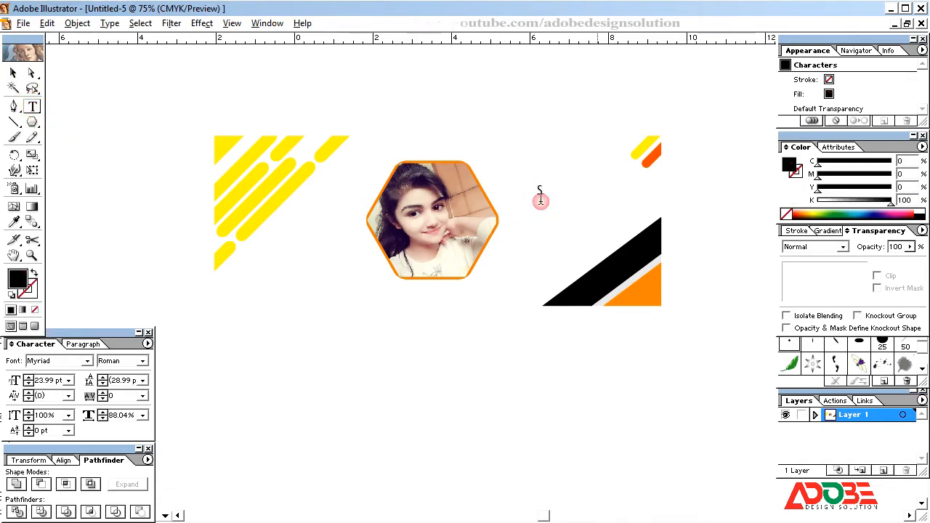
type("SDFSDF")
key("ctrl+a")
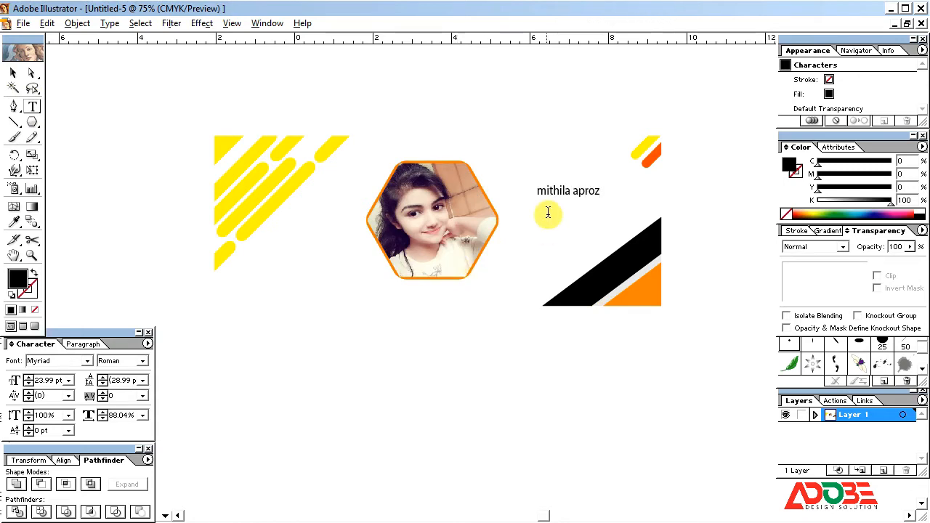
Convert the name text to upper case.
key("ctrl+a")
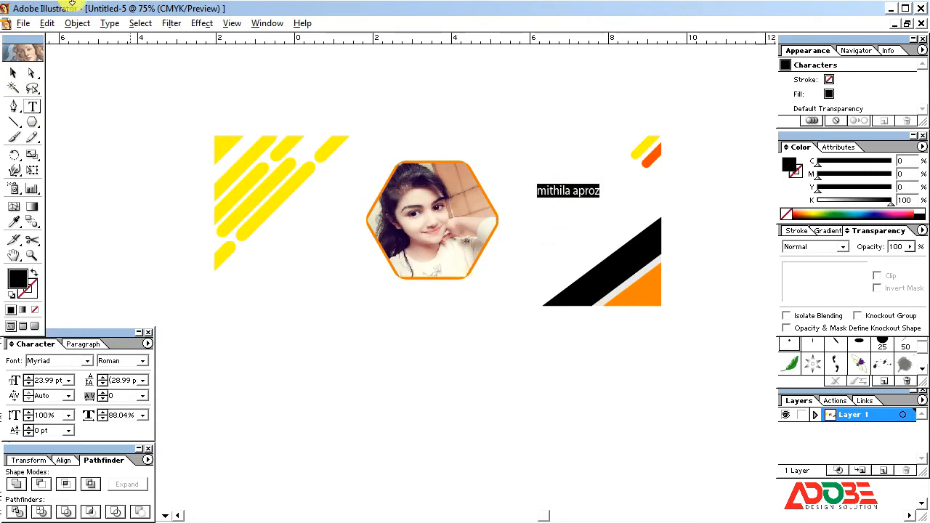
left_click(109, 22)
left_click(148, 193)
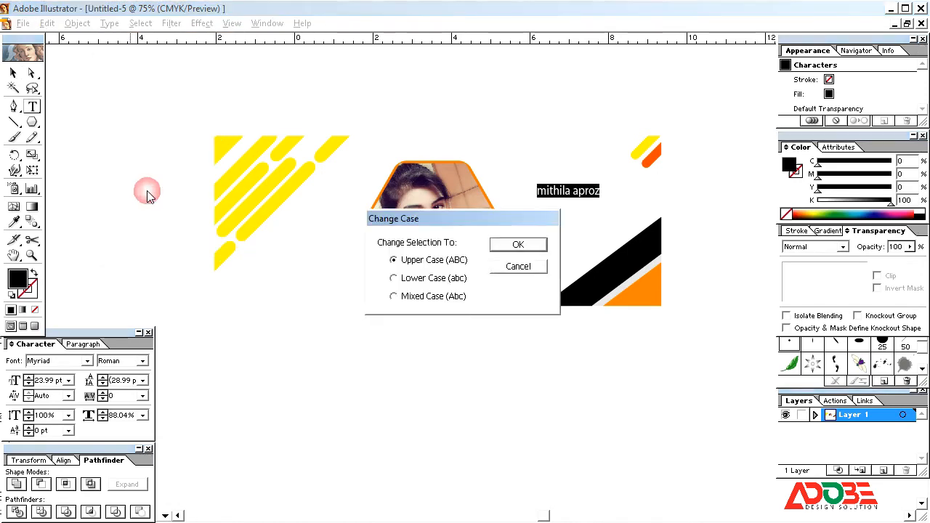
left_click(518, 245)
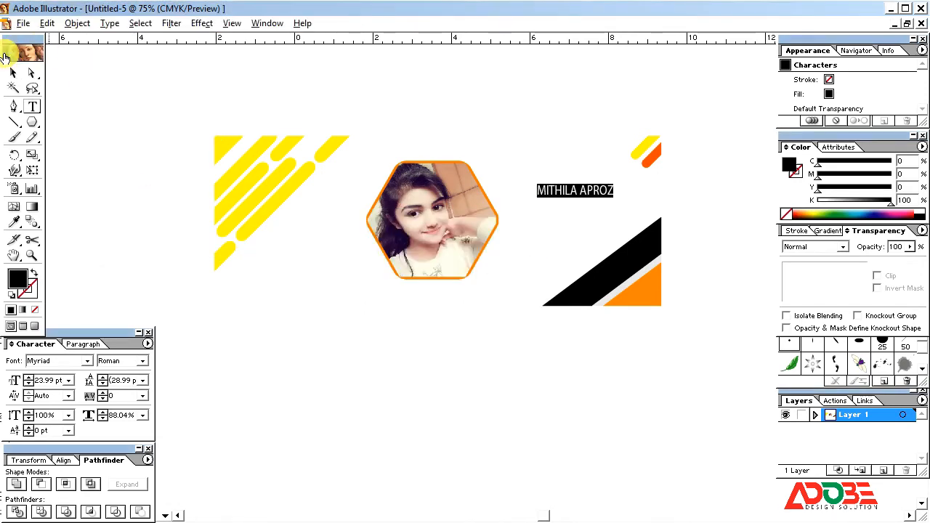
Duplicate the name line just below itself and replace the copy's text with "graphic designer".
left_click(13, 73)
left_click(597, 190)
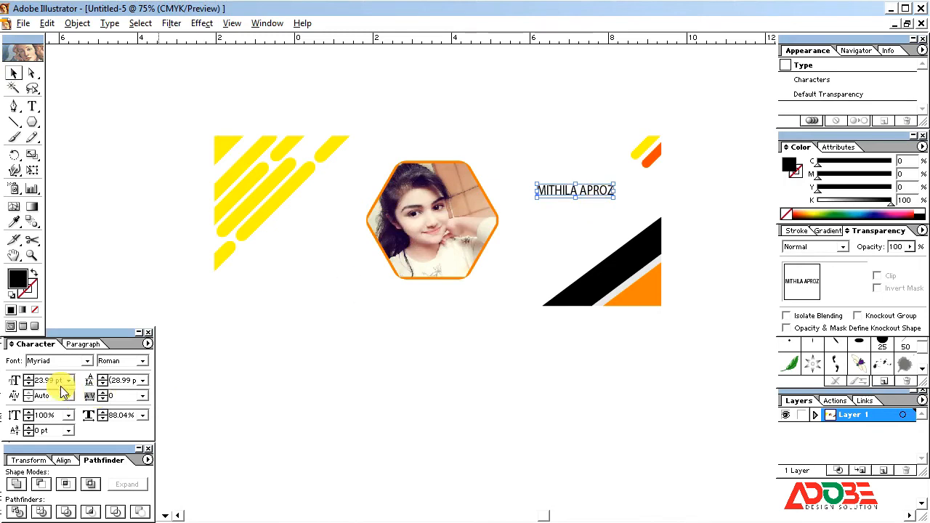
left_click_drag(566, 195, 560, 215)
triple_click(561, 213)
type("graphice designer")
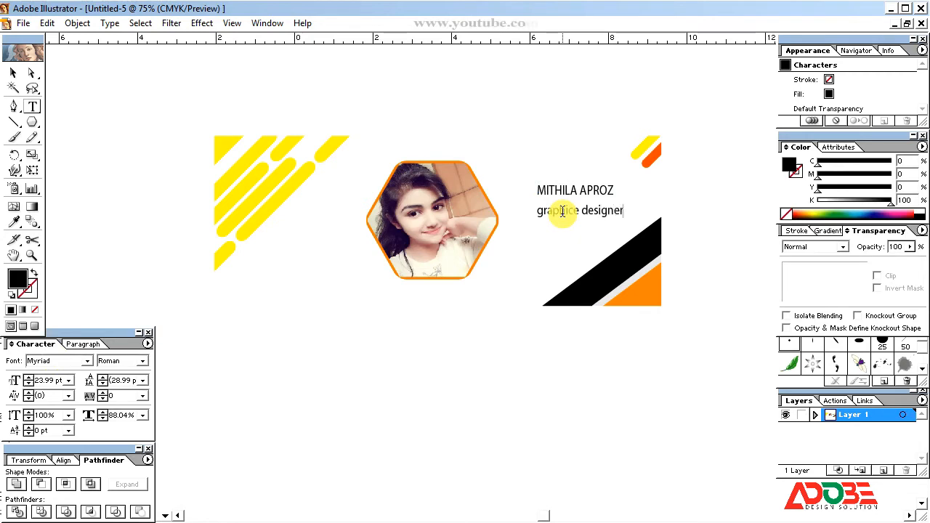
left_click(579, 211)
key("BackSpace")
key("Escape")
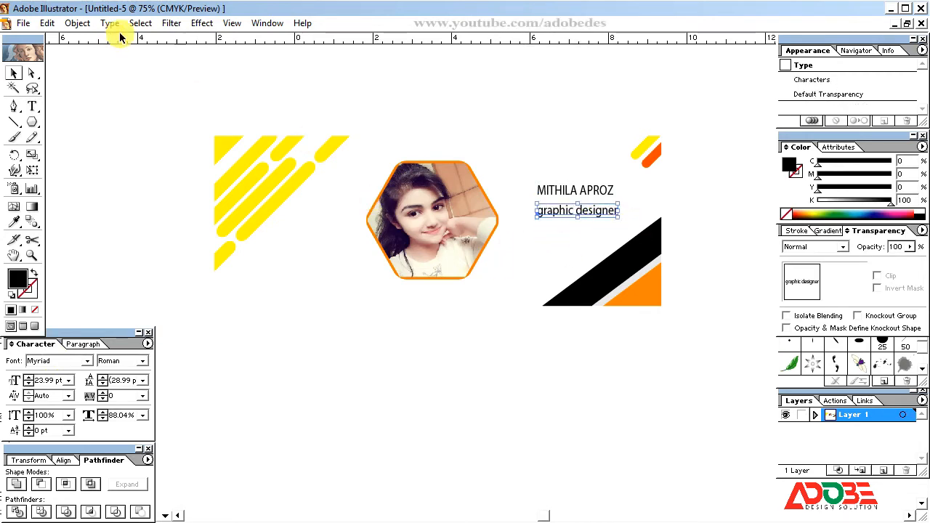
Convert the "graphic designer" line to upper case.
triple_click(564, 211)
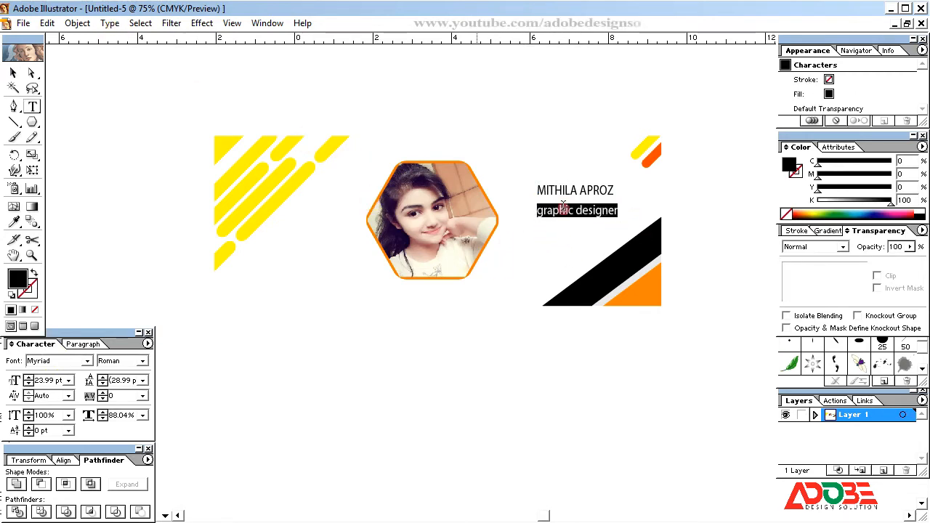
left_click(76, 23)
mouse_move(110, 22)
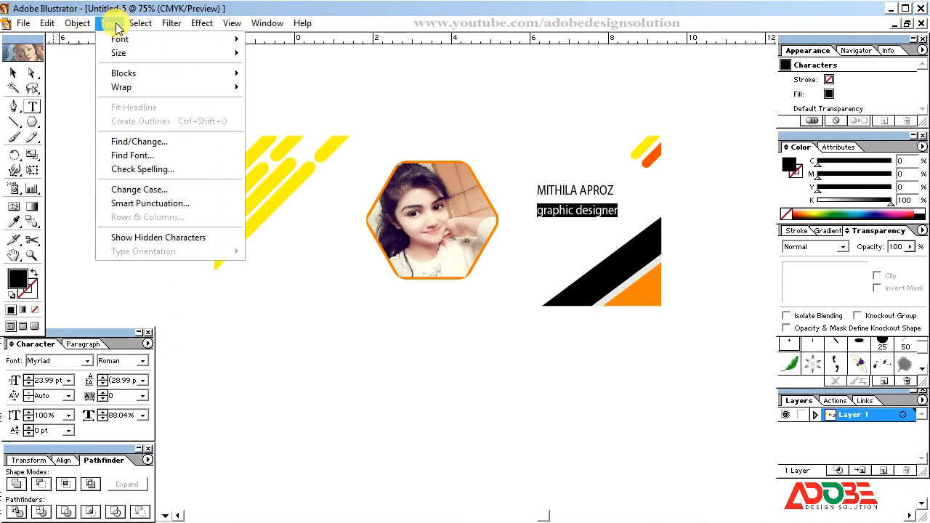
left_click(139, 189)
left_click(516, 245)
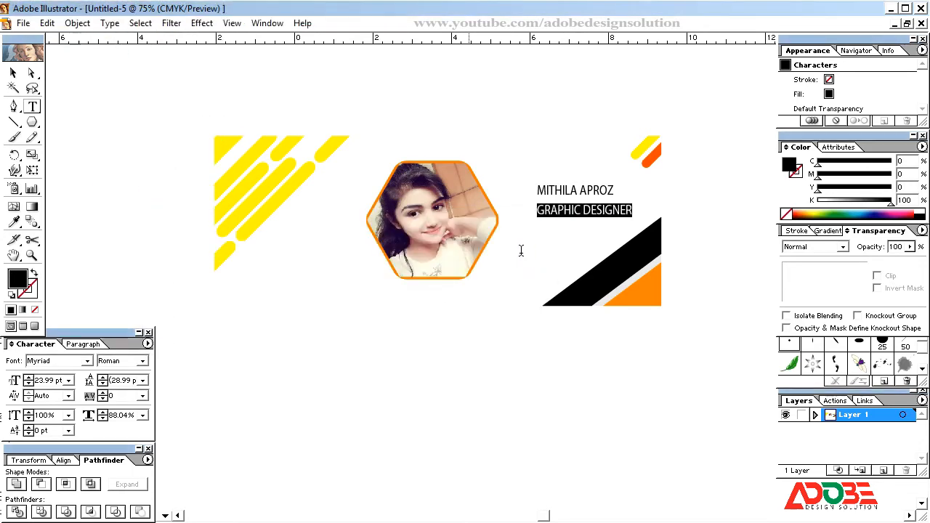
left_click(13, 72)
left_click(120, 104)
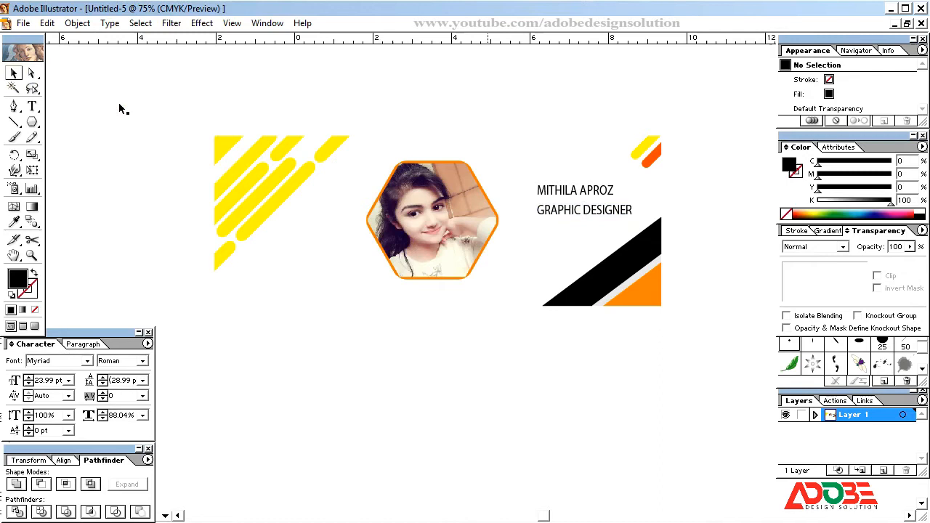
Set the name text's font to Pump Demi Bold.
left_click(578, 193)
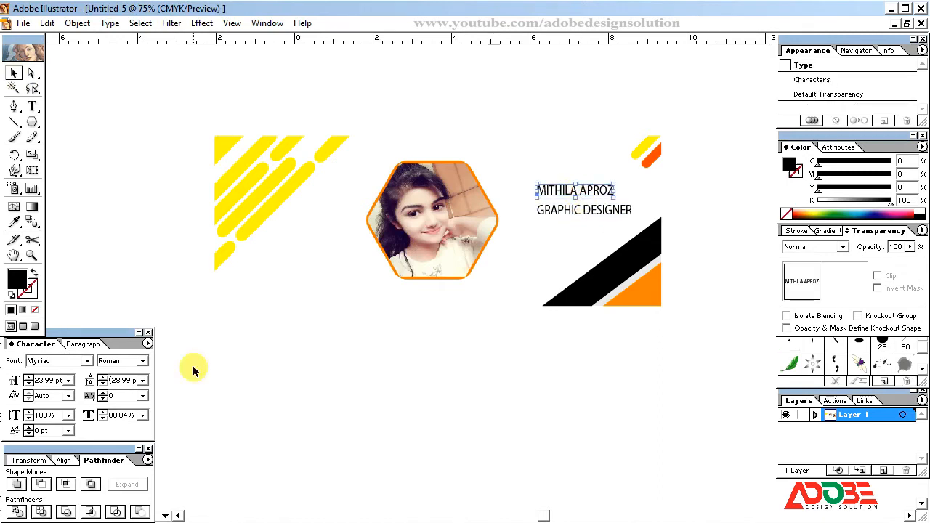
double_click(39, 360)
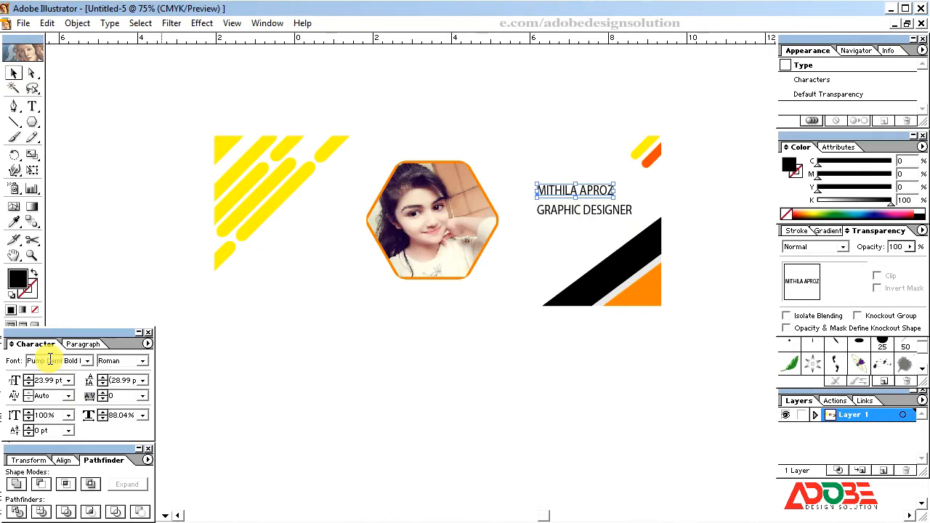
key("Return")
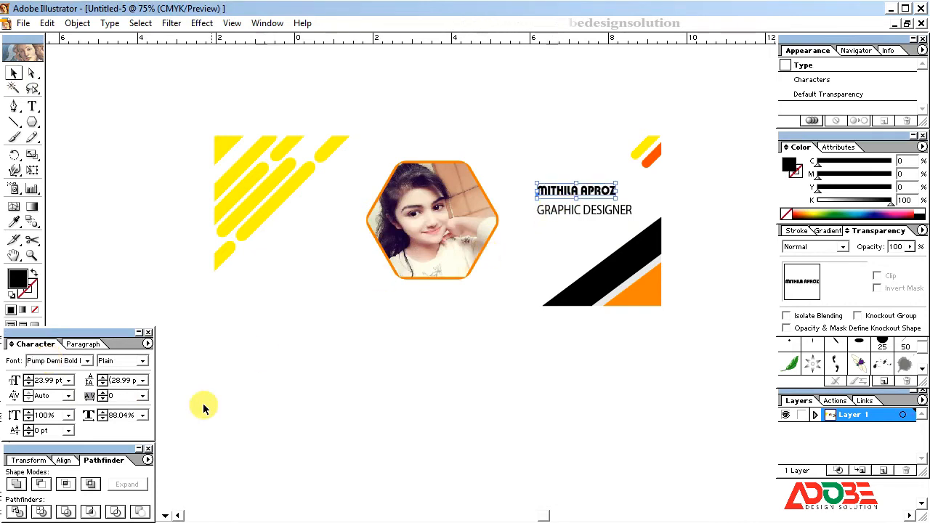
Enlarge the name text to about 38 pt and shift the job title line left so it sits beneath the name.
left_click_drag(616, 192, 588, 210)
key("Left")
key("Left")
key("Left")
key("Left")
key("Left")
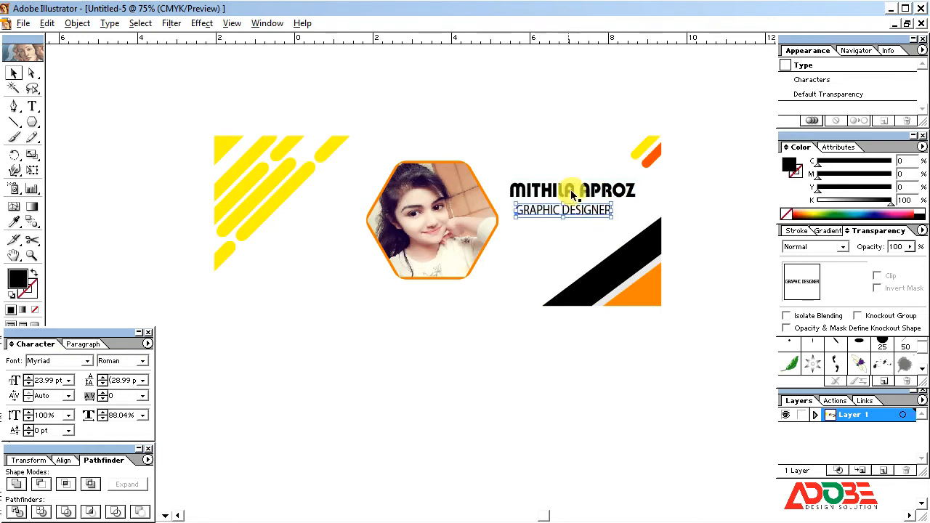
Set the job title's tracking to 200 and reduce its font size to about 20 pt.
left_click(28, 384)
left_click(28, 383)
left_click(27, 383)
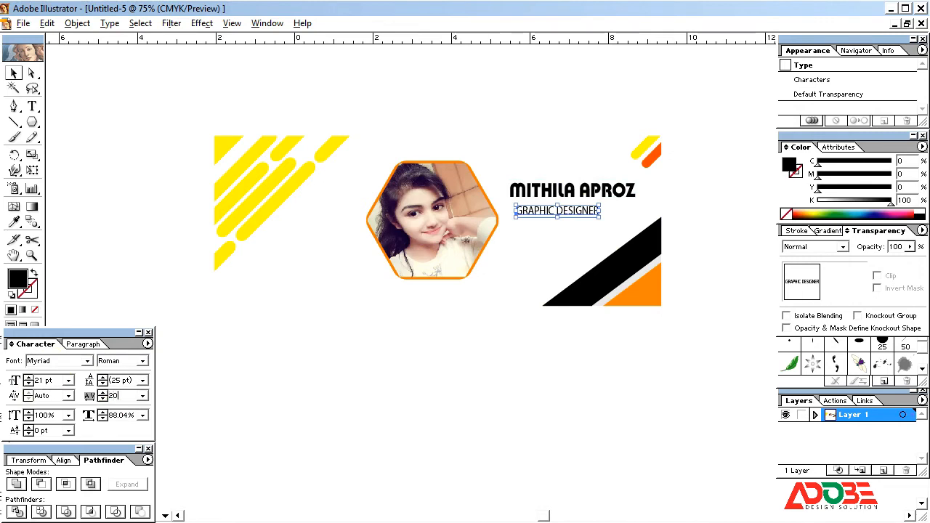
key("Return")
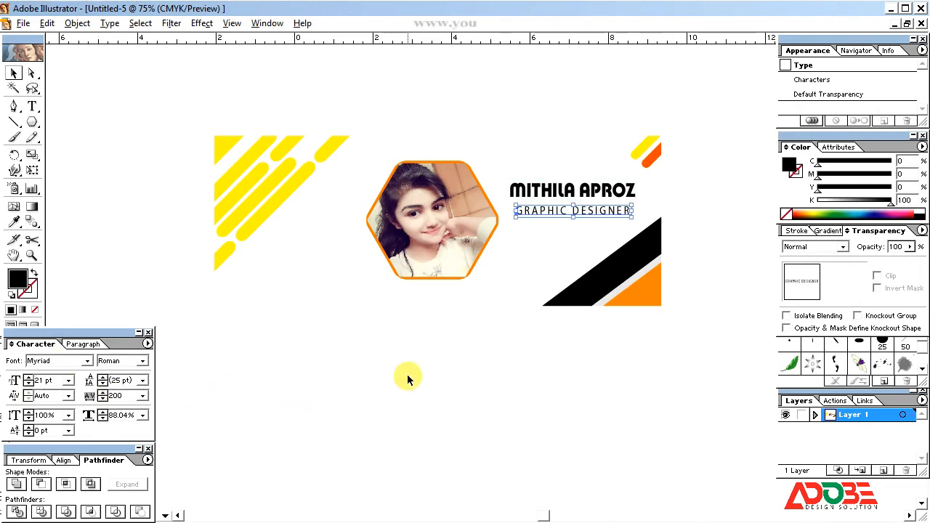
left_click(627, 220)
left_click(703, 225)
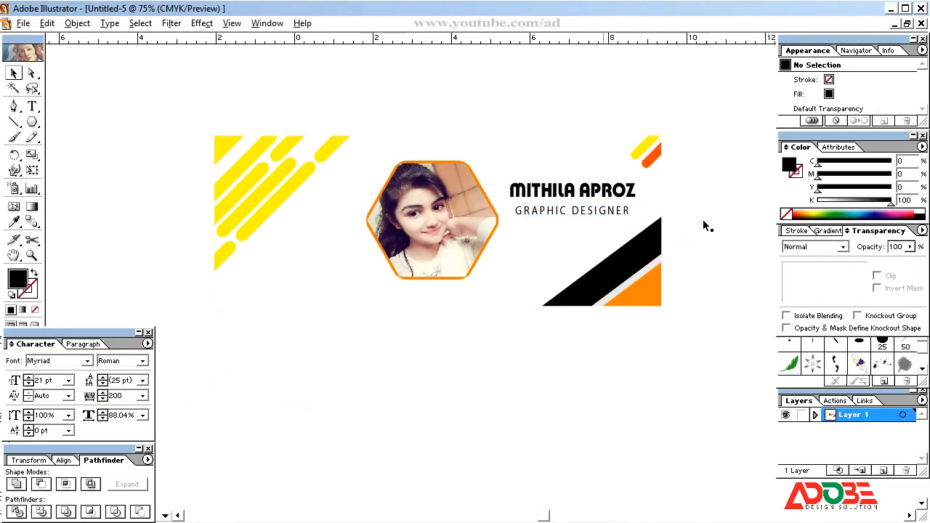
left_click(604, 212)
left_click_drag(629, 215, 626, 213)
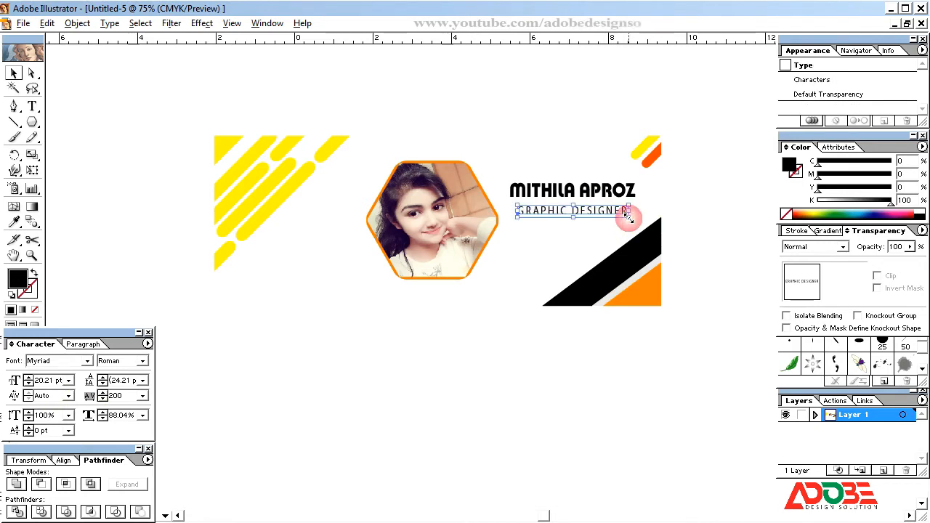
Left-align the job title with the name and move it up slightly closer to the name.
left_click(535, 194, "shift")
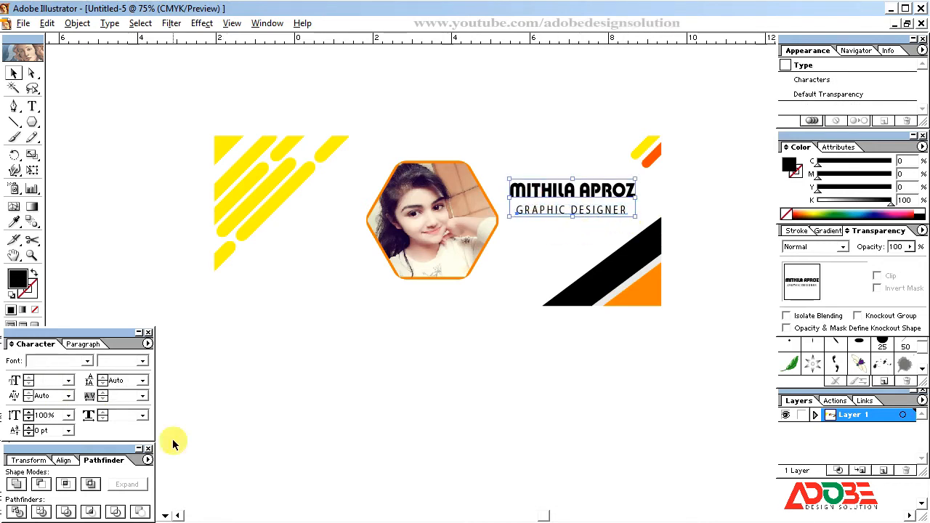
left_click(64, 460)
left_click(16, 484)
left_click(635, 395)
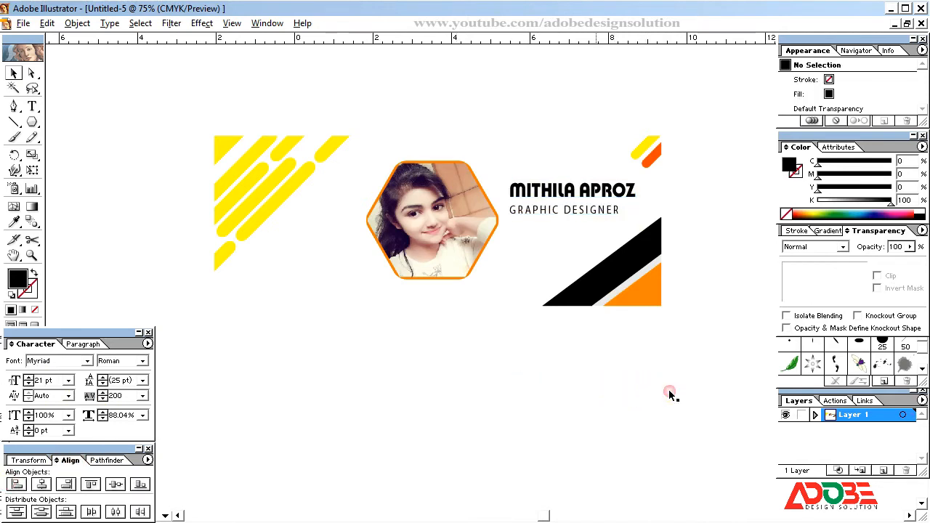
left_click_drag(565, 213, 570, 210)
left_click(696, 222)
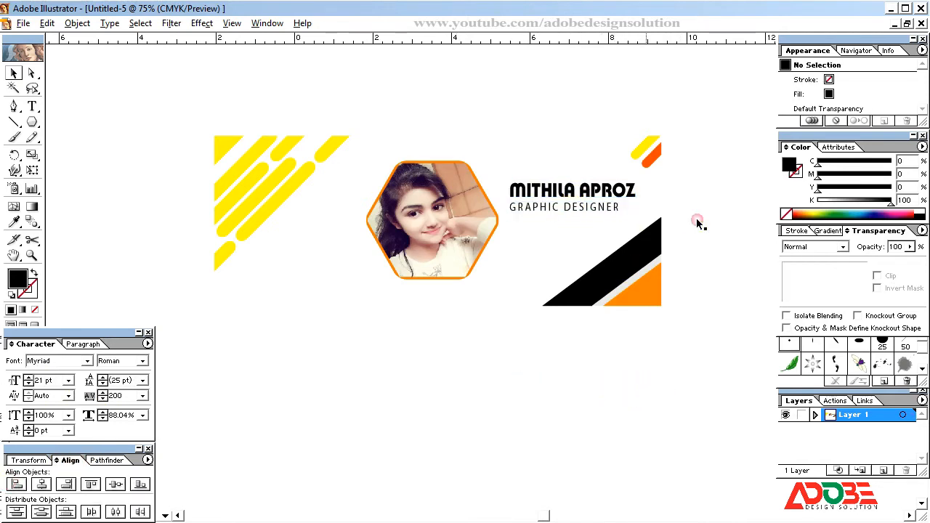
Recolor the name text deep orange with C 0, M 70, Y 100, K 0.
left_click(558, 188)
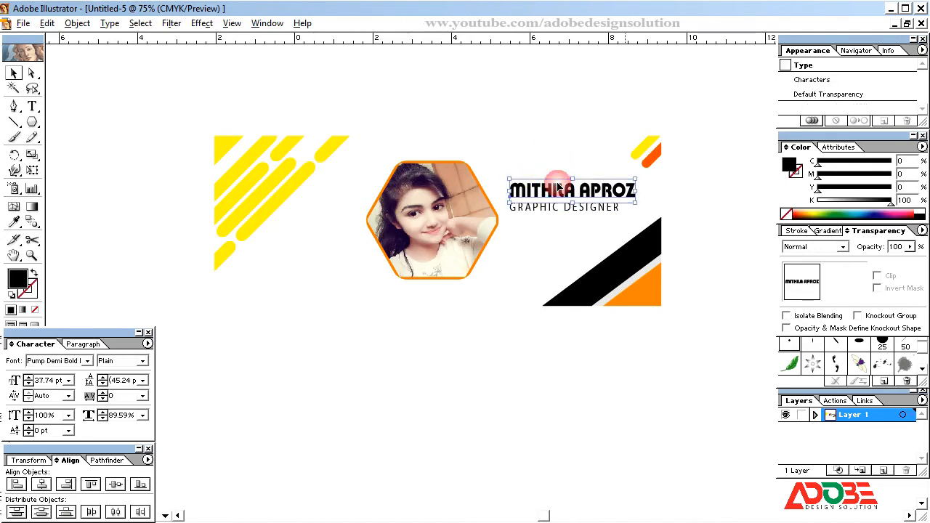
left_click_drag(891, 202, 761, 209)
left_click(900, 188)
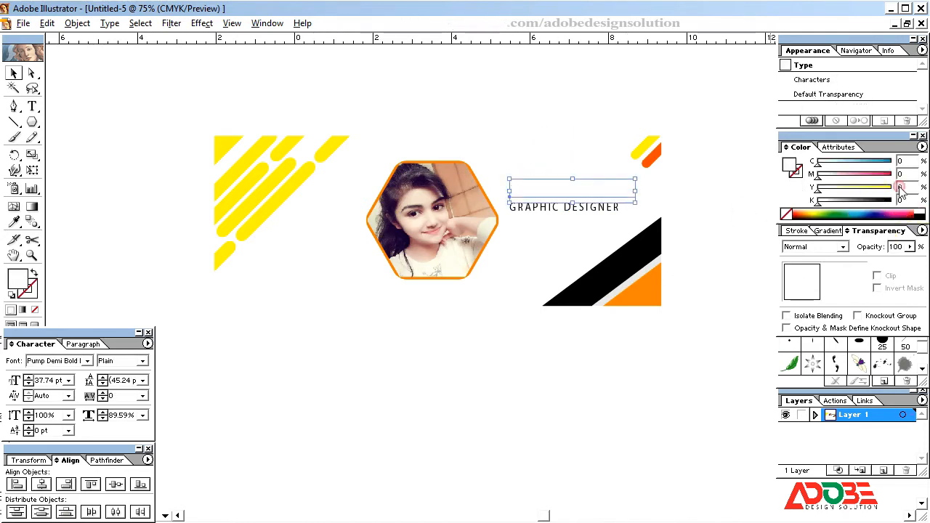
left_click(891, 188)
left_click(854, 177)
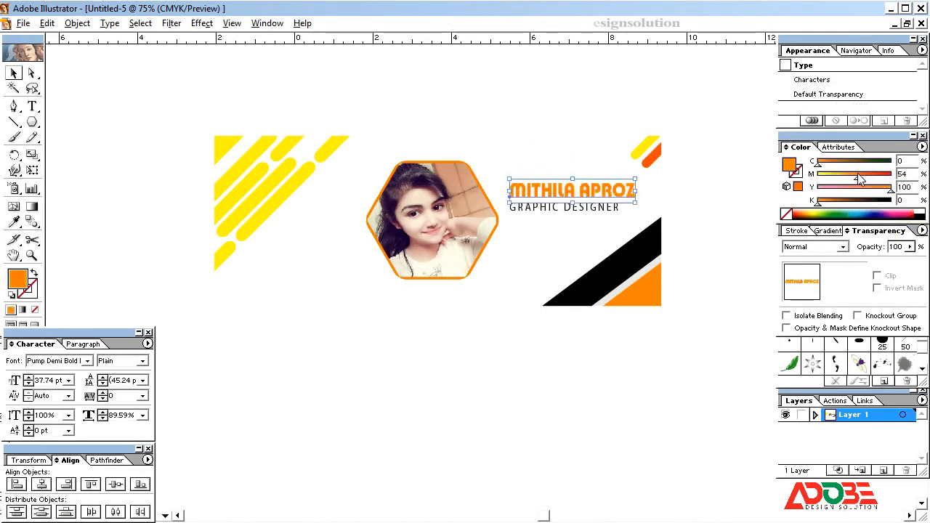
left_click_drag(858, 178, 870, 175)
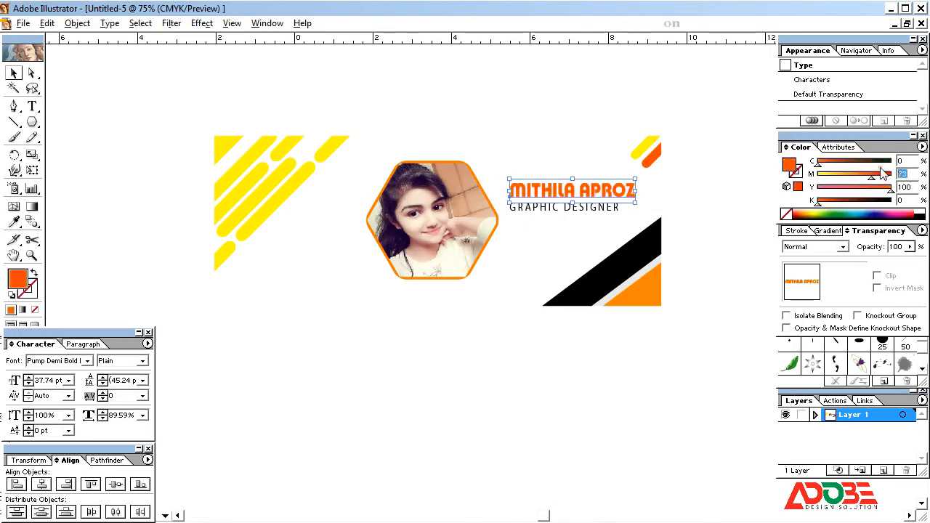
left_click(872, 178)
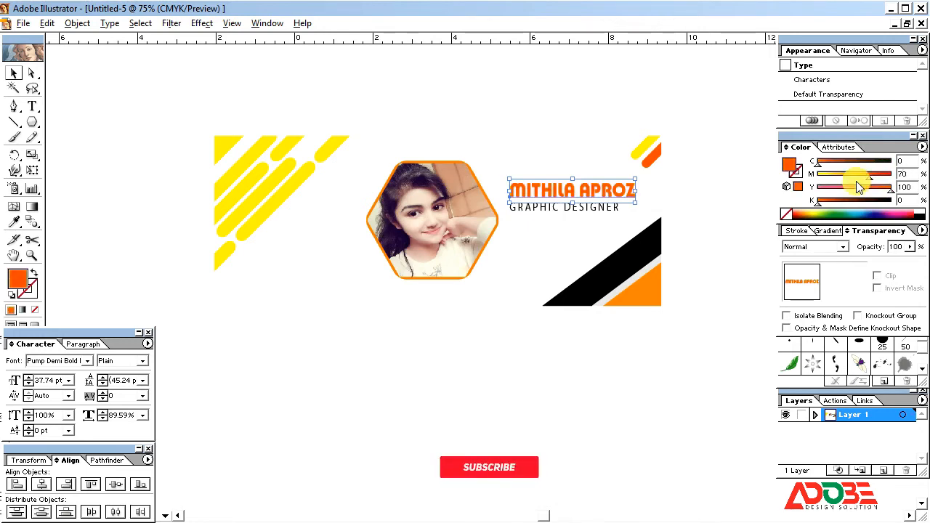
left_click(734, 201)
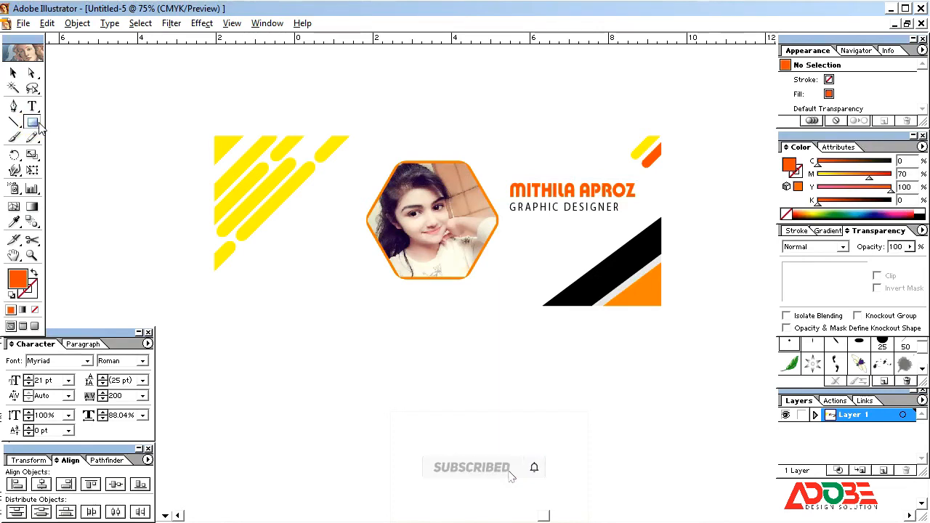
Draw a thin rounded rectangle as an underline just below the job title, roughly as wide as that line.
left_click_drag(32, 122, 73, 131)
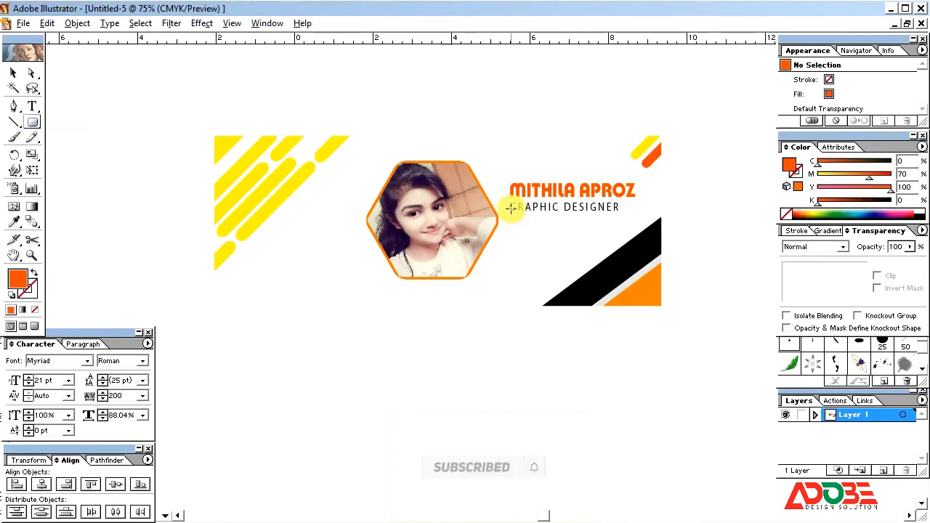
left_click_drag(509, 214, 626, 218)
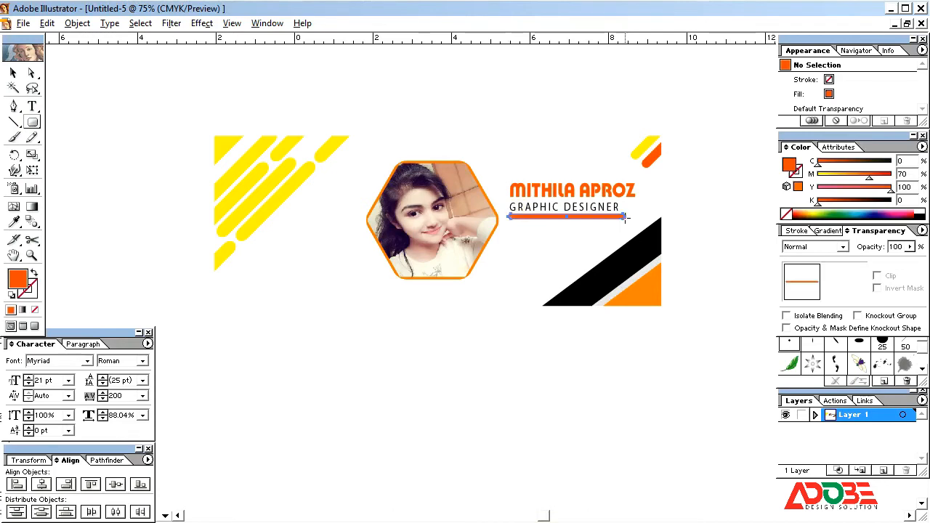
left_click(13, 73)
left_click(148, 152)
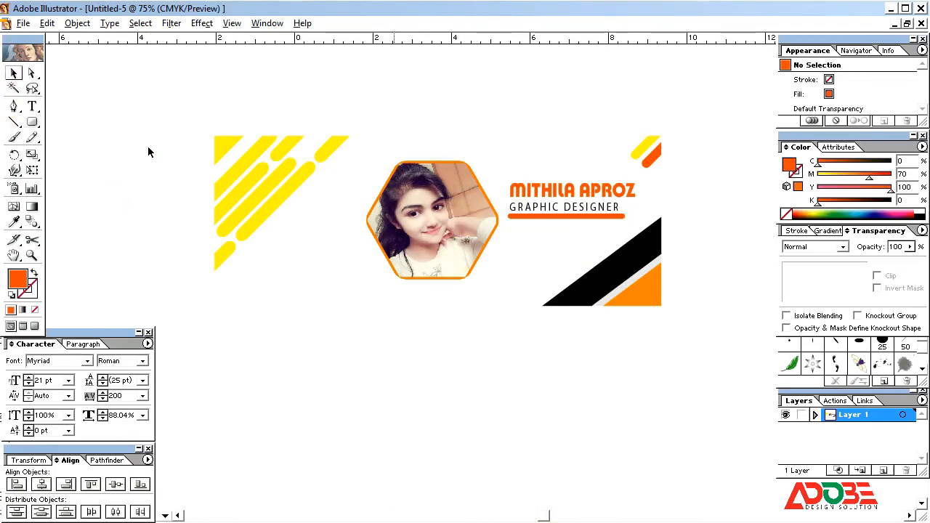
Recolor the underline bar below the job title amber with C 0, M 30, Y 100, K 0.
left_click(617, 218)
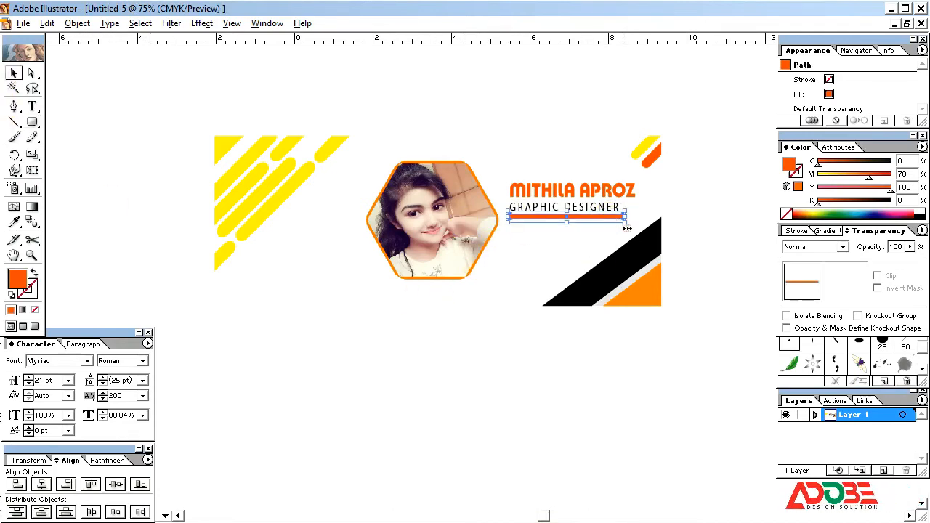
left_click_drag(869, 175, 834, 176)
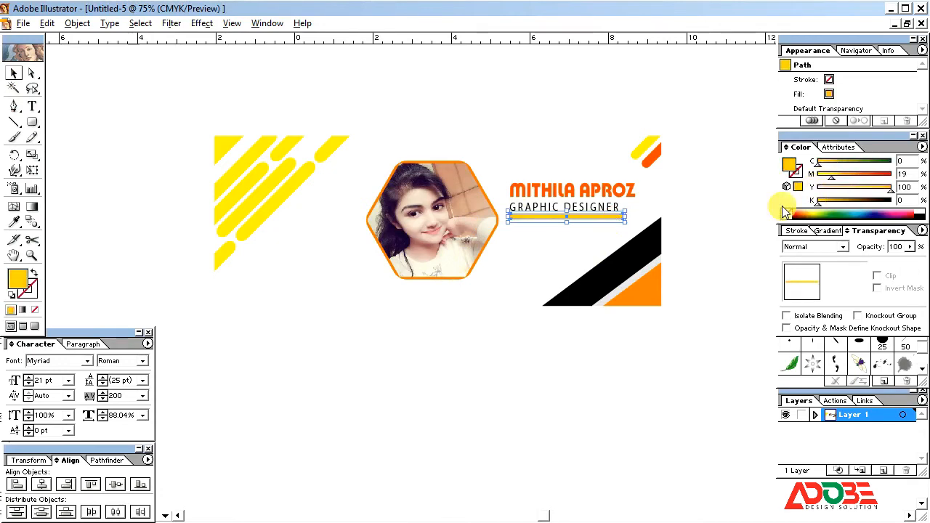
left_click(708, 209)
left_click(609, 218)
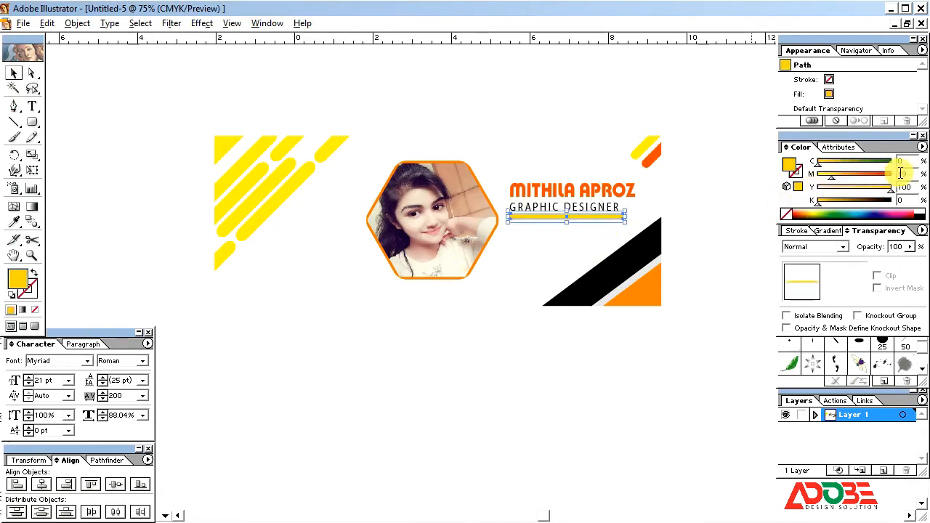
type("30")
key("Return")
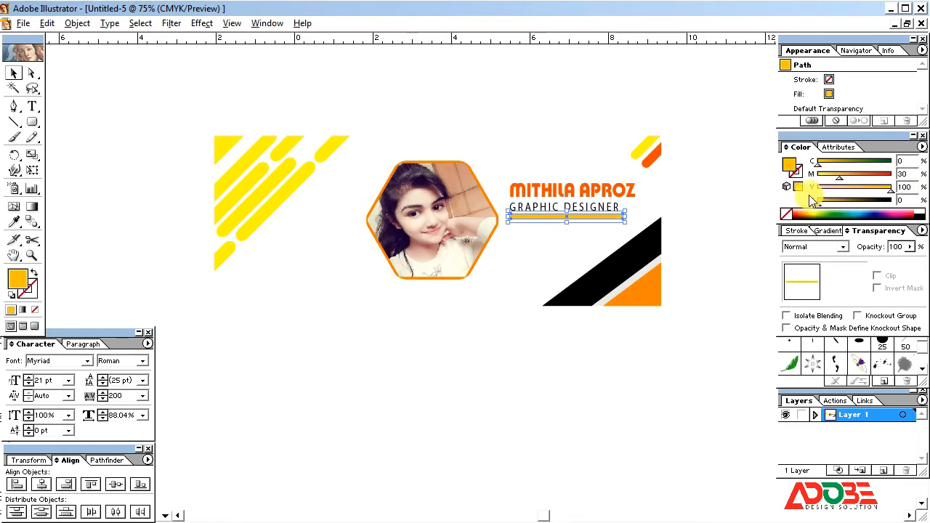
left_click(752, 227)
left_click(616, 219)
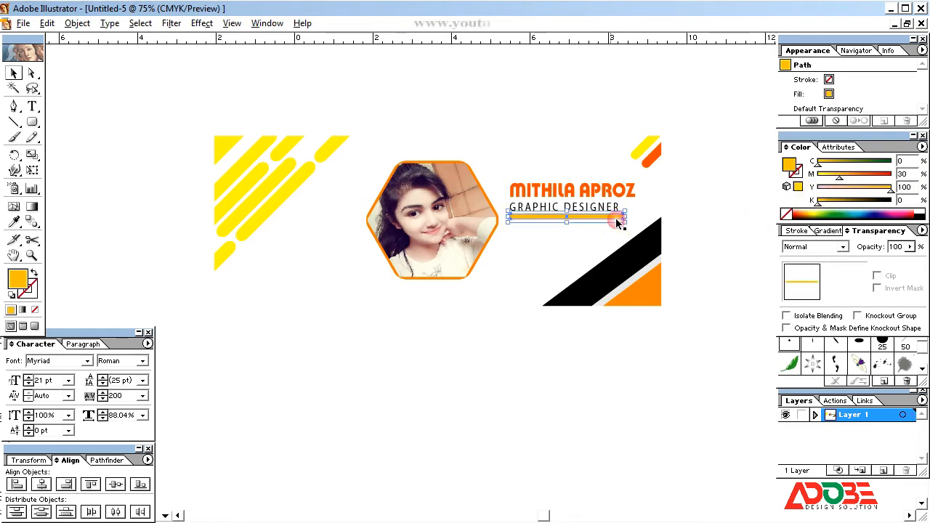
Left-align the name, the job title and the underline bar with one another.
left_click(611, 208, "shift")
left_click(609, 195, "shift")
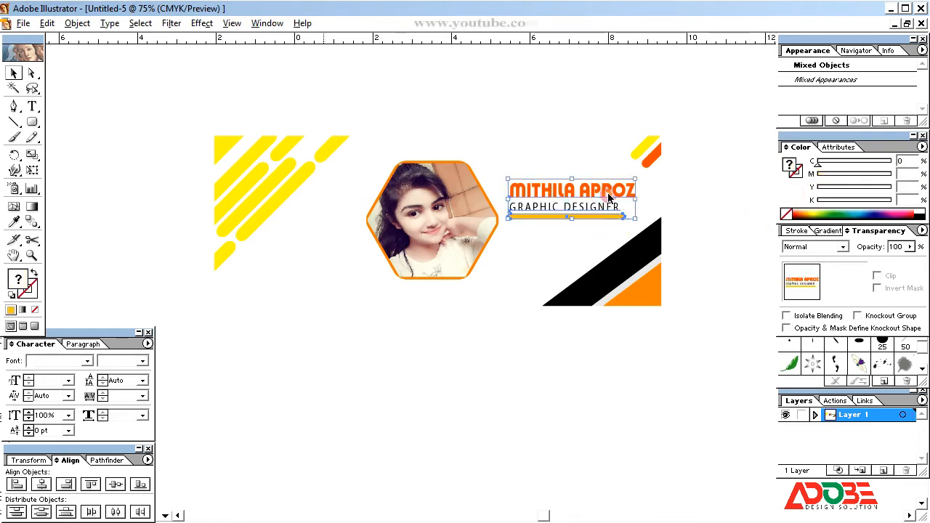
left_click(17, 484)
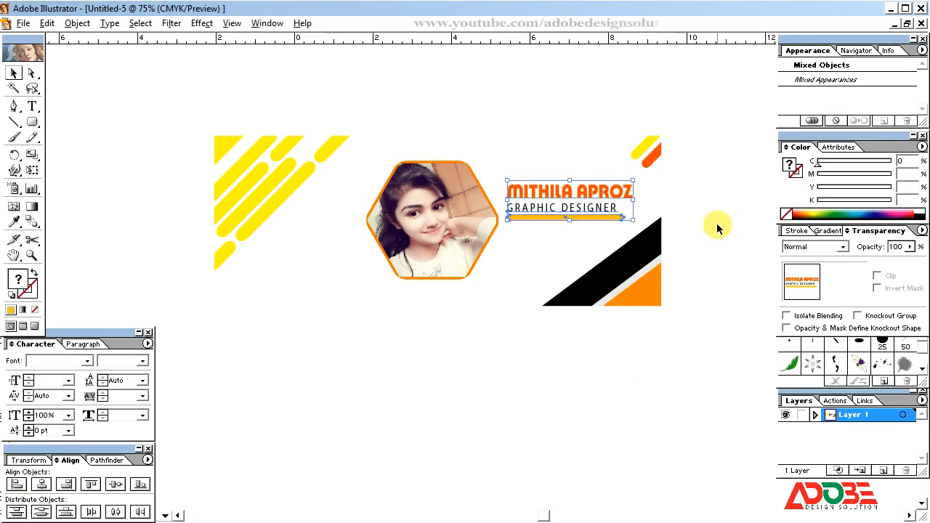
left_click(496, 236)
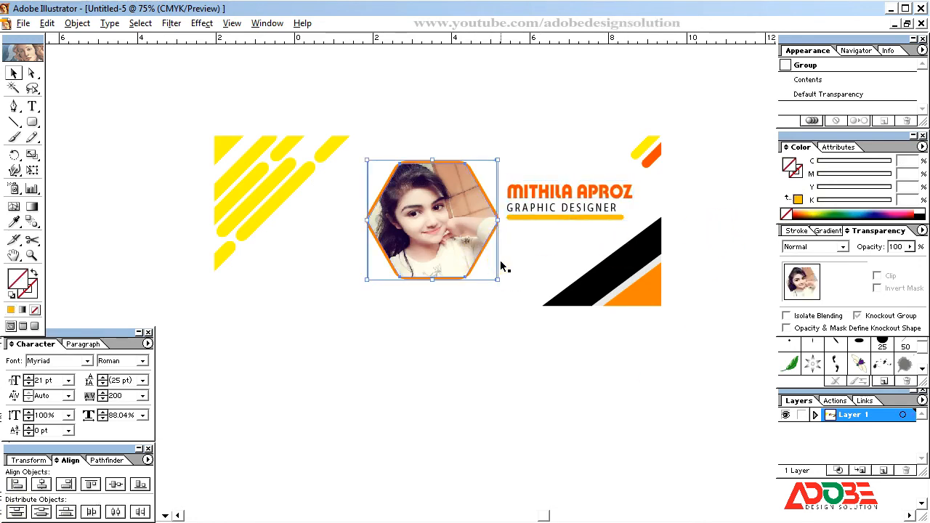
left_click(504, 261)
left_click(497, 228)
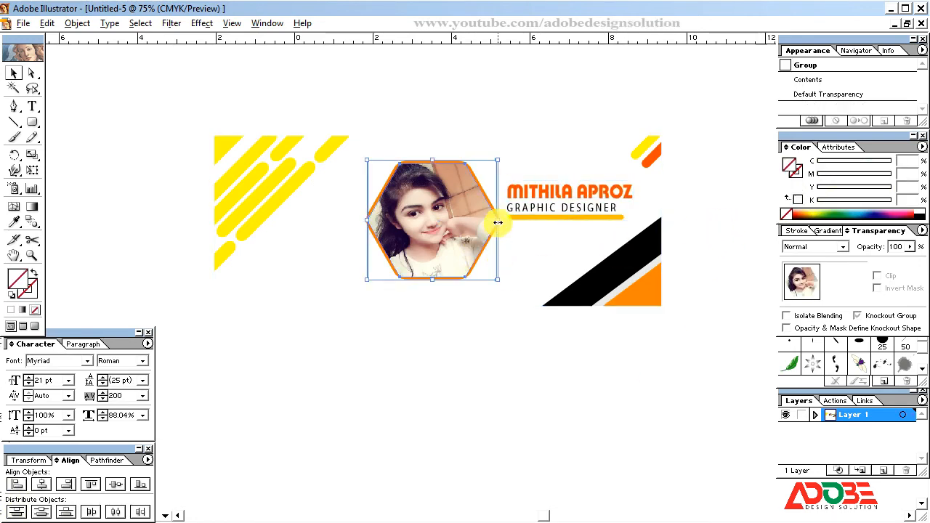
left_click(491, 209)
left_click(494, 211)
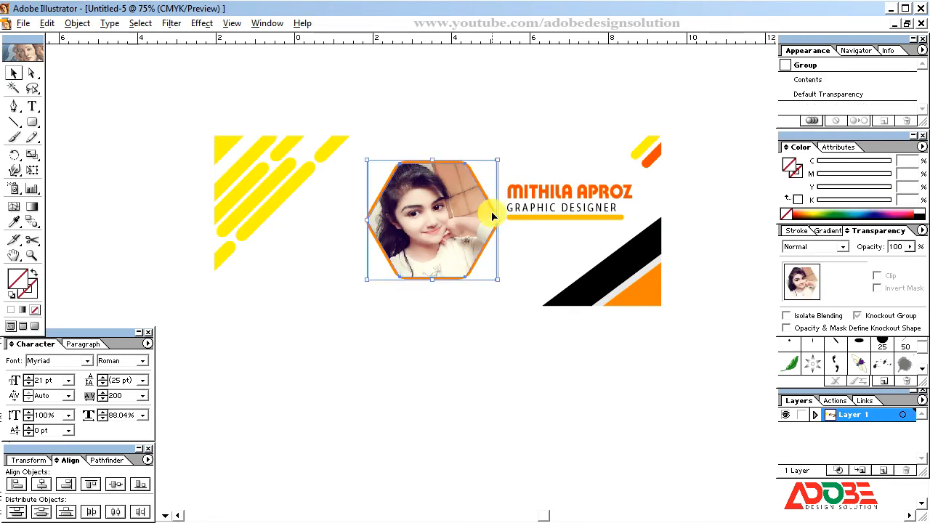
left_click(747, 209)
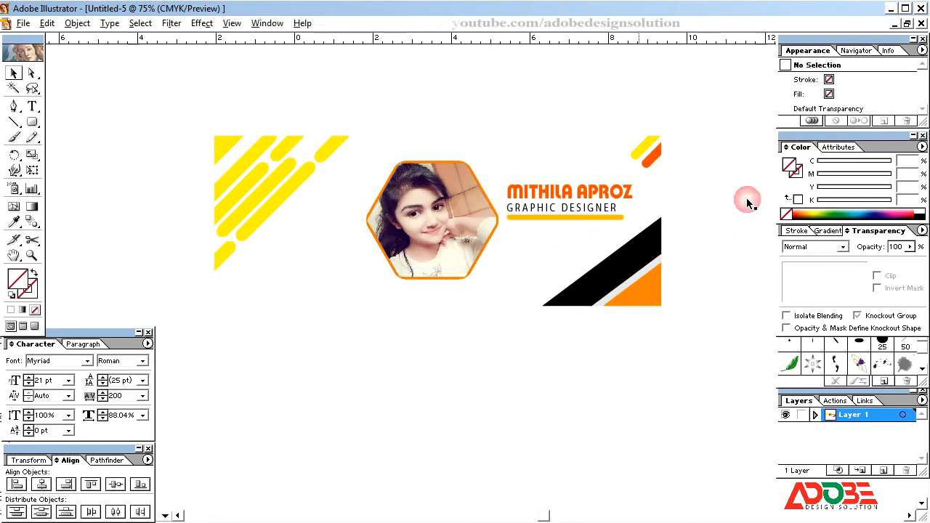
Move the portrait together with its hexagon frame slightly left, away from the text, and scale both down a little.
left_click(483, 282)
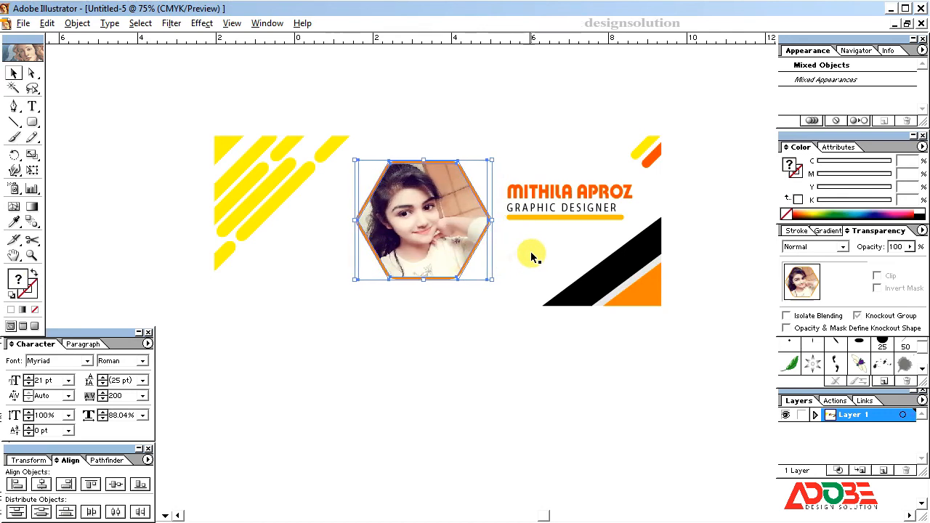
key("Left")
key("Left")
key("Left")
key("Left")
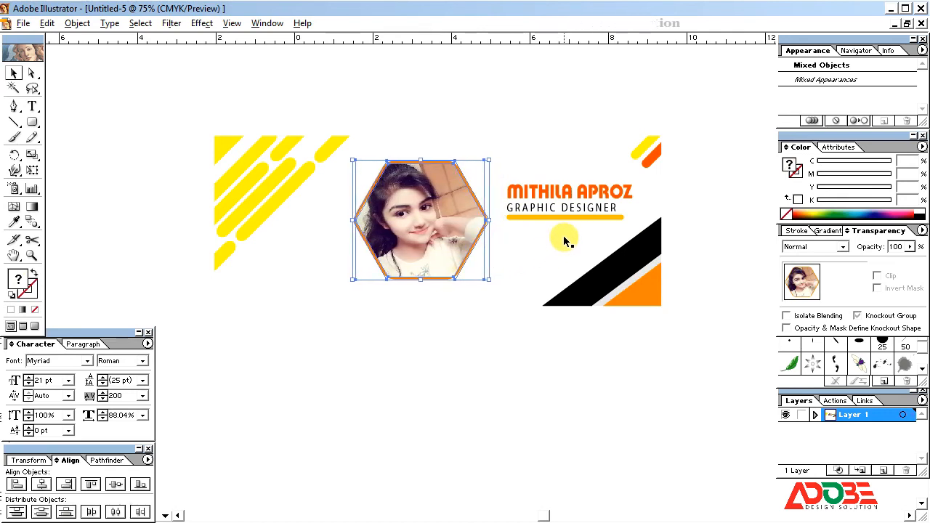
key("Right")
key("Right")
key("Right")
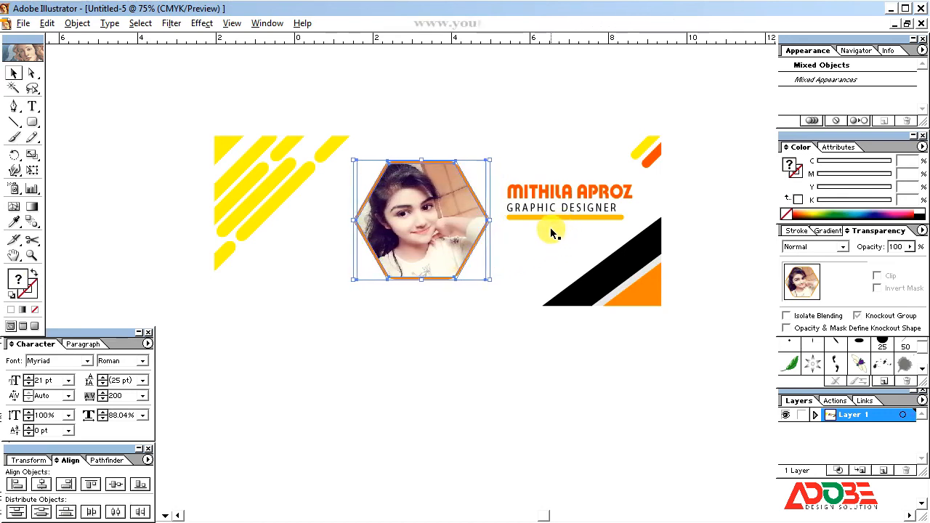
left_click_drag(489, 280, 486, 277)
left_click(565, 238)
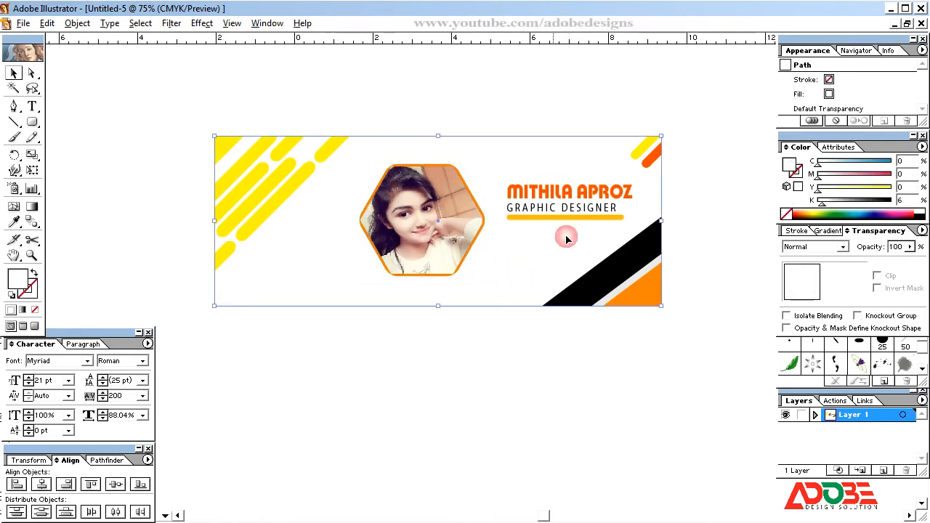
Shift the name, job title and underline left as one block, closer to the framed portrait.
left_click(534, 191)
left_click(535, 218, "shift")
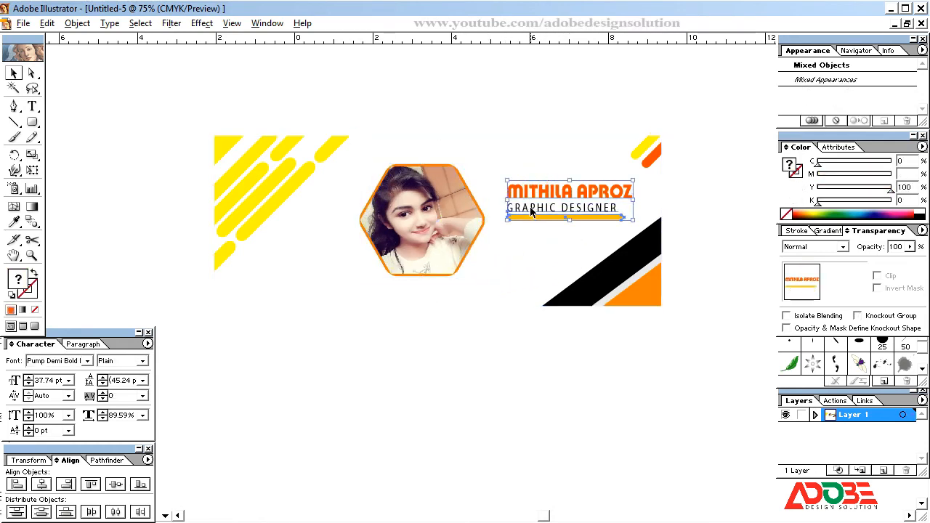
key("Left")
key("Left")
key("Left")
key("Left")
key("Left")
key("Left")
key("Left")
key("Left")
key("Left")
key("Left")
key("Left")
key("Left")
key("Left")
key("Left")
key("Left")
key("Left")
key("Left")
key("Left")
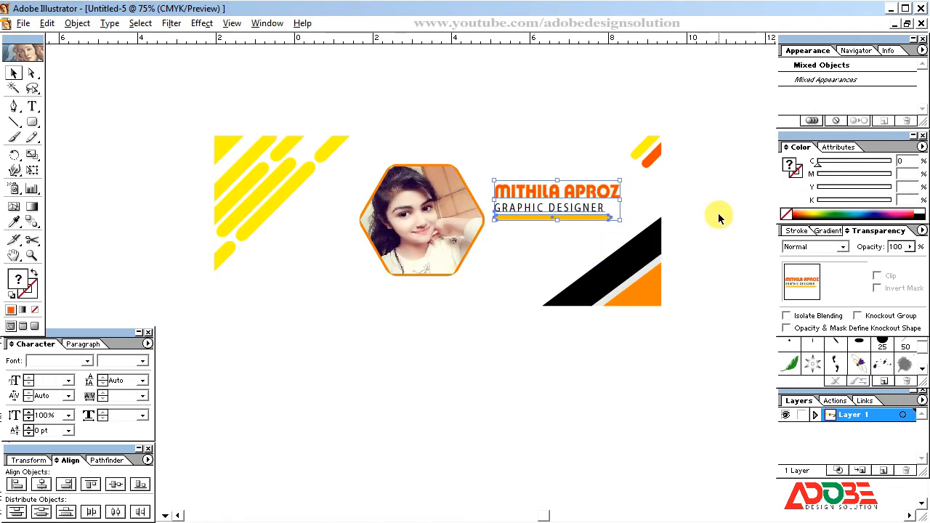
left_click(715, 210)
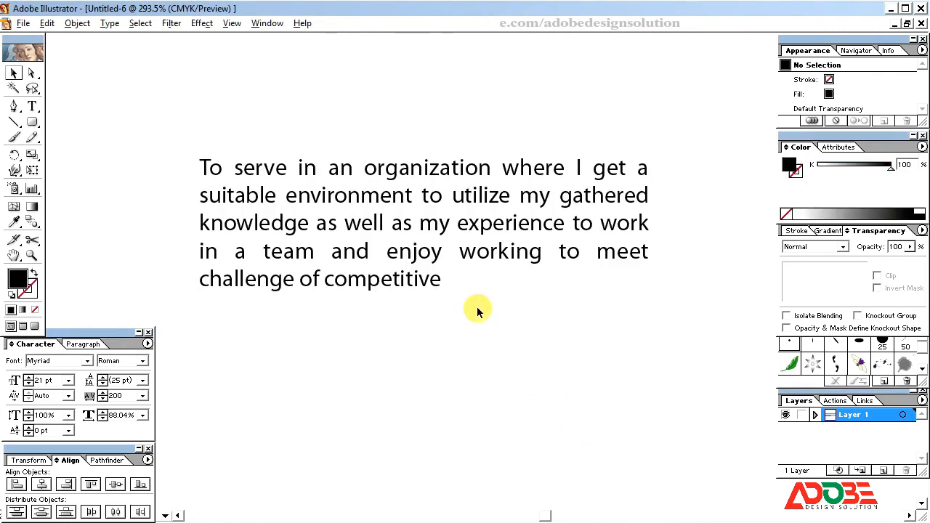
Cut the paragraph beginning "To serve in an organization" from Untitled-6 and close that document.
left_click(431, 211)
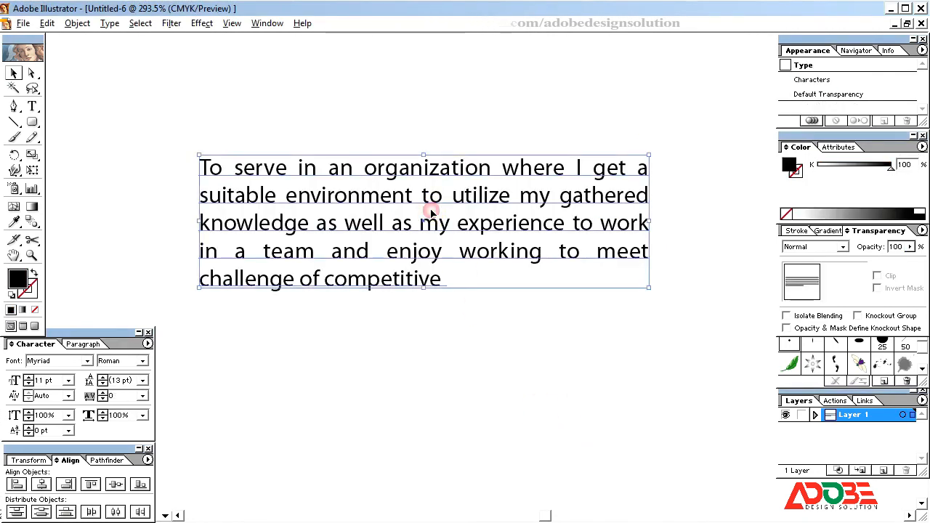
key("Delete")
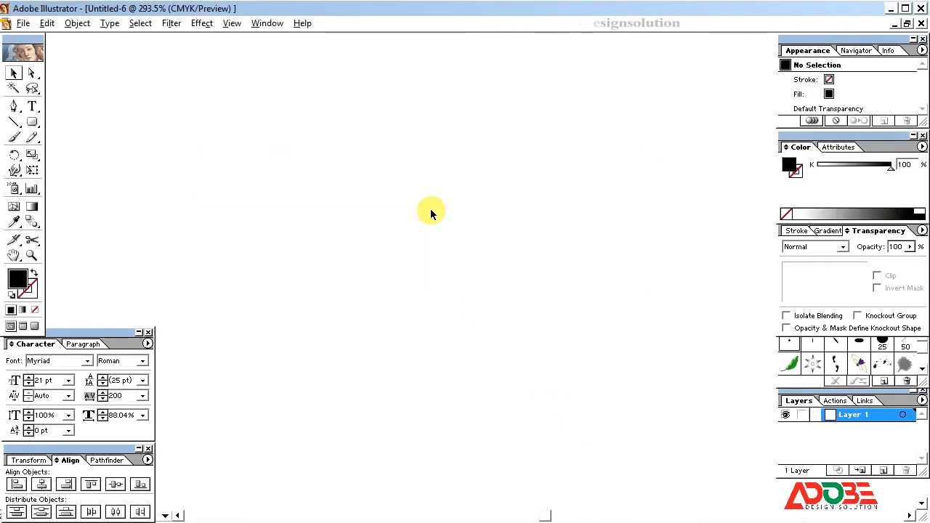
key("ctrl+w")
left_click(465, 301)
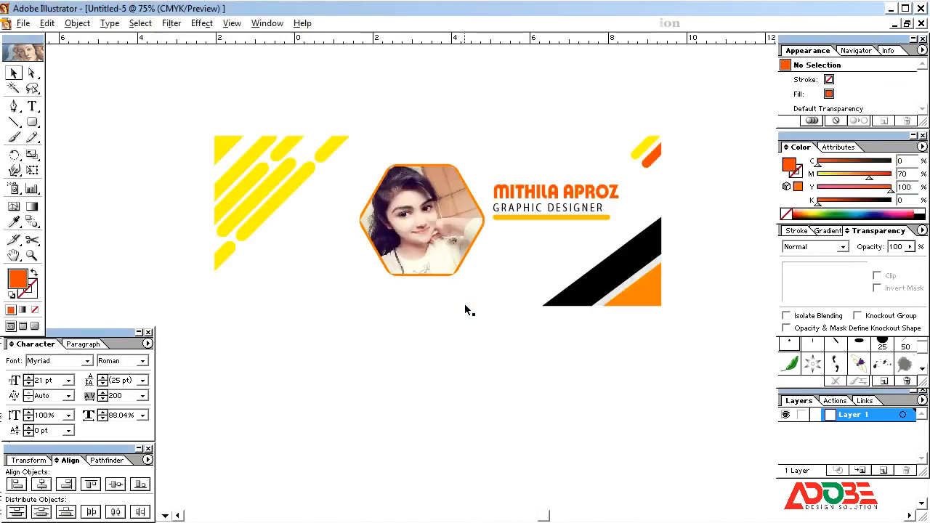
Paste the paragraph into the banner and place it just below the amber underline, lined up with that bar.
key("ctrl+v")
left_click_drag(480, 281, 579, 251)
key("Up")
key("Up")
key("Up")
key("Up")
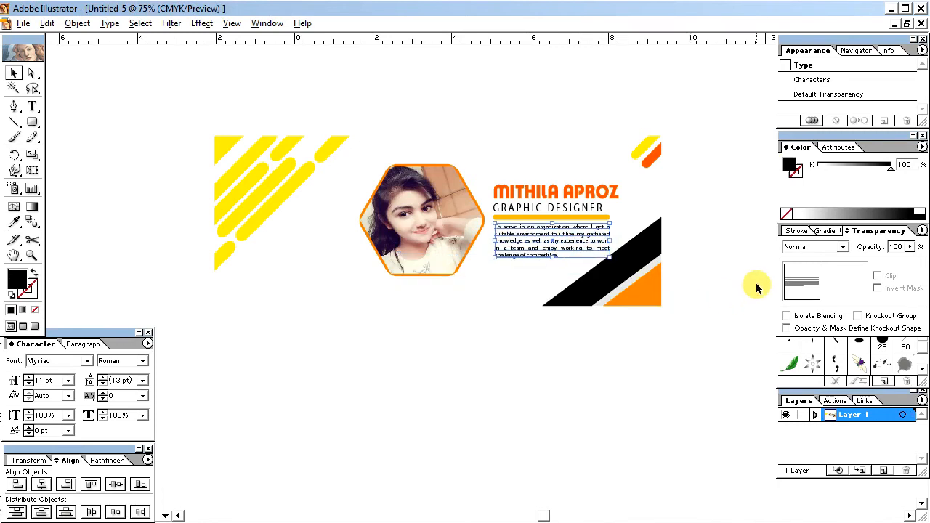
Recolor the paragraph text gray with K 60.
left_click(902, 164)
type("60")
key("Return")
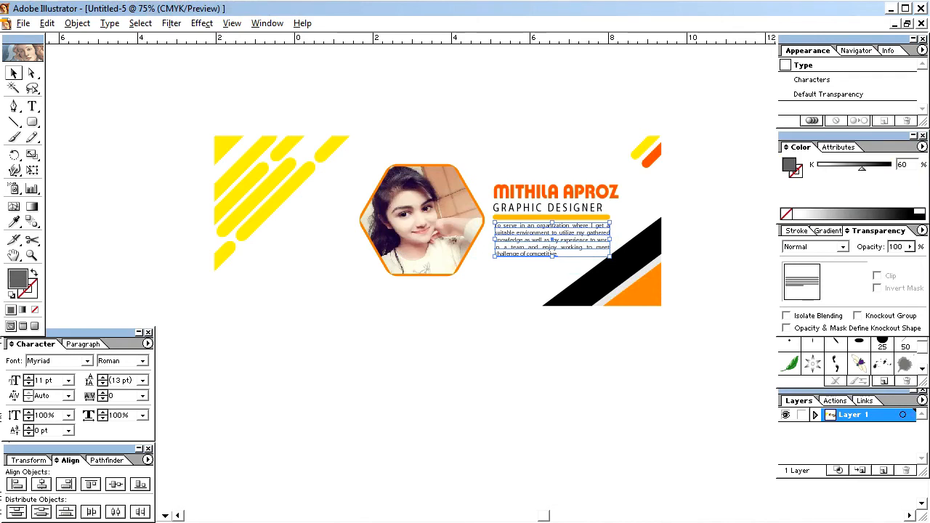
left_click(713, 218)
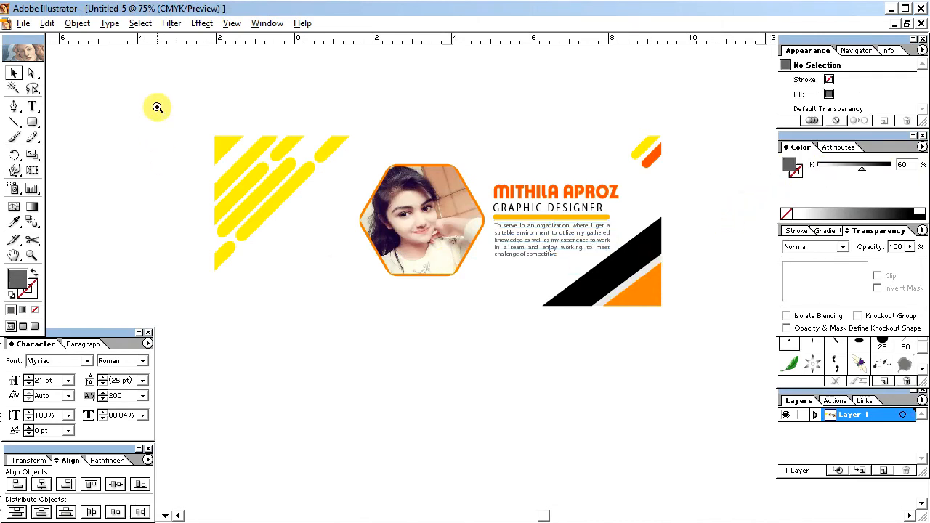
Bring the Shutterstock photo of hands on a laptop from the desktop into the banner document.
left_click_drag(194, 97, 772, 432)
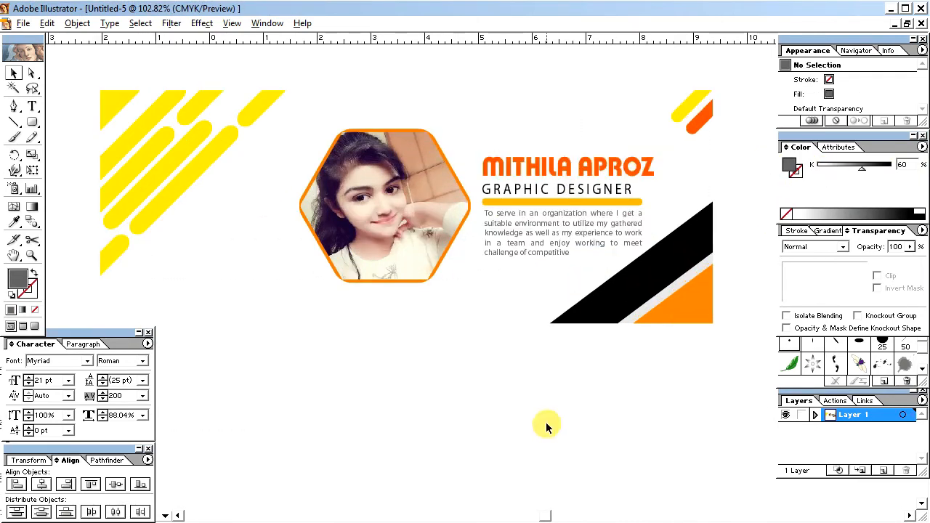
left_click_drag(546, 424, 569, 400)
left_click(520, 290)
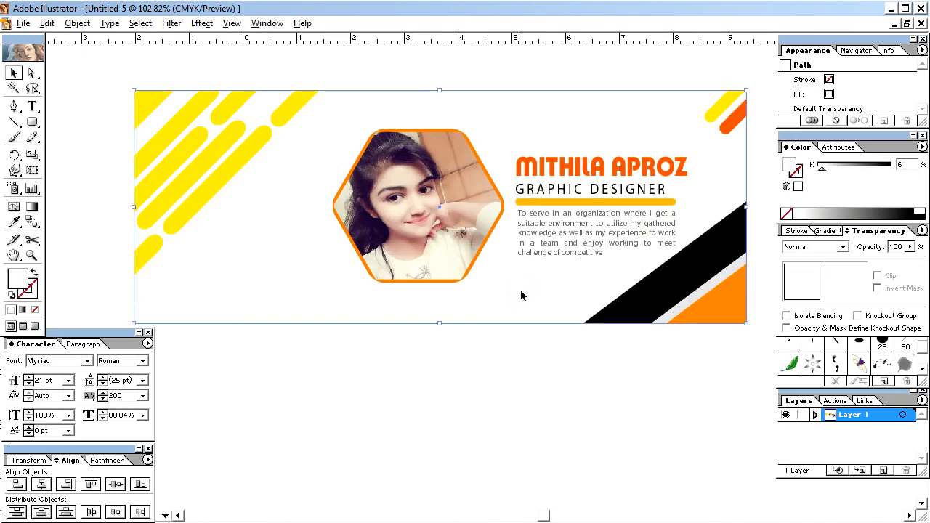
left_click(518, 357)
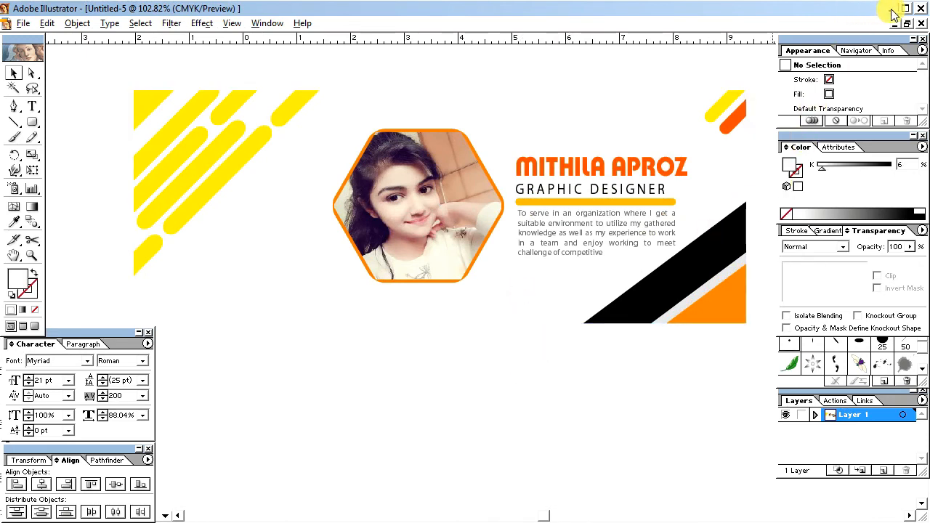
left_click(893, 10)
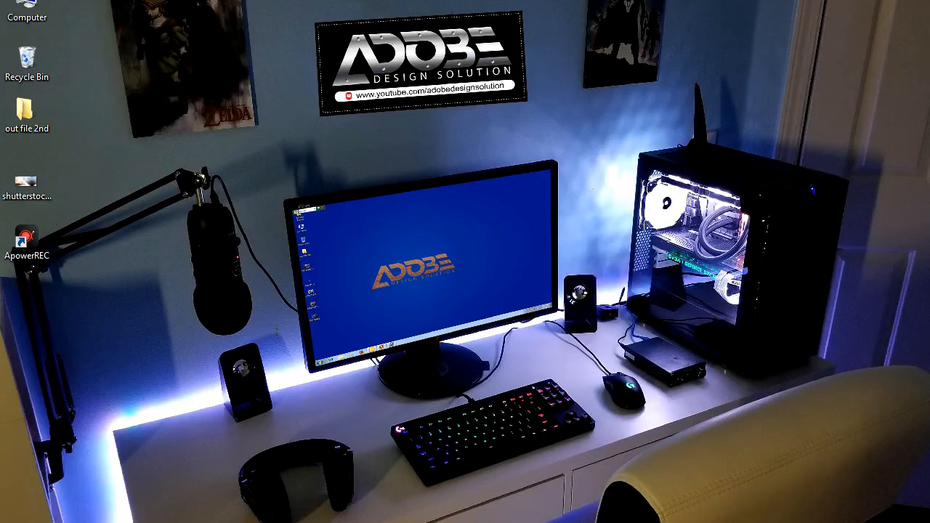
left_click_drag(385, 522, 385, 269)
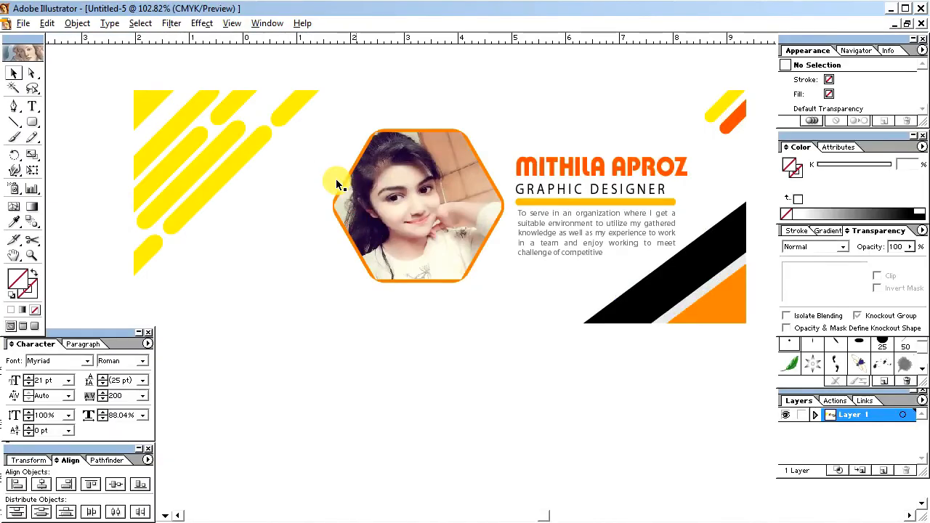
left_click(465, 375)
left_click(473, 299)
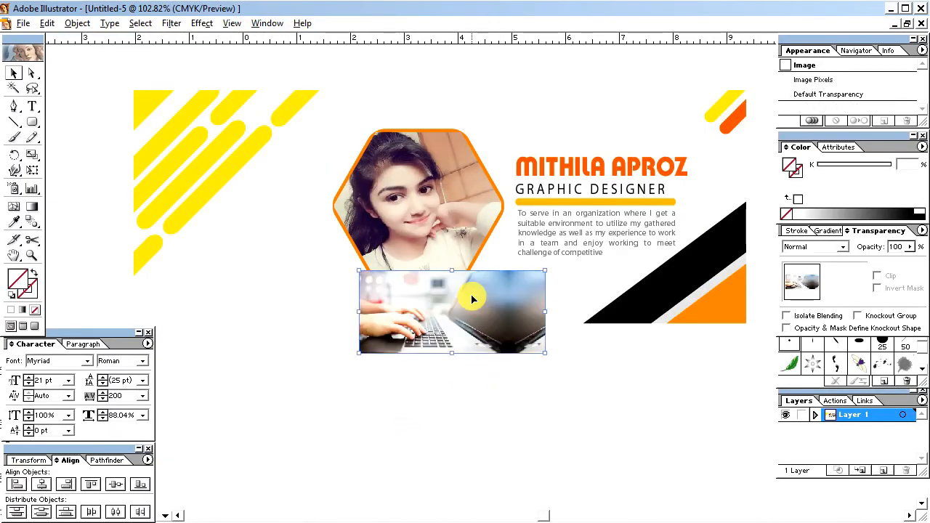
Enlarge the laptop photo over the banner and set its size to 11.3 in wide by 4.3 in high.
left_click_drag(460, 337, 347, 234)
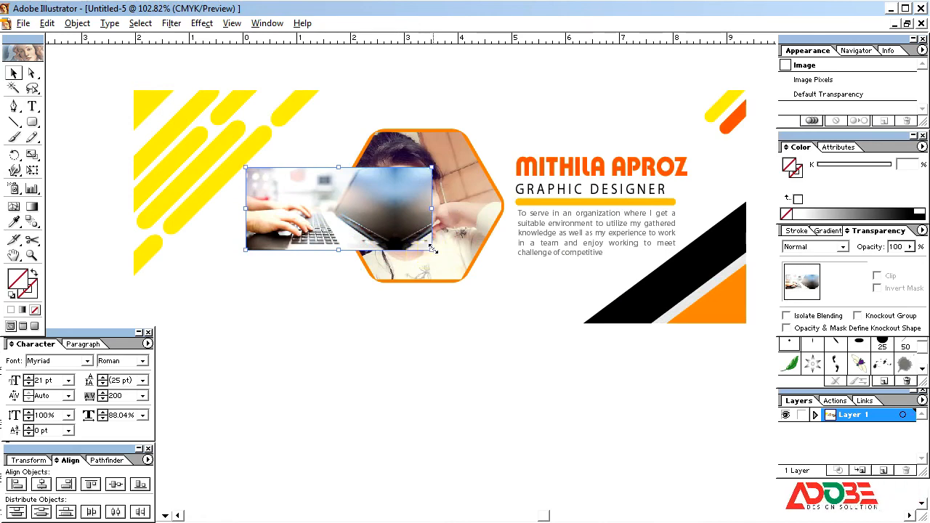
left_click_drag(431, 250, 531, 296)
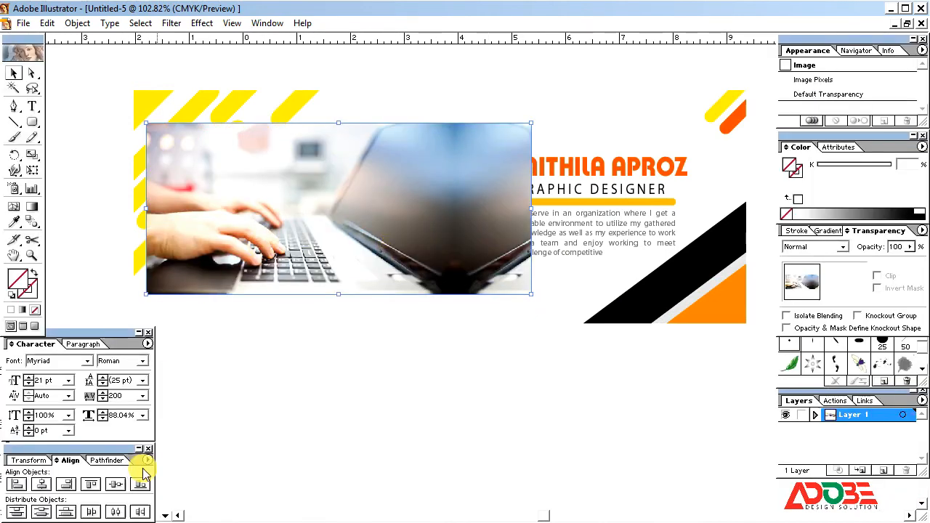
left_click(29, 459)
left_click(84, 476)
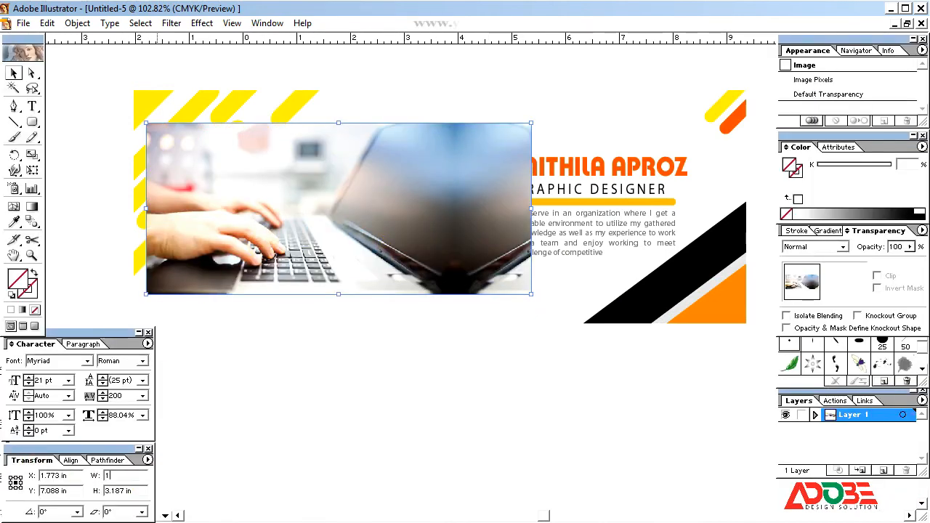
type("11.3")
key("Tab")
type("4")
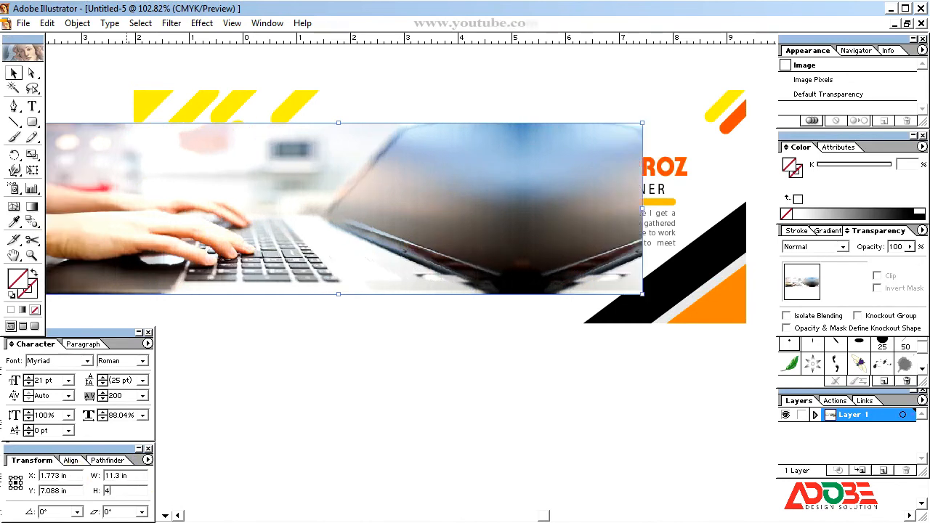
type(".3")
key("Return")
Align the laptop photo with the left and top edges of the banner's background rectangle.
left_click_drag(230, 202, 354, 234)
left_click_drag(294, 224, 305, 259)
left_click(156, 296, "shift")
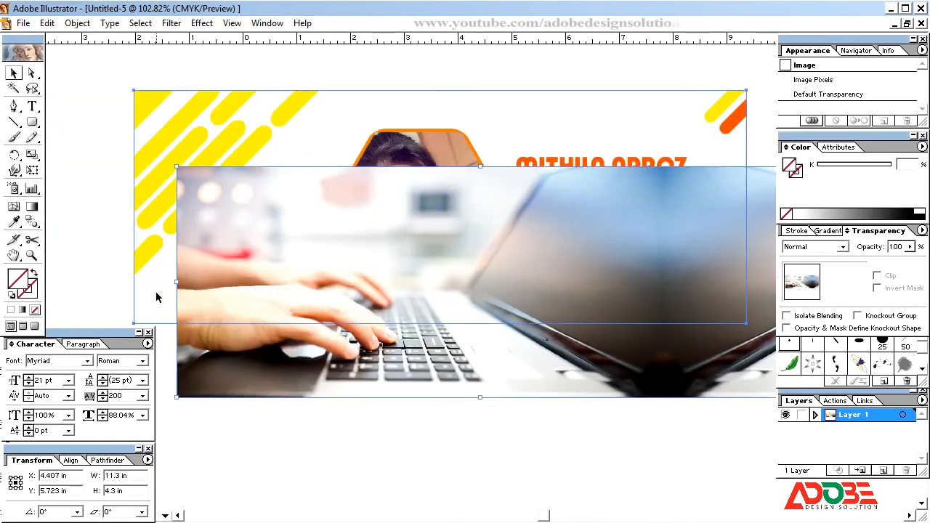
left_click(70, 461)
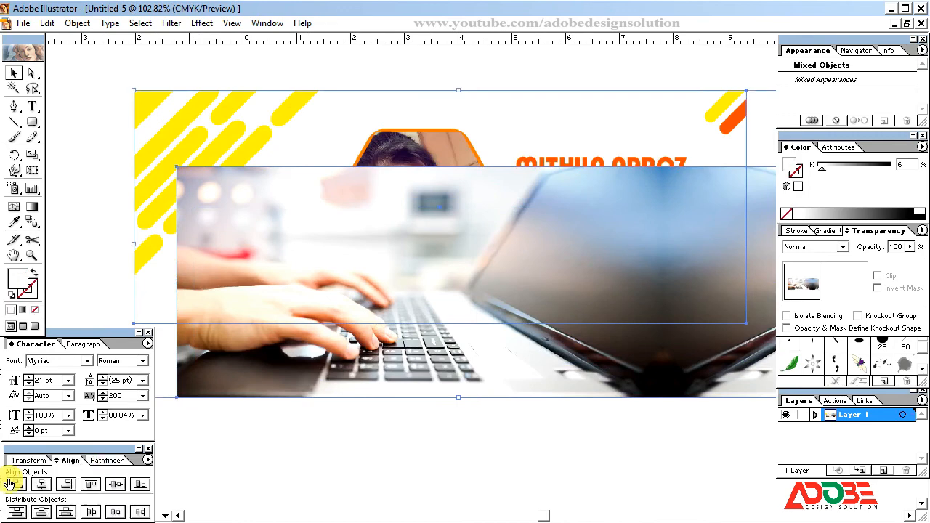
left_click(16, 484)
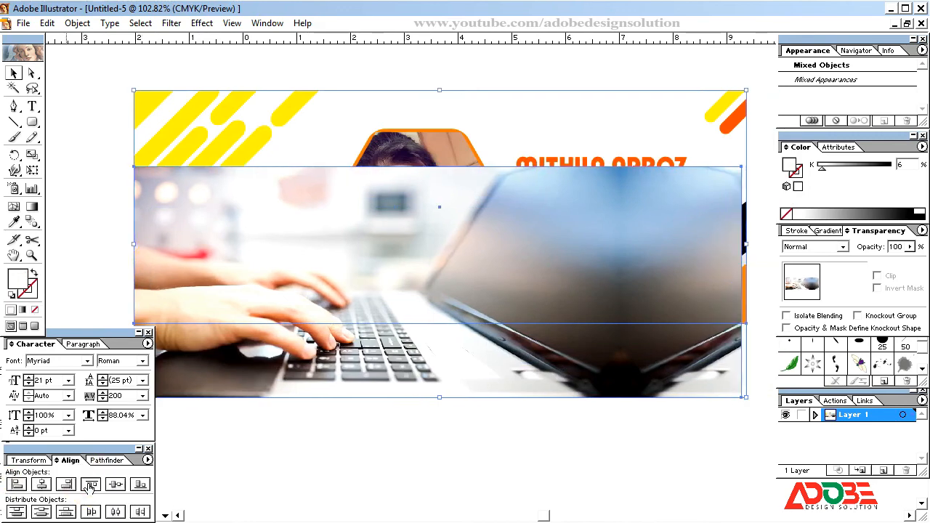
left_click(90, 485)
left_click(398, 388)
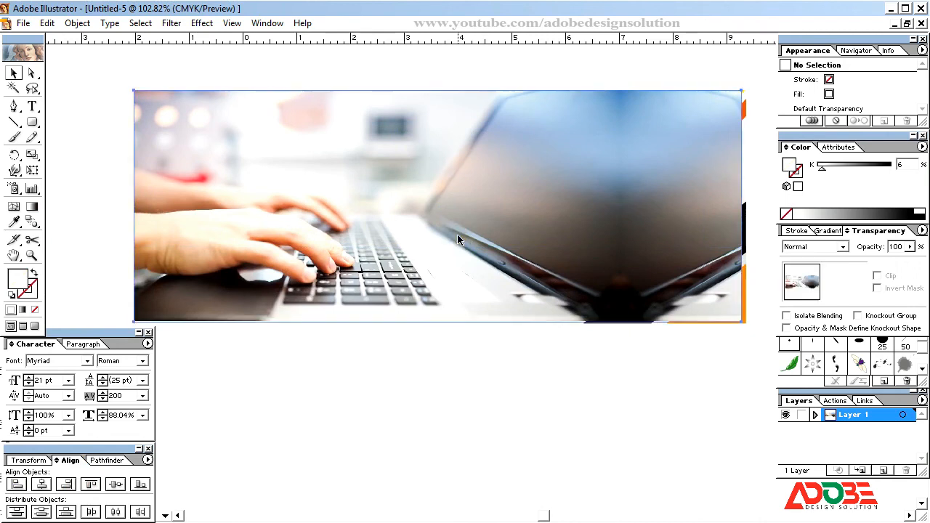
Move the laptop photo off the banner's background rectangle and set its width to 11.389 in.
left_click(465, 233)
left_click_drag(554, 261, 528, 202)
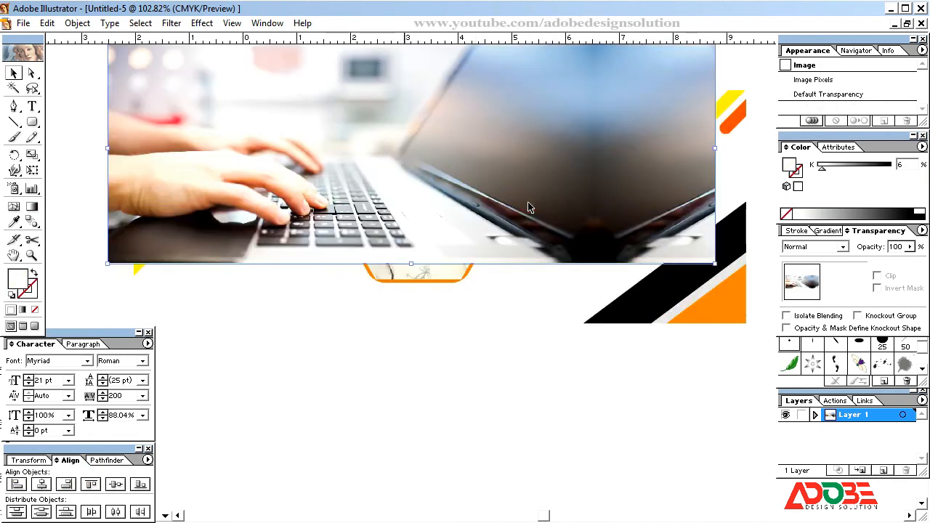
left_click(426, 322)
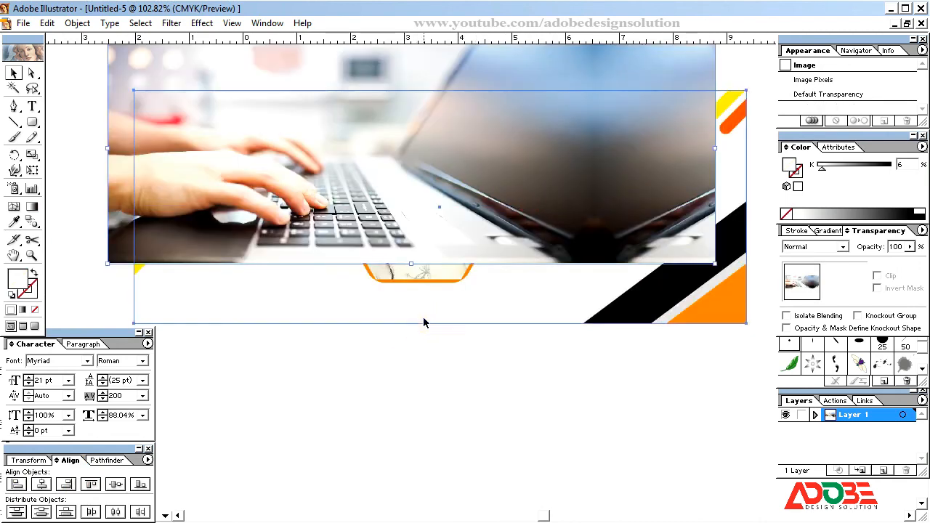
left_click(31, 461)
left_click_drag(129, 476, 97, 479)
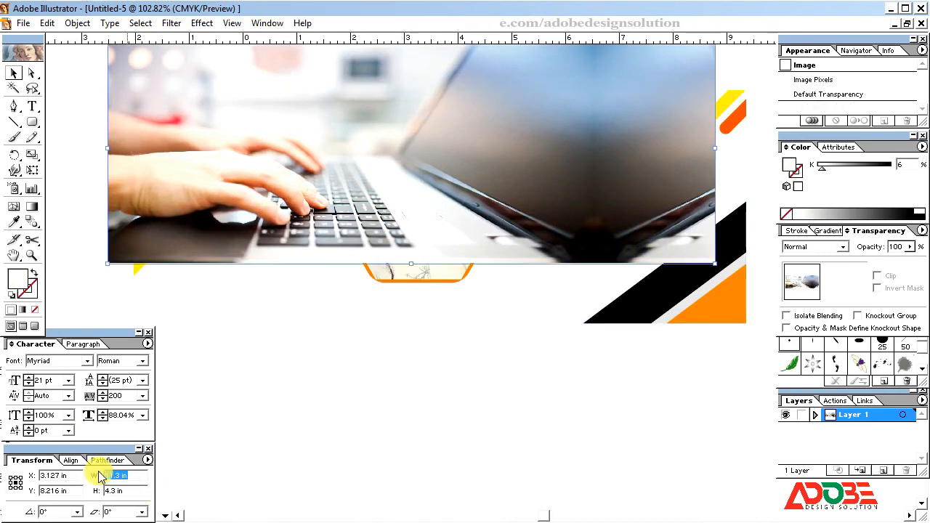
type("11.389 in")
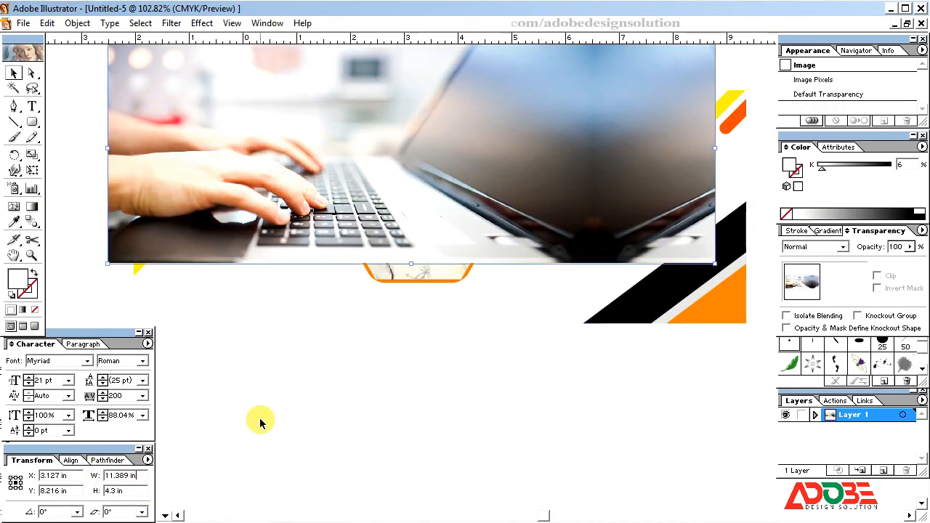
key("Return")
left_click(276, 378)
Reposition the laptop photo and align it with the left and top edges of the banner's background rectangle.
left_click_drag(244, 231, 344, 391)
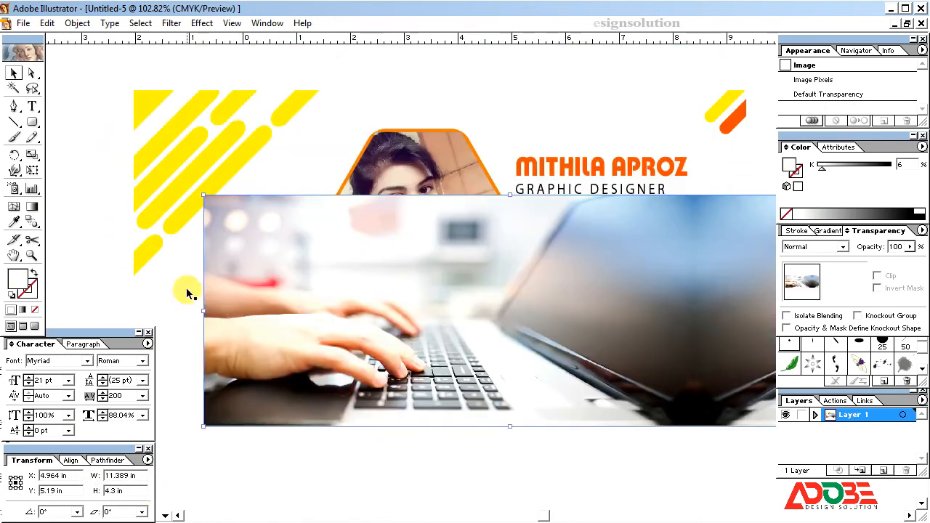
left_click(187, 290, "shift")
left_click(78, 463)
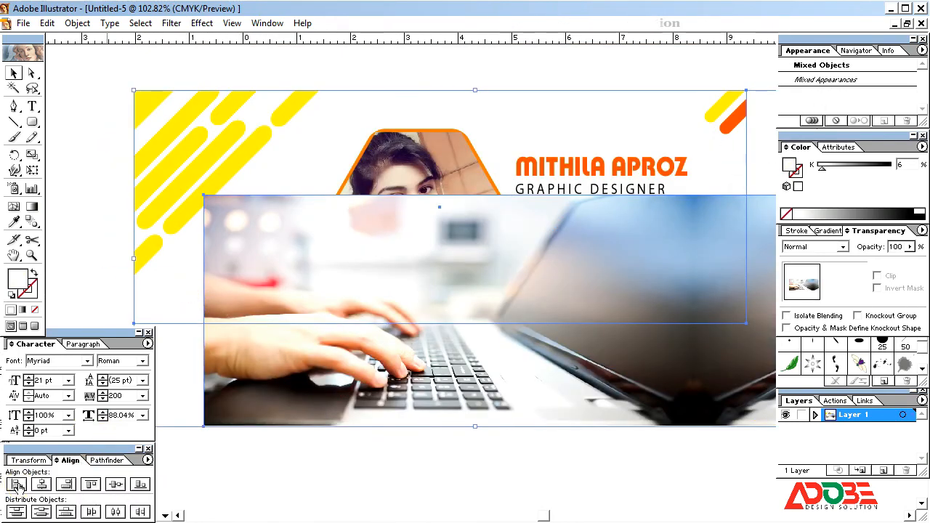
left_click(72, 485)
left_click(86, 485)
left_click(309, 391)
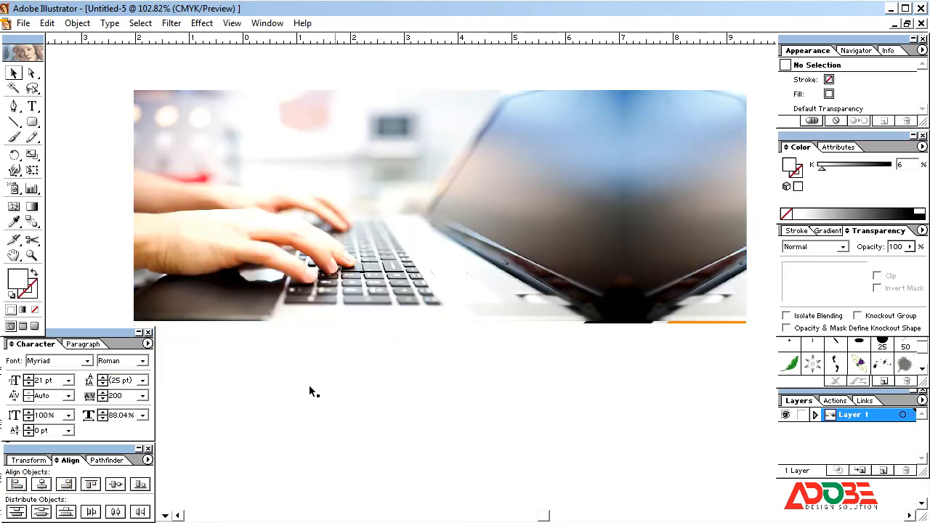
Stretch the laptop photo's lower edge down to the banner's bottom edge and send the photo to the back.
key("Tab")
left_click(334, 247)
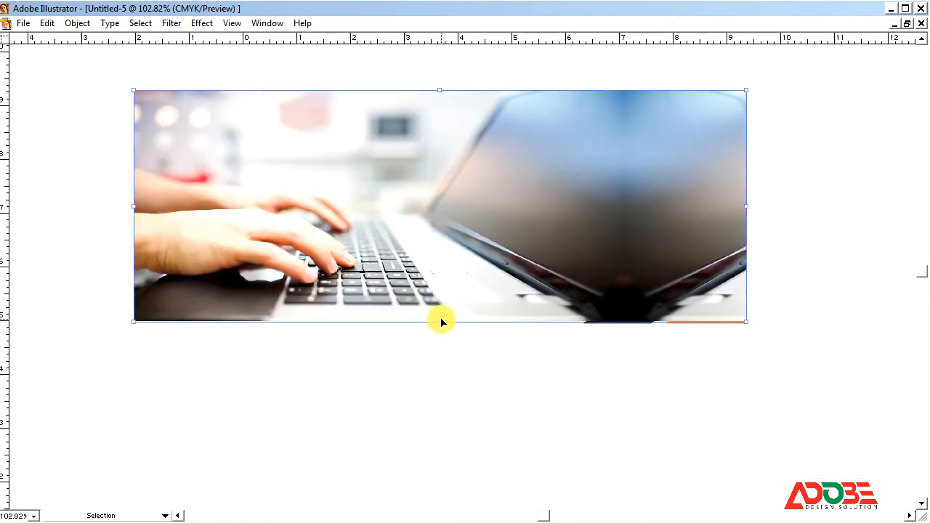
left_click_drag(441, 322, 439, 324)
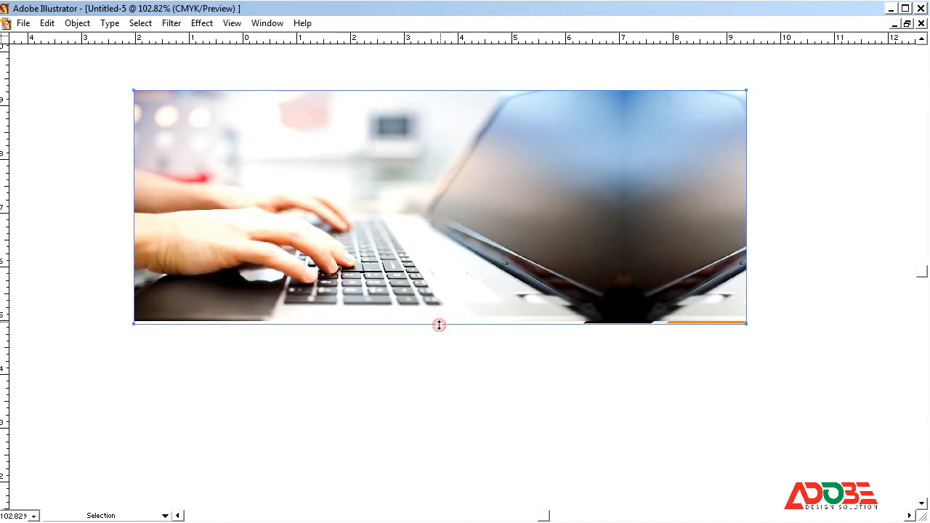
left_click(502, 362)
left_click(478, 265)
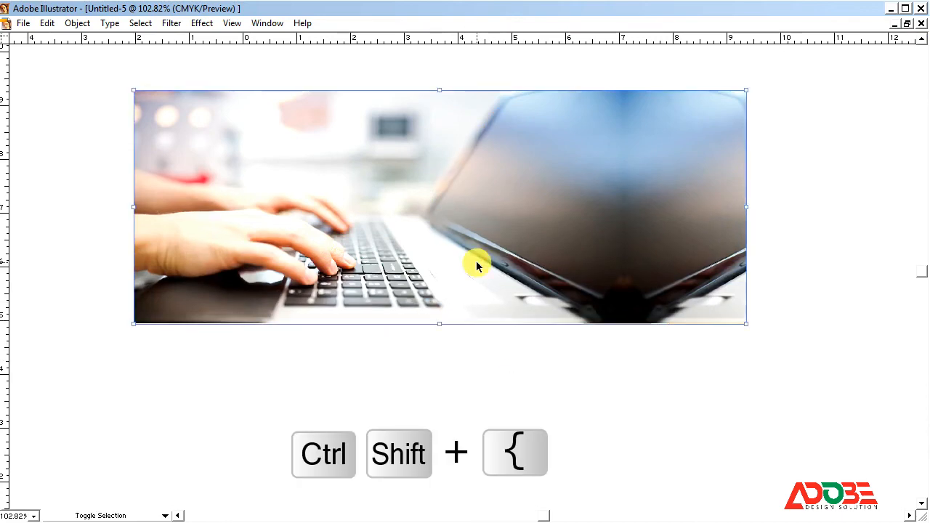
key("ctrl+shift+bracketleft")
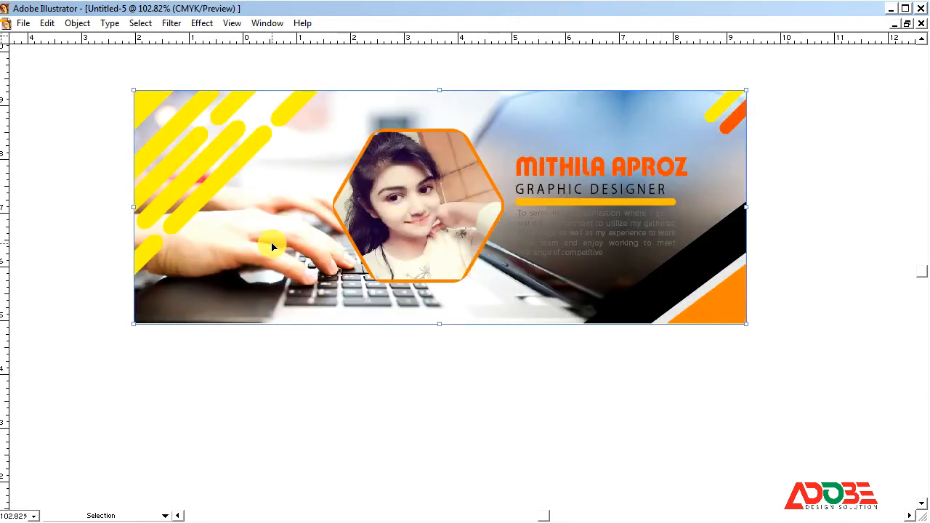
Set the laptop photo's opacity to 30%.
key("Tab")
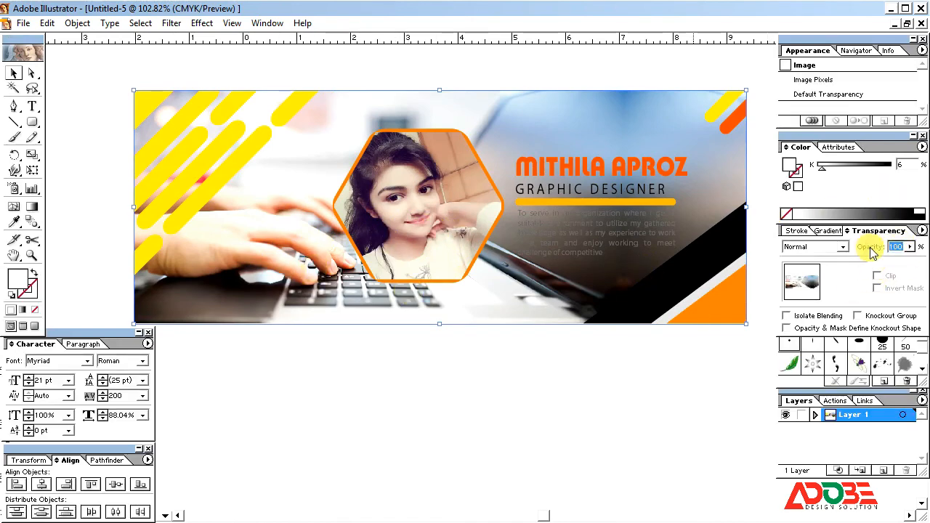
type("30")
key("Return")
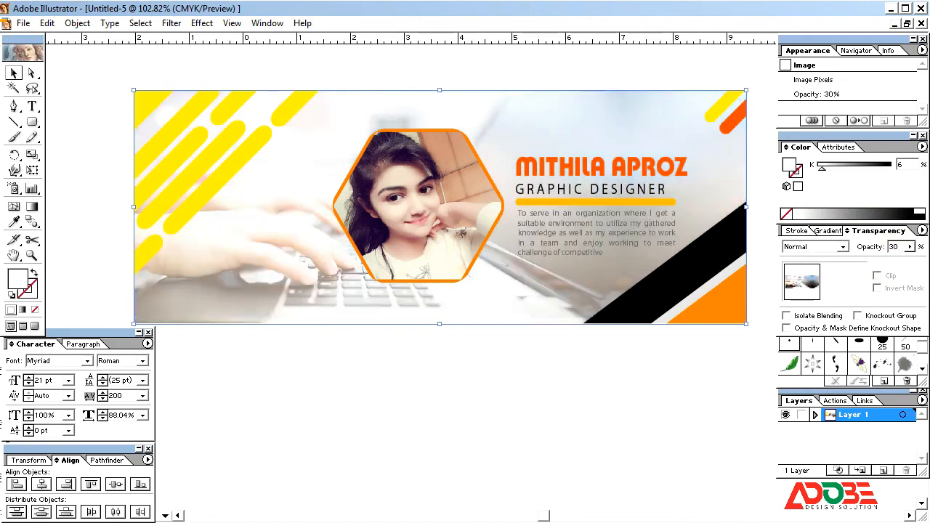
left_click(615, 385)
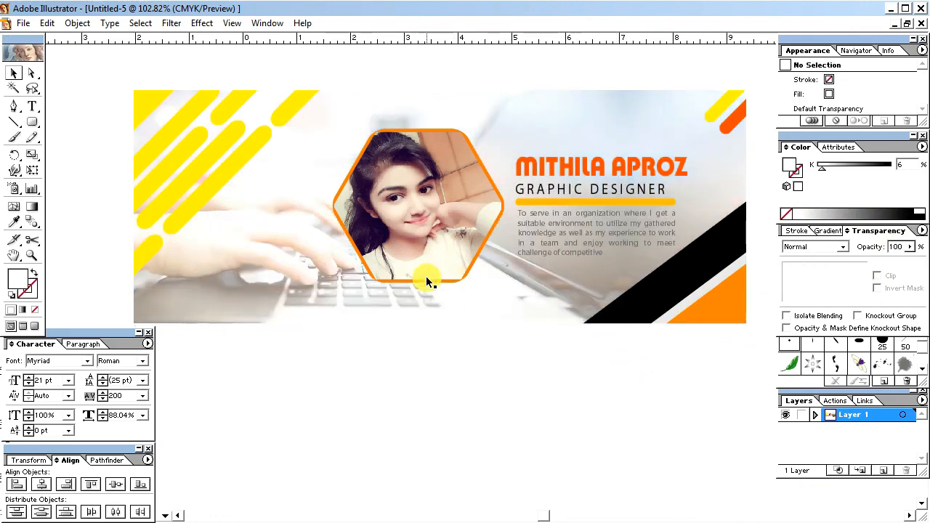
Fade the laptop photo further by setting its opacity to 20%.
left_click(551, 235)
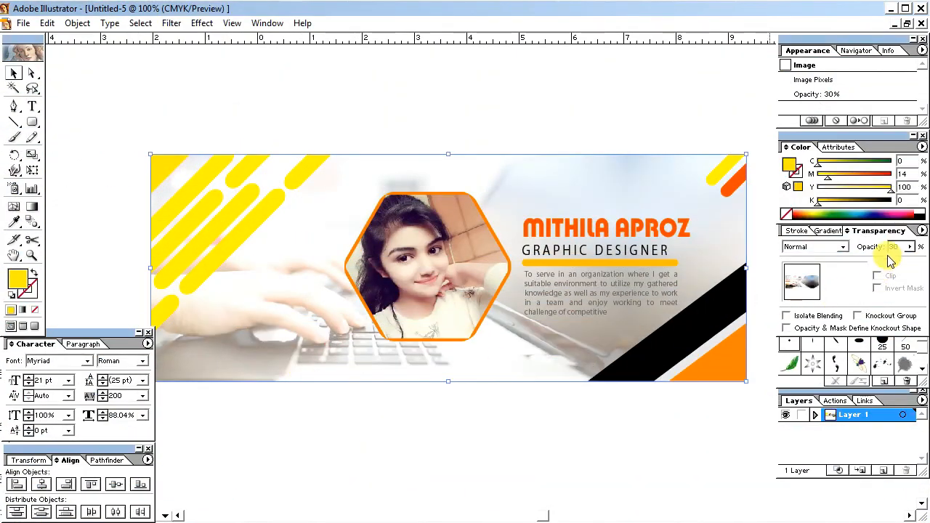
left_click_drag(899, 247, 851, 248)
type("20")
key("Tab")
left_click(402, 476)
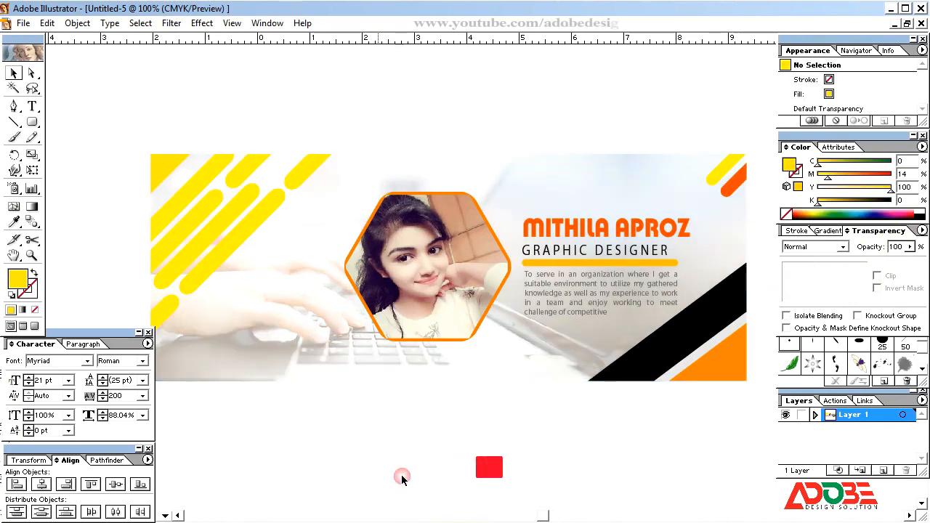
Darken the short paragraph text under the job title to K 70.
left_click(590, 301)
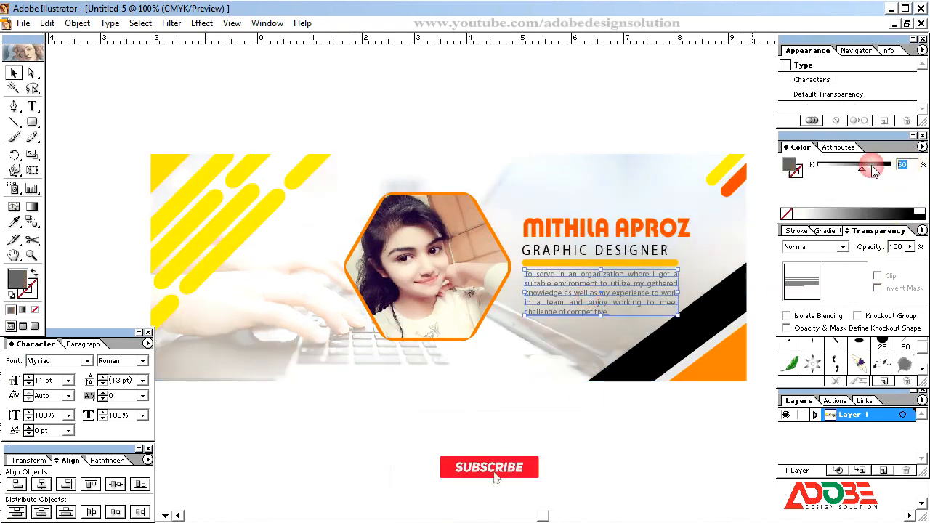
type("8")
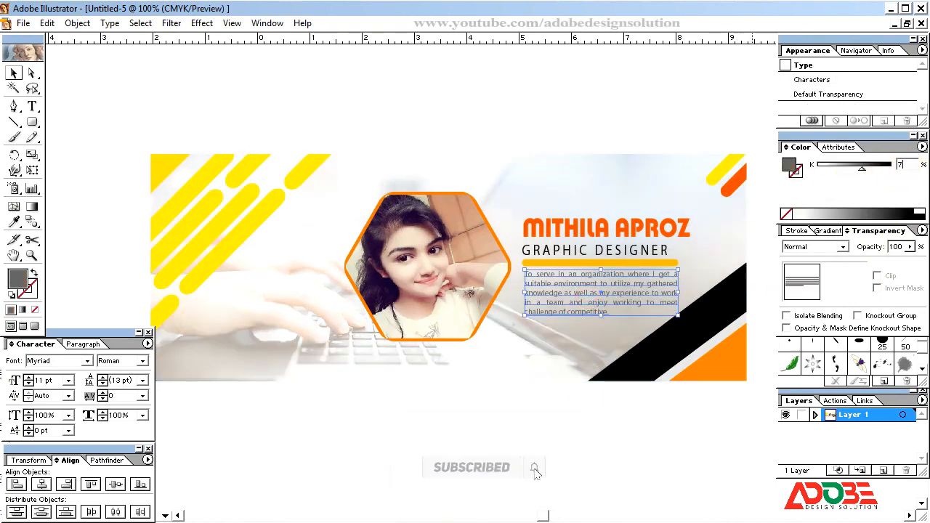
type("0")
key("Tab")
left_click(572, 480)
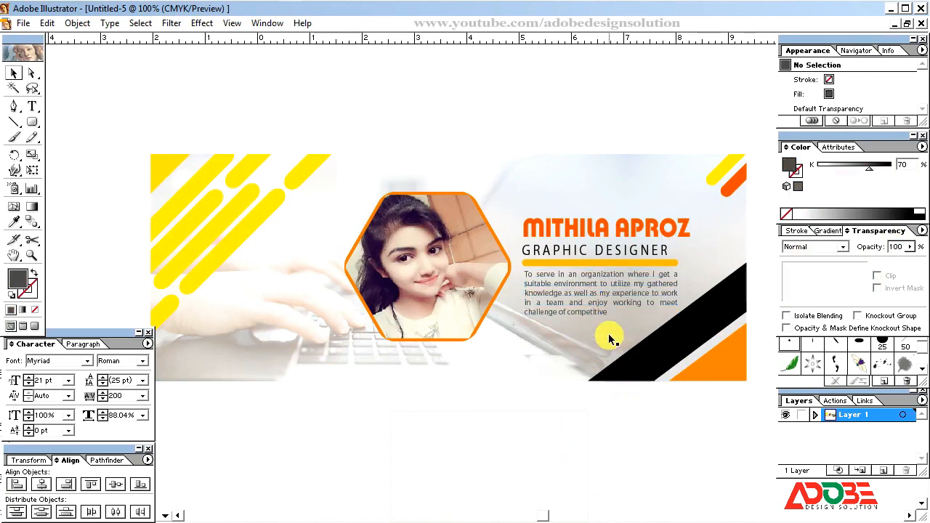
Recolor the triangle in the banner's top-left corner orange-red by raising its magenta to 79%.
left_click(170, 160)
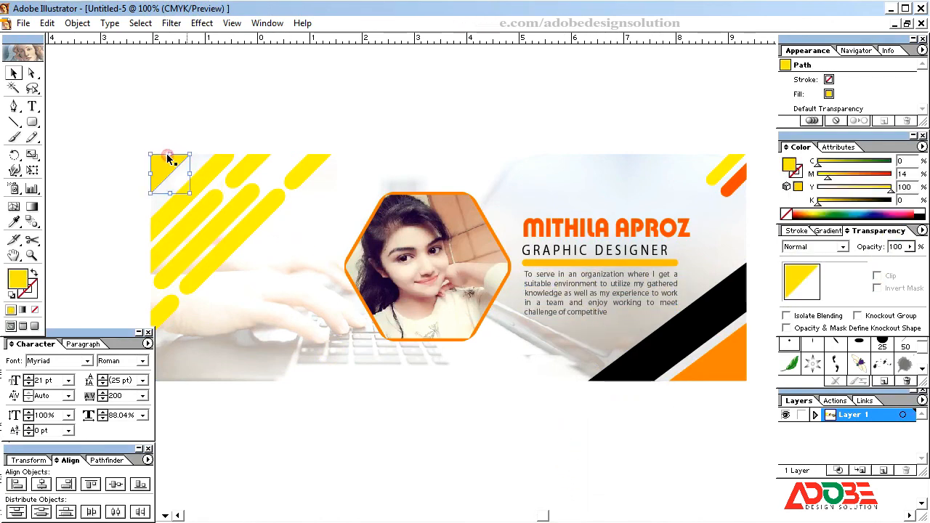
left_click_drag(827, 177, 878, 179)
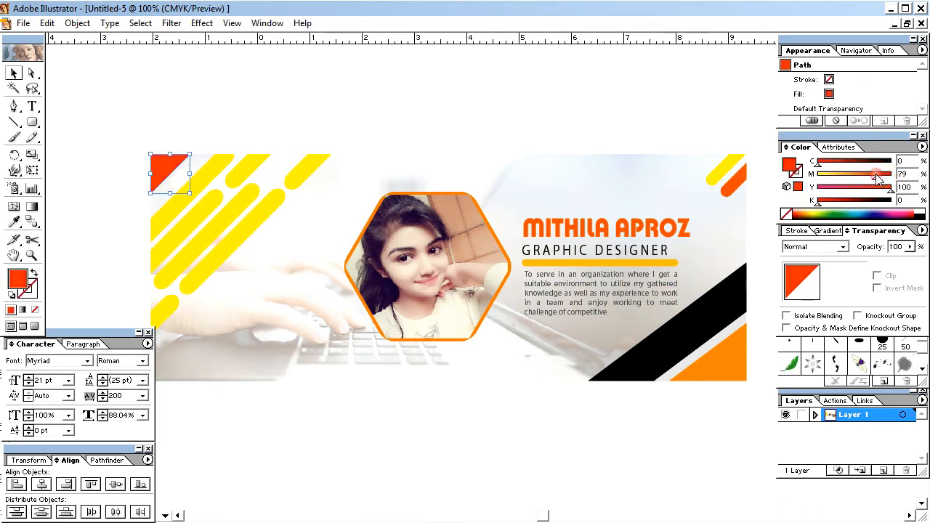
left_click(667, 123)
key("Tab")
key("z")
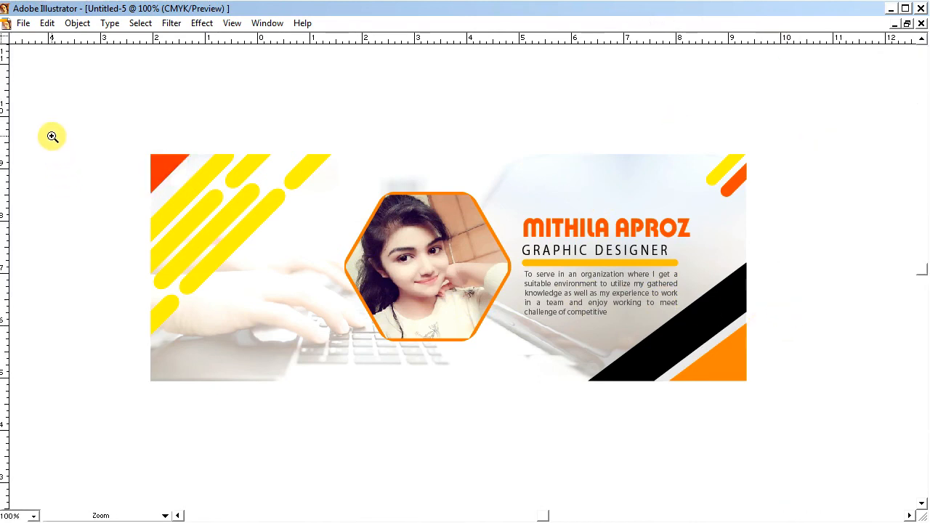
left_click_drag(73, 119, 835, 436)
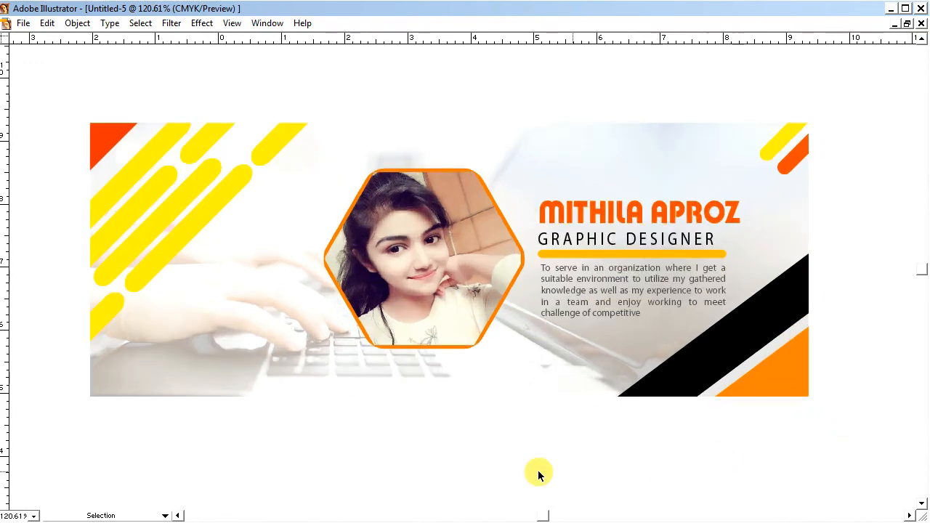